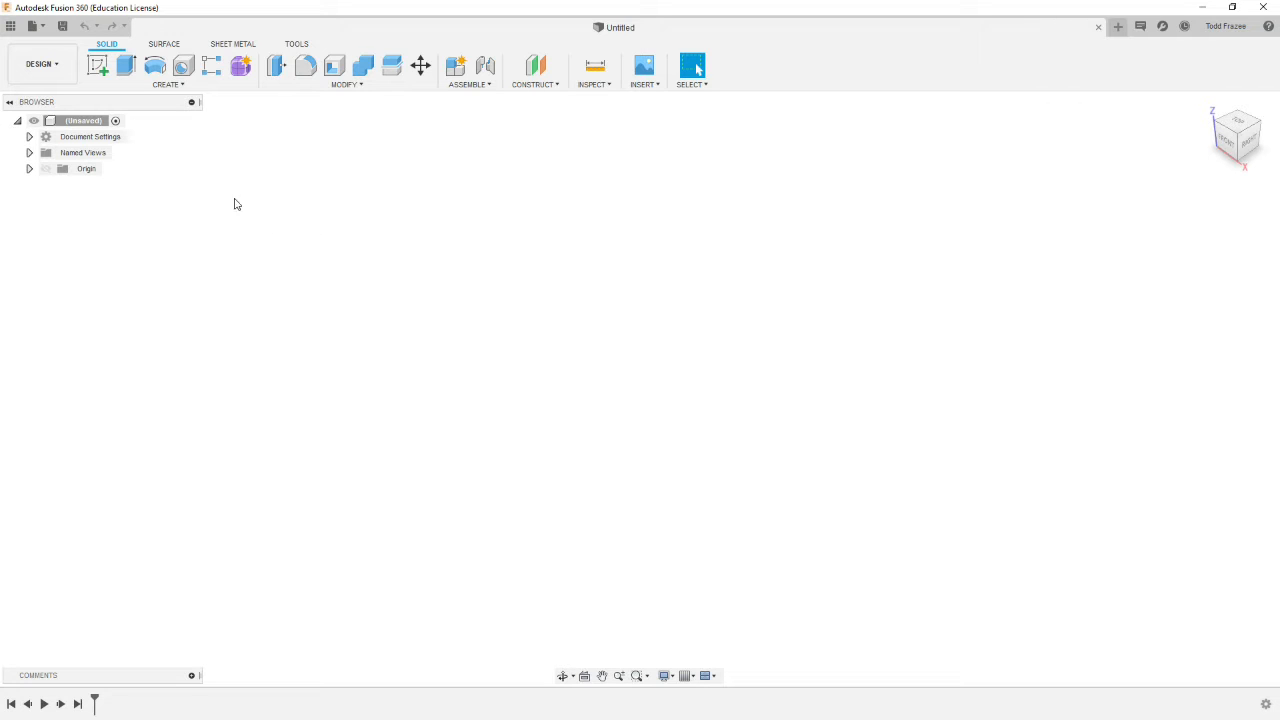
Save the new design under the name TCOSE-DRIVE-ASSY in the current project
{"action": "left_click", "coordinate": [64, 27]}
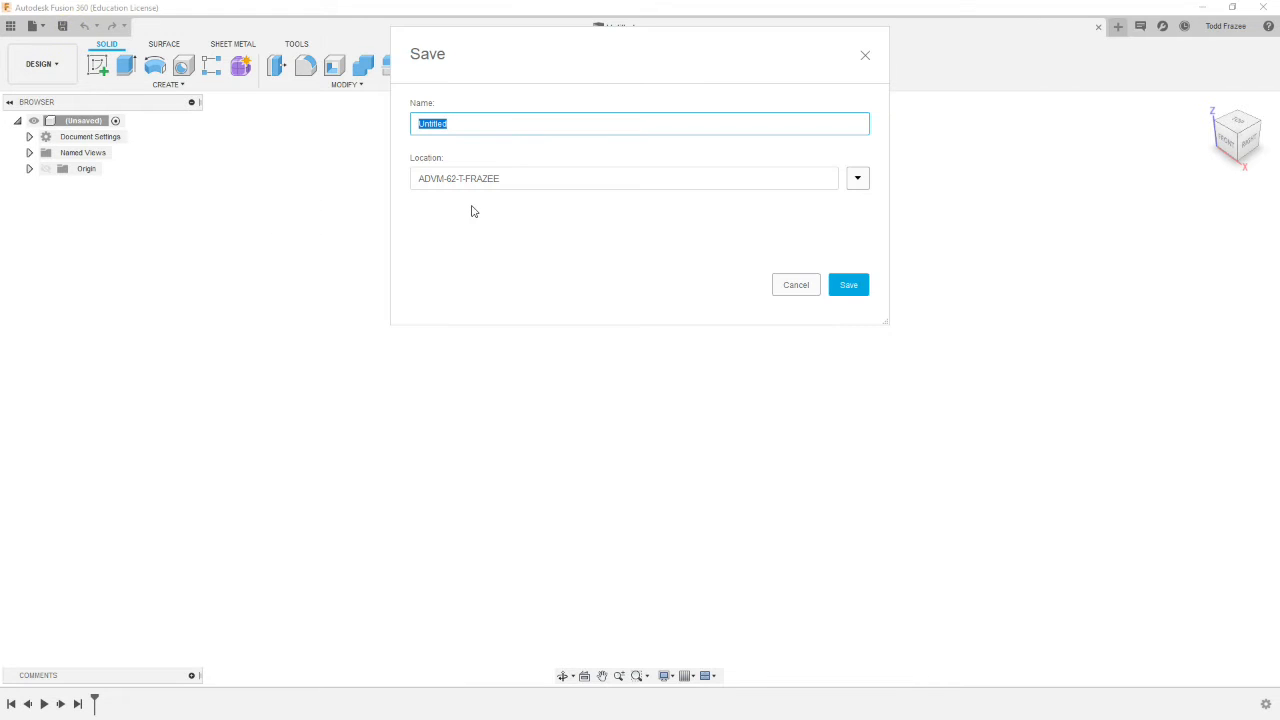
{"action": "type", "text": "tCOSE-DRIVE ASSY"}
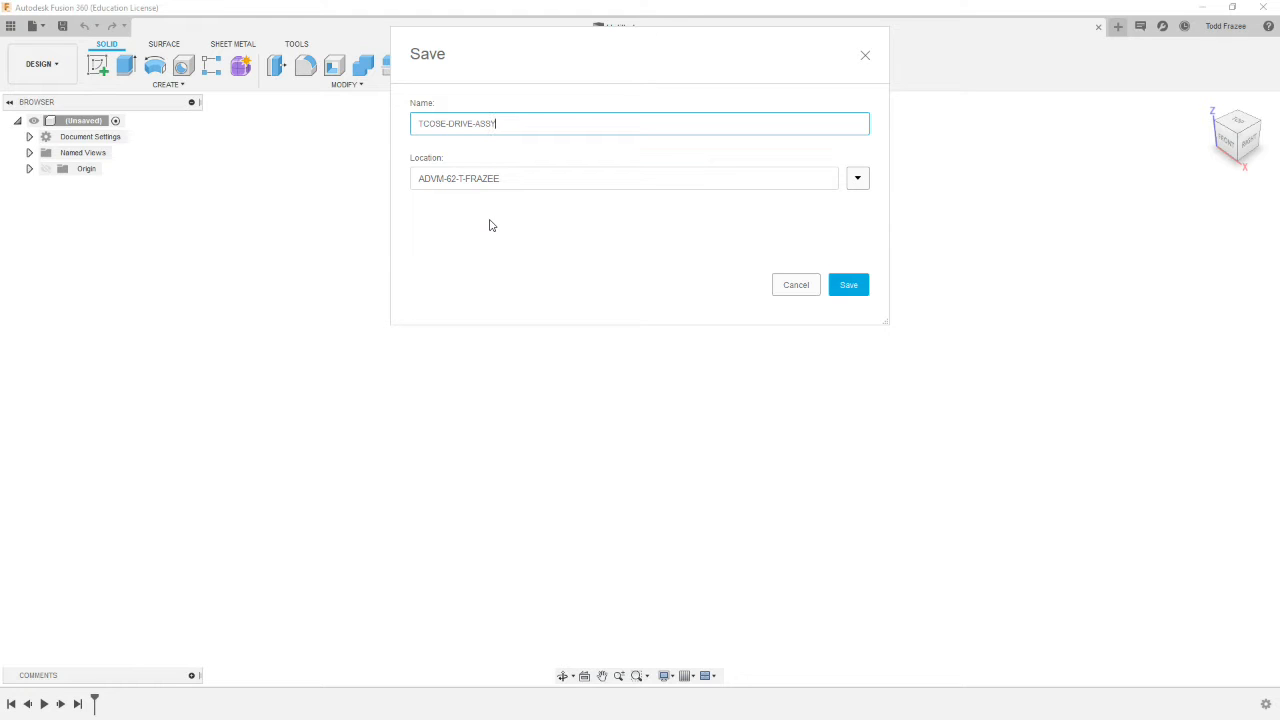
{"action": "left_click", "coordinate": [849, 288]}
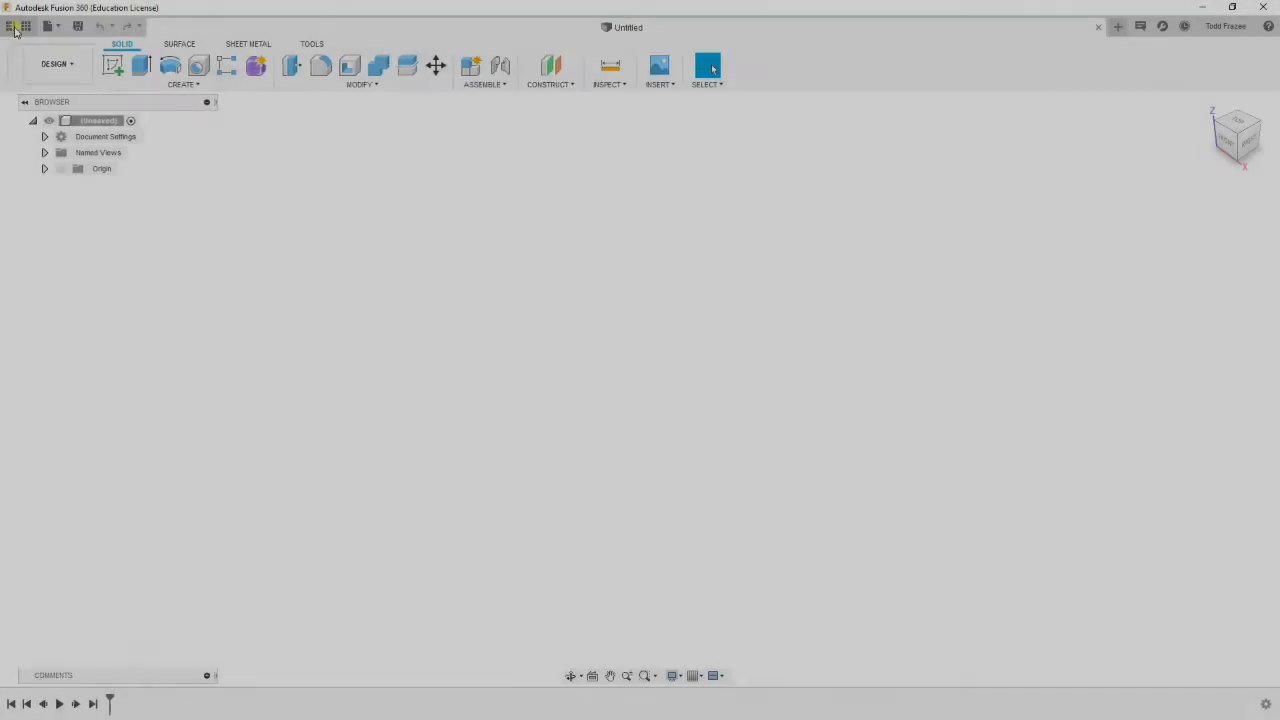
Show the project's files and save the untitled design as TCOSE-DIRVE-ASSY in the current project
{"action": "left_click", "coordinate": [14, 28]}
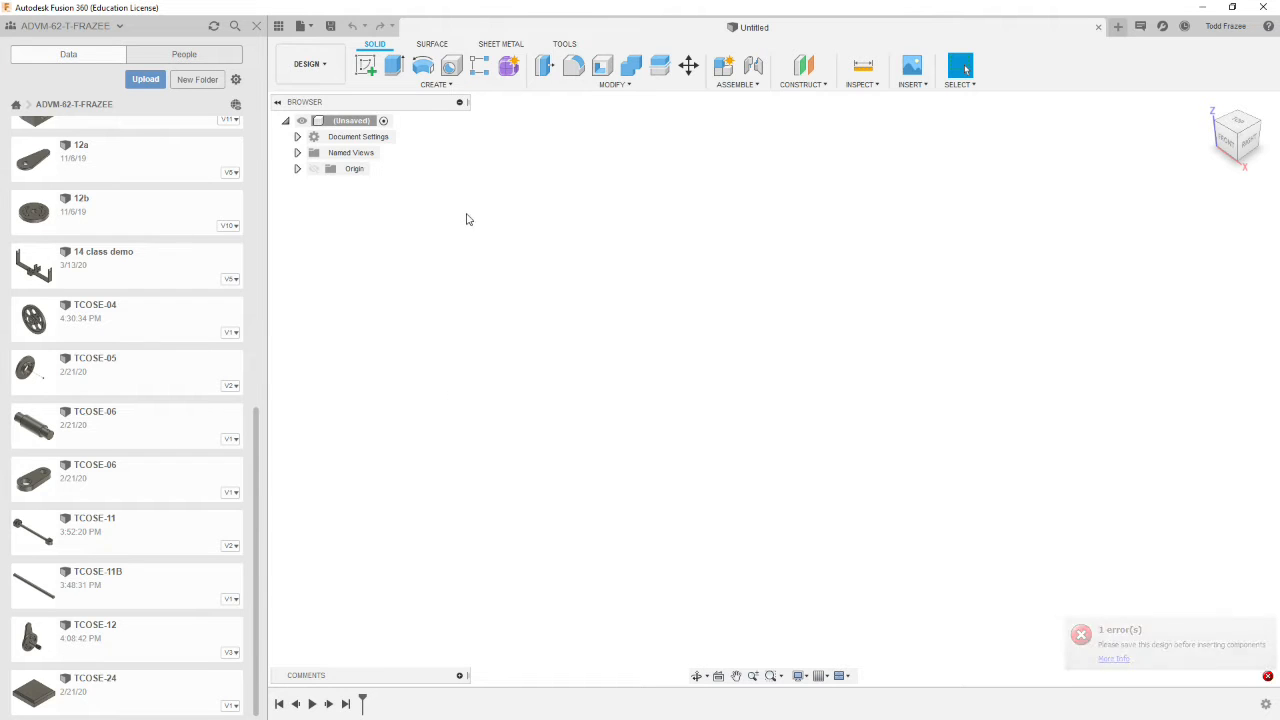
{"action": "left_click", "coordinate": [331, 26]}
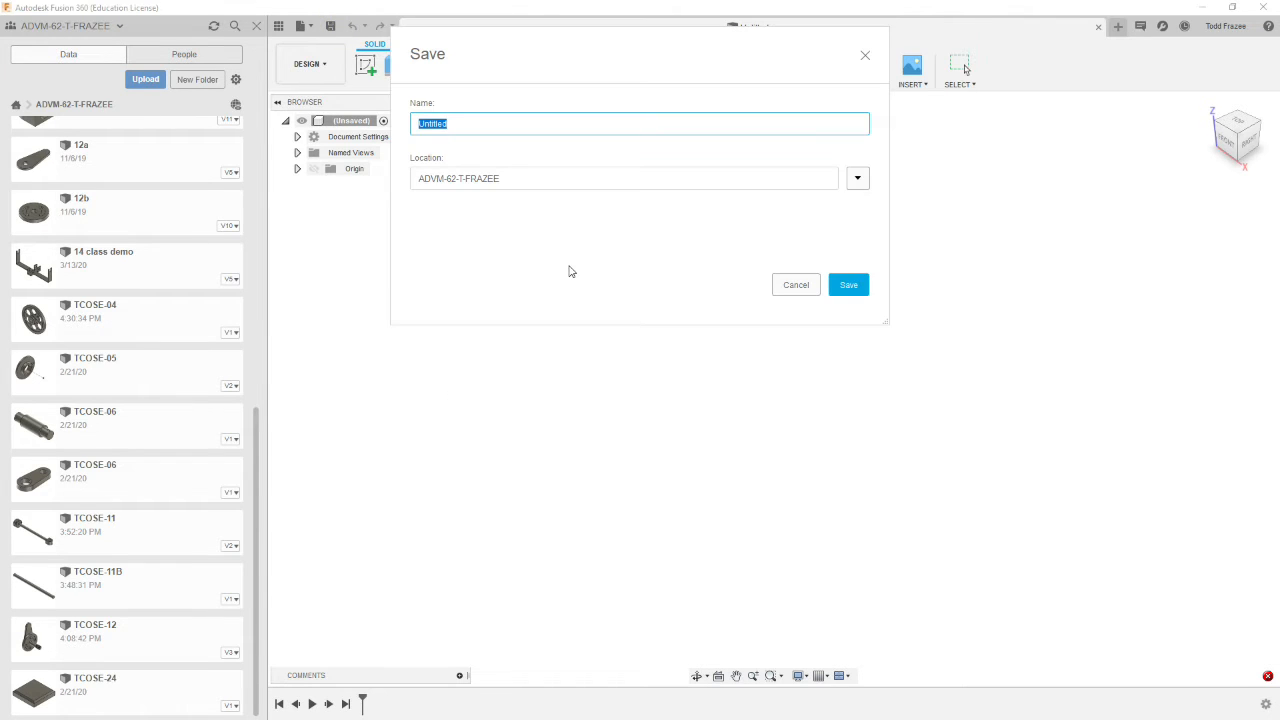
{"action": "type", "text": "1"}
{"action": "type", "text": "COSE"}
{"action": "type", "text": "-D"}
{"action": "type", "text": "IRVE"}
{"action": "type", "text": "-ASSY"}
{"action": "left_click", "coordinate": [846, 285]}
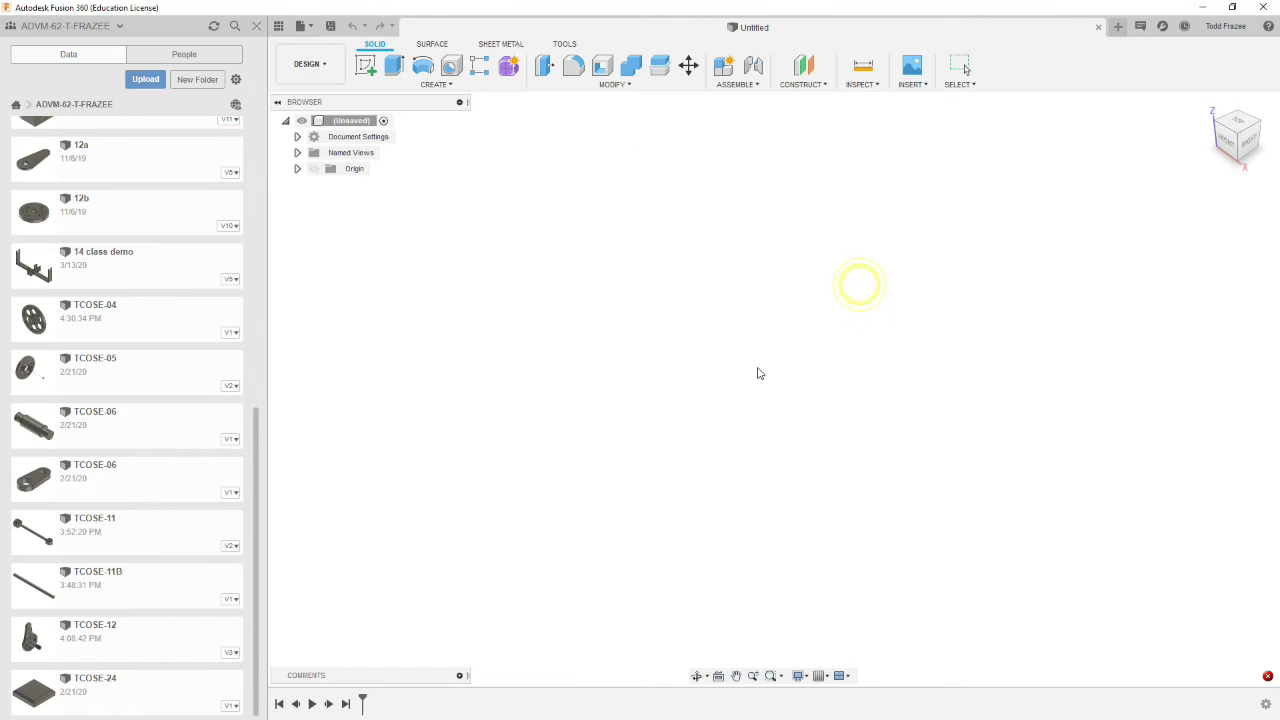
Insert the TCOSE-04 wheel into the assembly at its default position and ground it
{"action": "left_click_drag", "start_coordinate": [75, 263], "coordinate": [630, 307]}
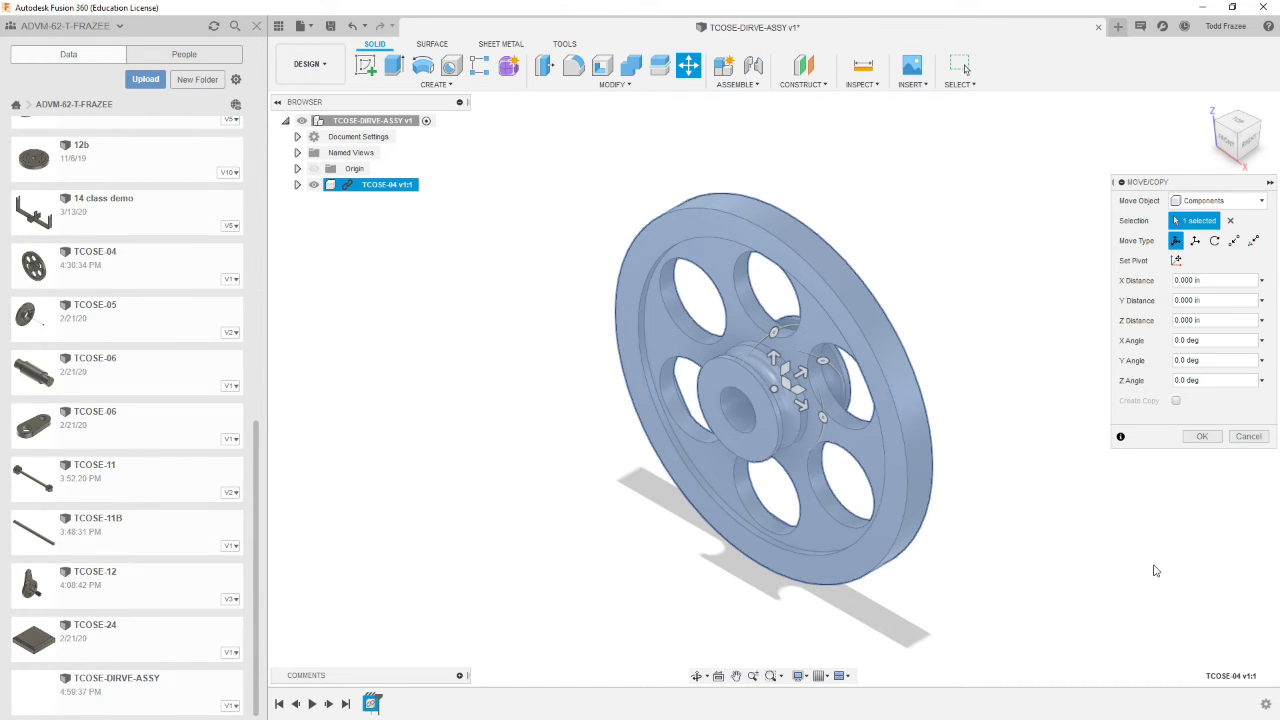
{"action": "left_click", "coordinate": [1203, 438]}
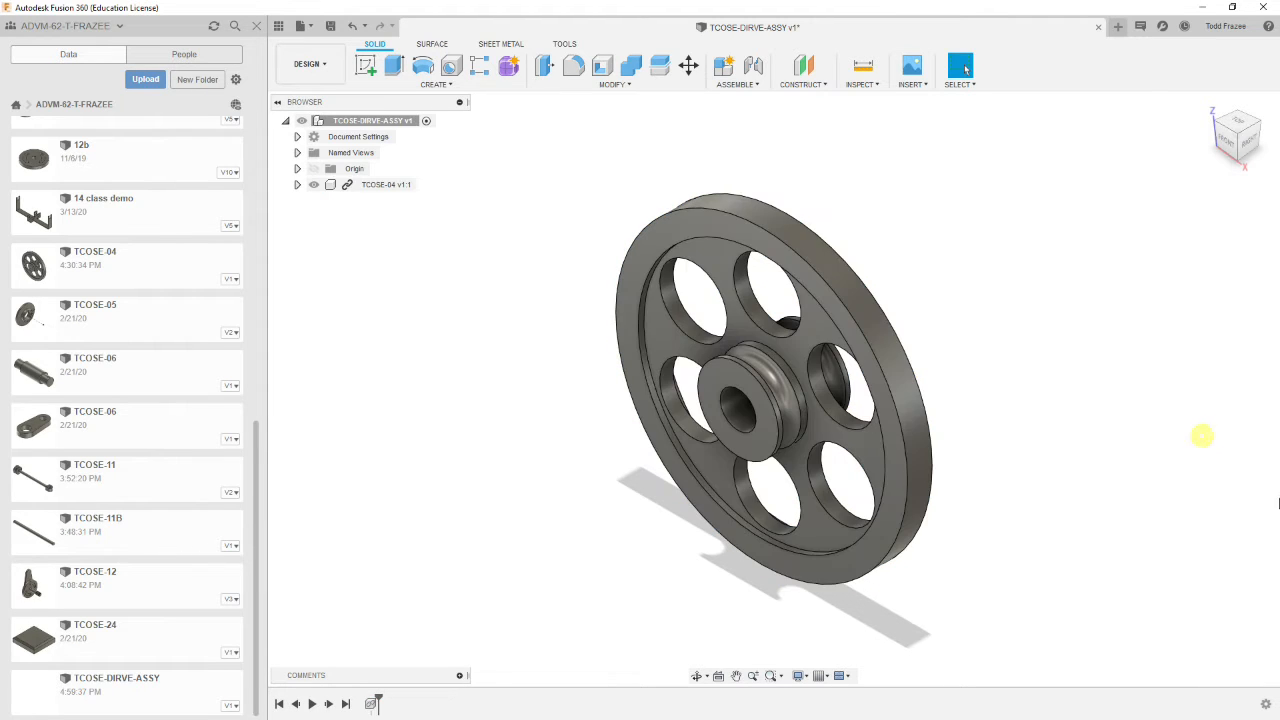
{"action": "right_click", "coordinate": [385, 186]}
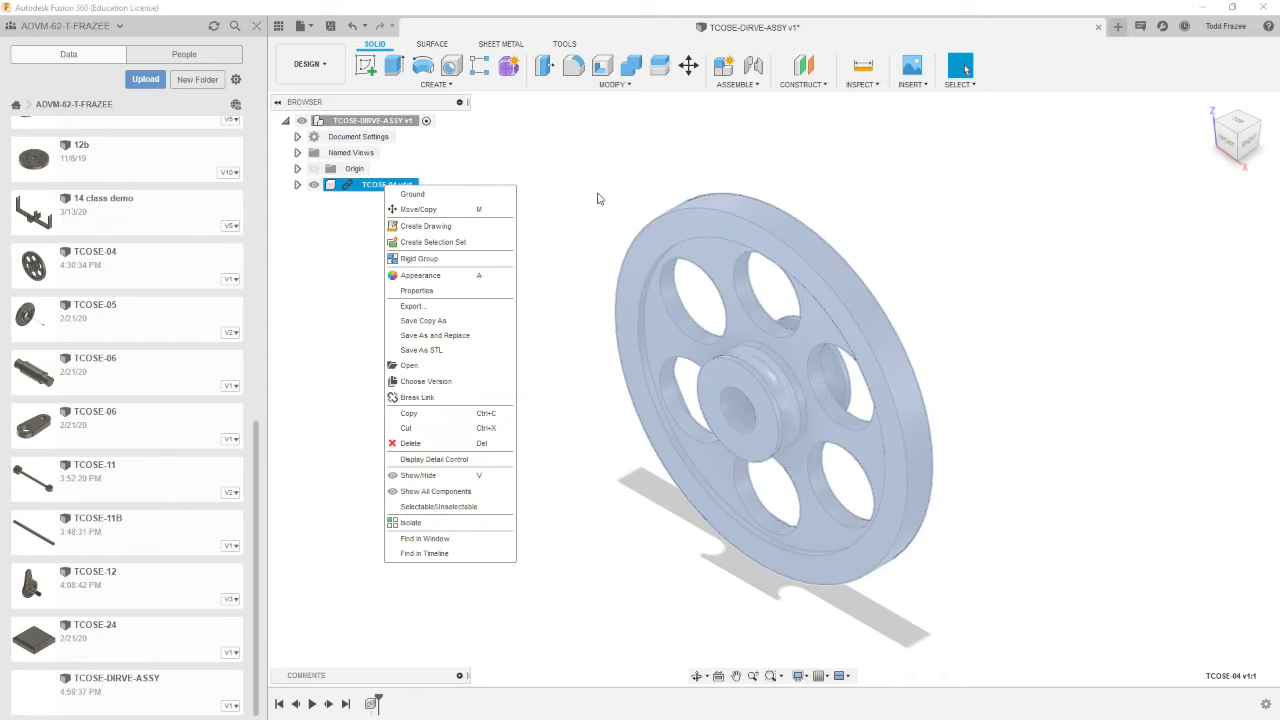
{"action": "left_click", "coordinate": [445, 196]}
{"action": "left_click", "coordinate": [437, 348]}
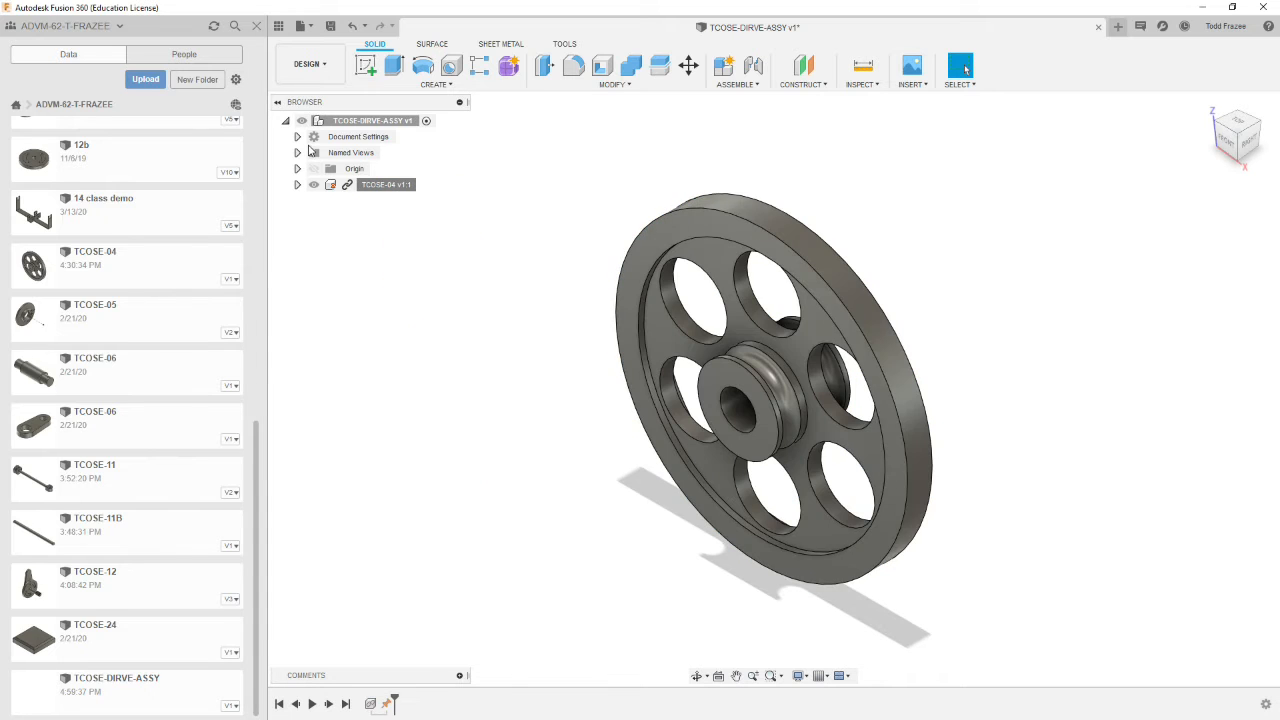
Change the assembly document's active units to millimeters
{"action": "left_click", "coordinate": [297, 136]}
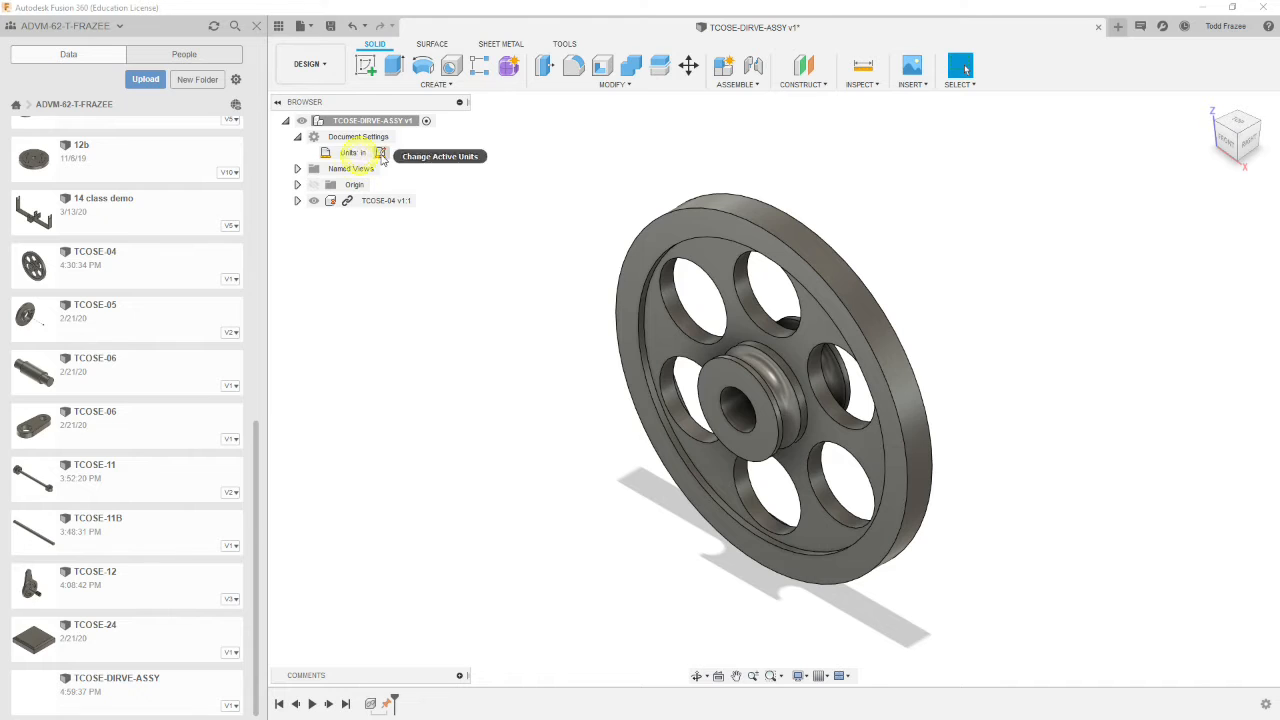
{"action": "left_click", "coordinate": [380, 153]}
{"action": "left_click", "coordinate": [1200, 201]}
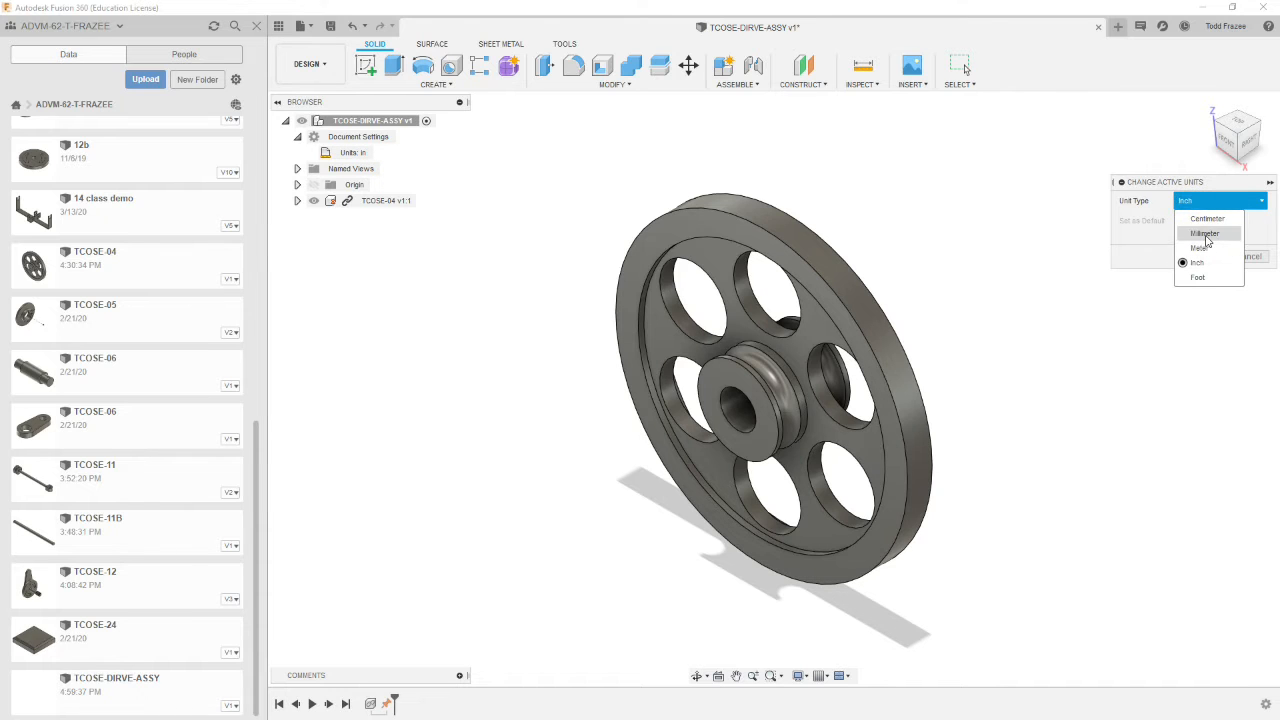
{"action": "left_click", "coordinate": [1206, 235]}
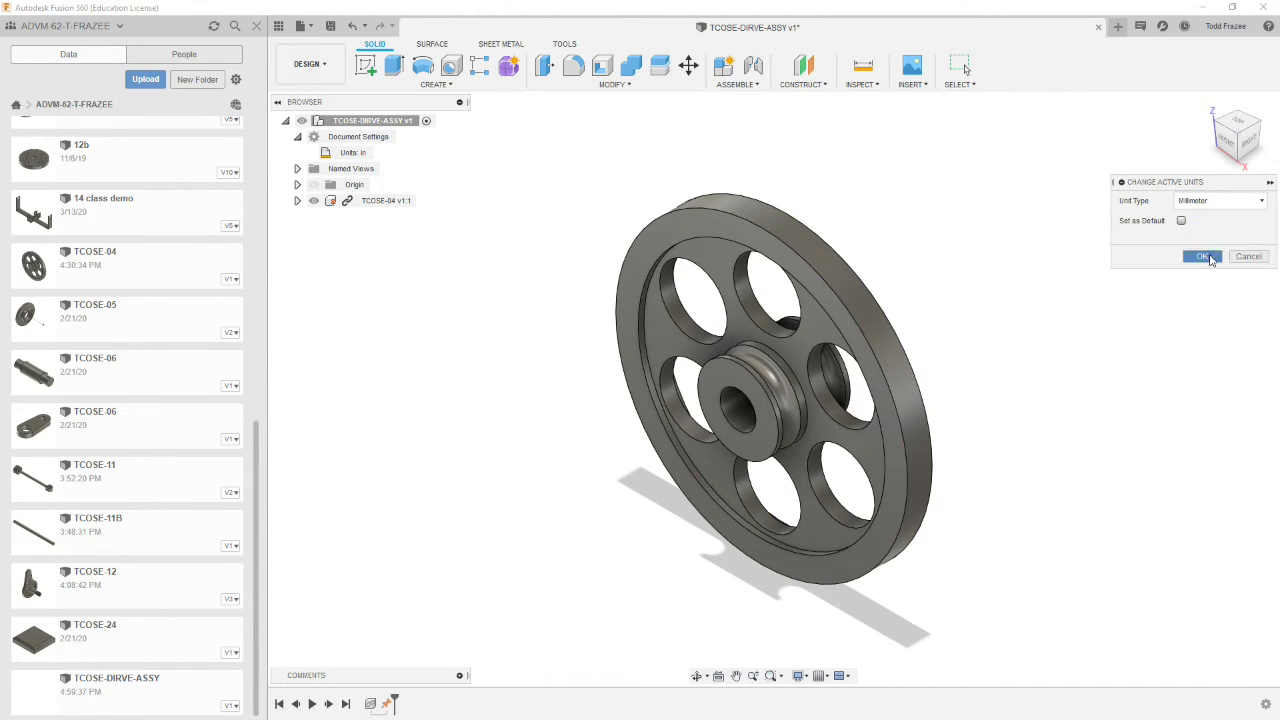
{"action": "left_click", "coordinate": [1206, 256]}
{"action": "left_click", "coordinate": [369, 336]}
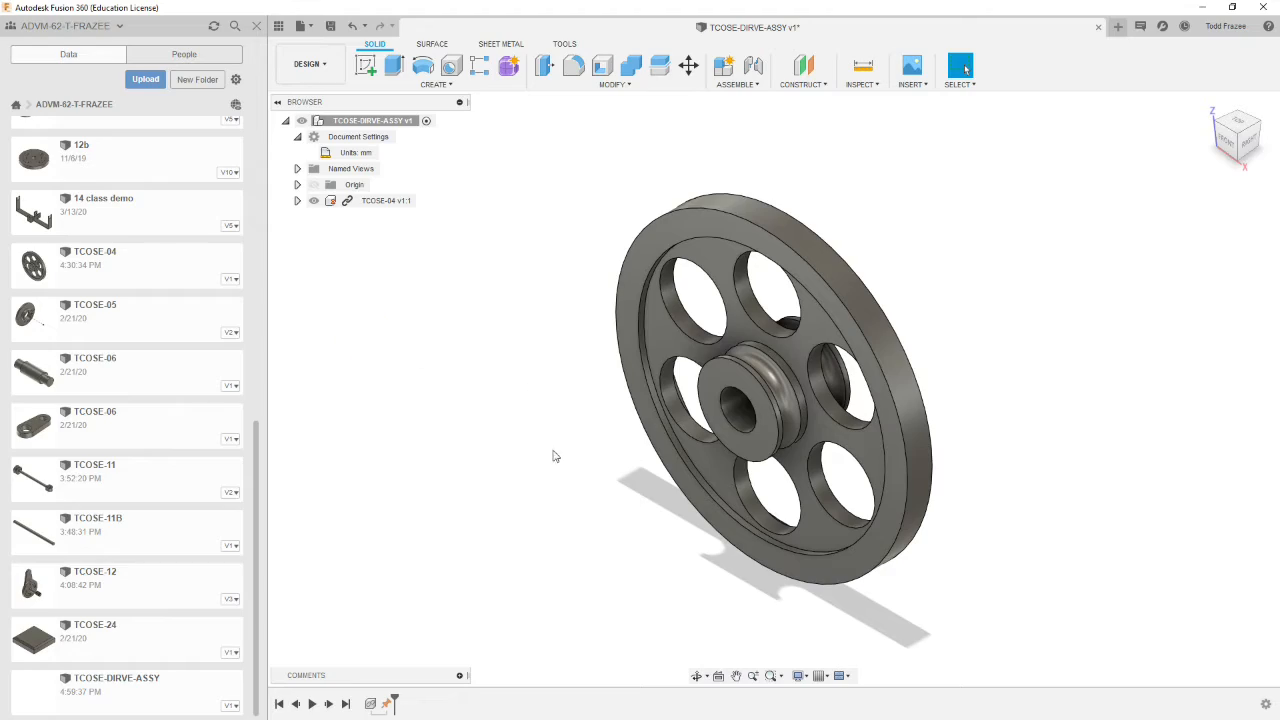
{"action": "left_click", "coordinate": [297, 136]}
Insert the TCOSE-06 shaft, offset about -71 mm in X and -36 mm in Z, rotated -90 degrees about Z
{"action": "scroll", "coordinate": [542, 373], "scroll_direction": "down", "scroll_amount": 2}
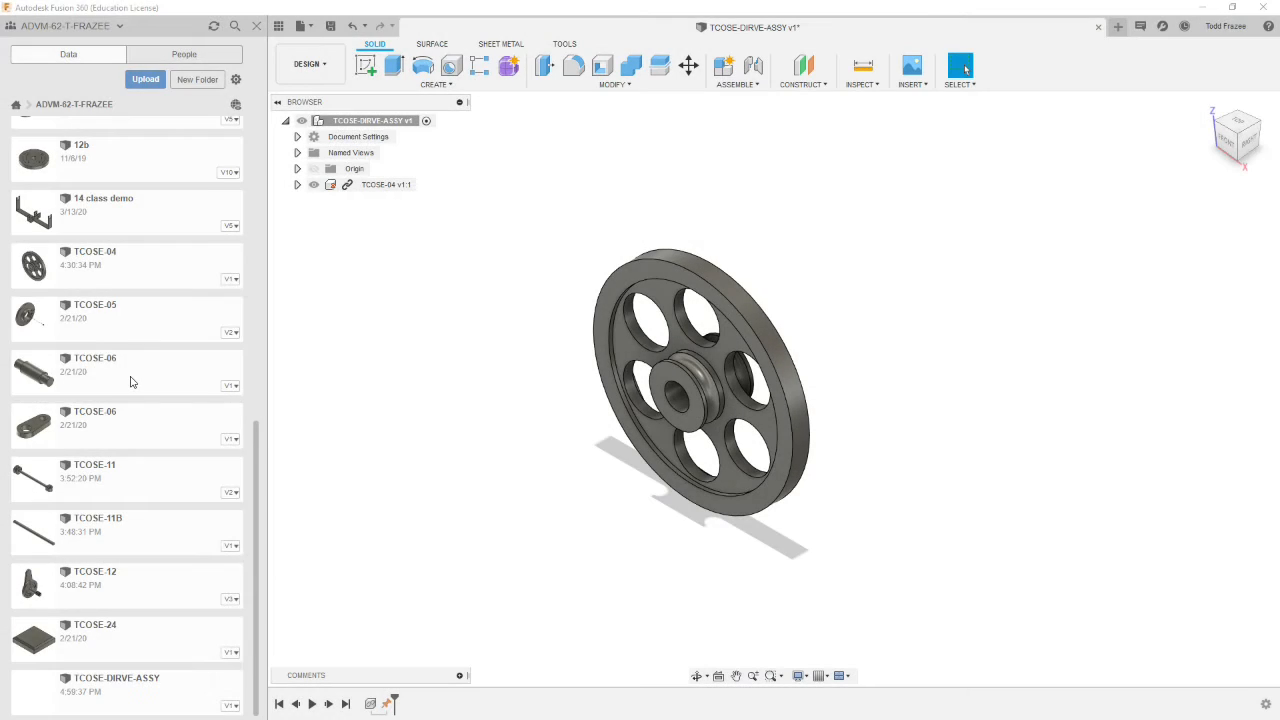
{"action": "left_click_drag", "start_coordinate": [104, 368], "coordinate": [505, 296]}
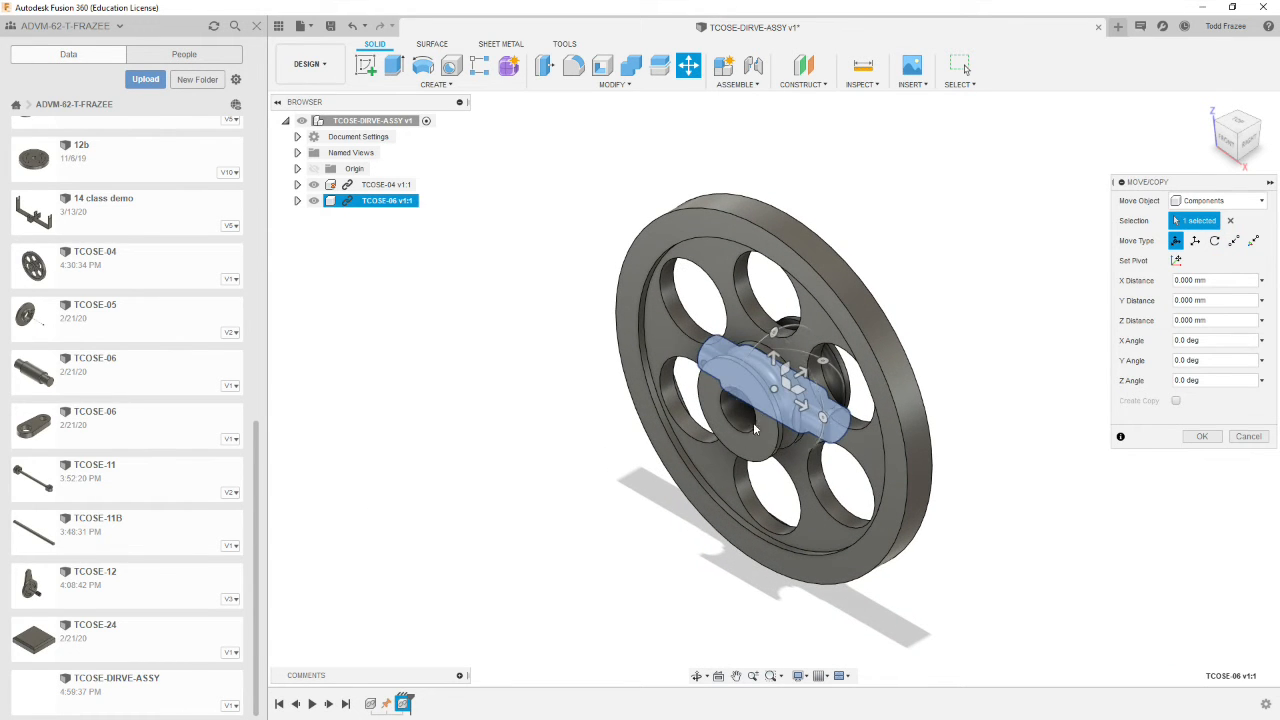
{"action": "left_click_drag", "start_coordinate": [787, 388], "coordinate": [467, 385]}
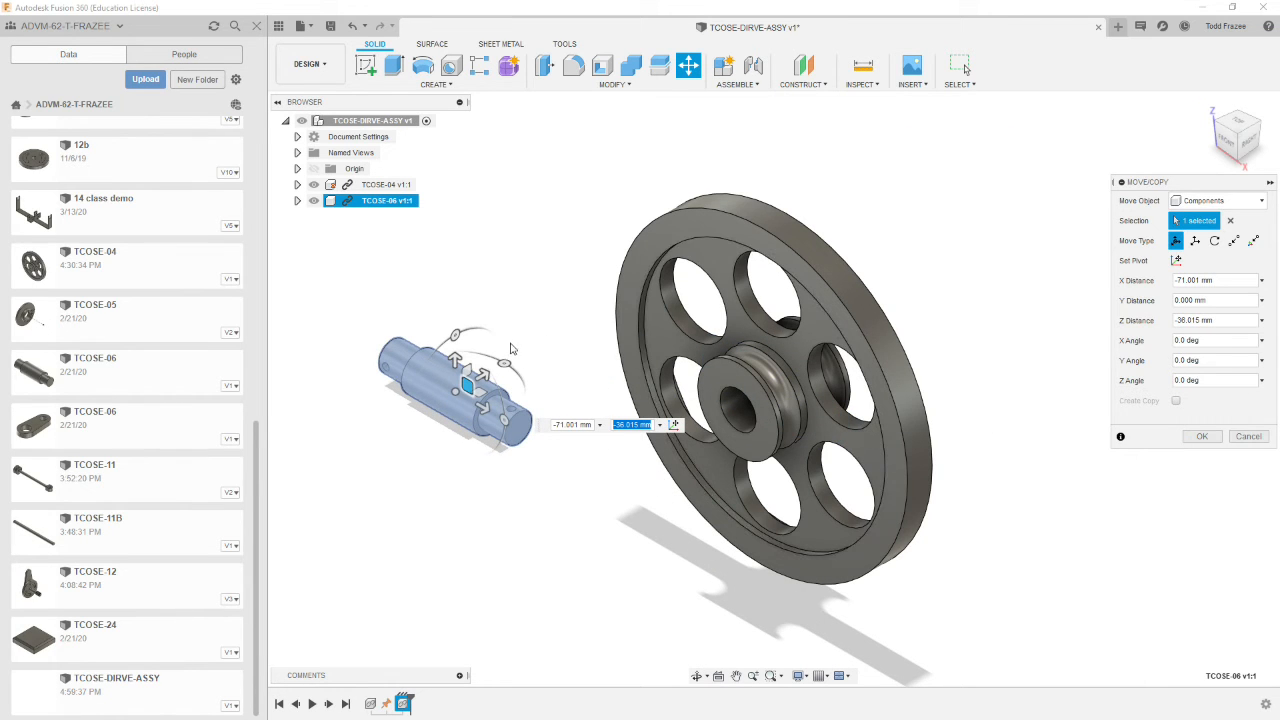
{"action": "left_click", "coordinate": [506, 362]}
{"action": "left_click_drag", "start_coordinate": [506, 362], "coordinate": [505, 421]}
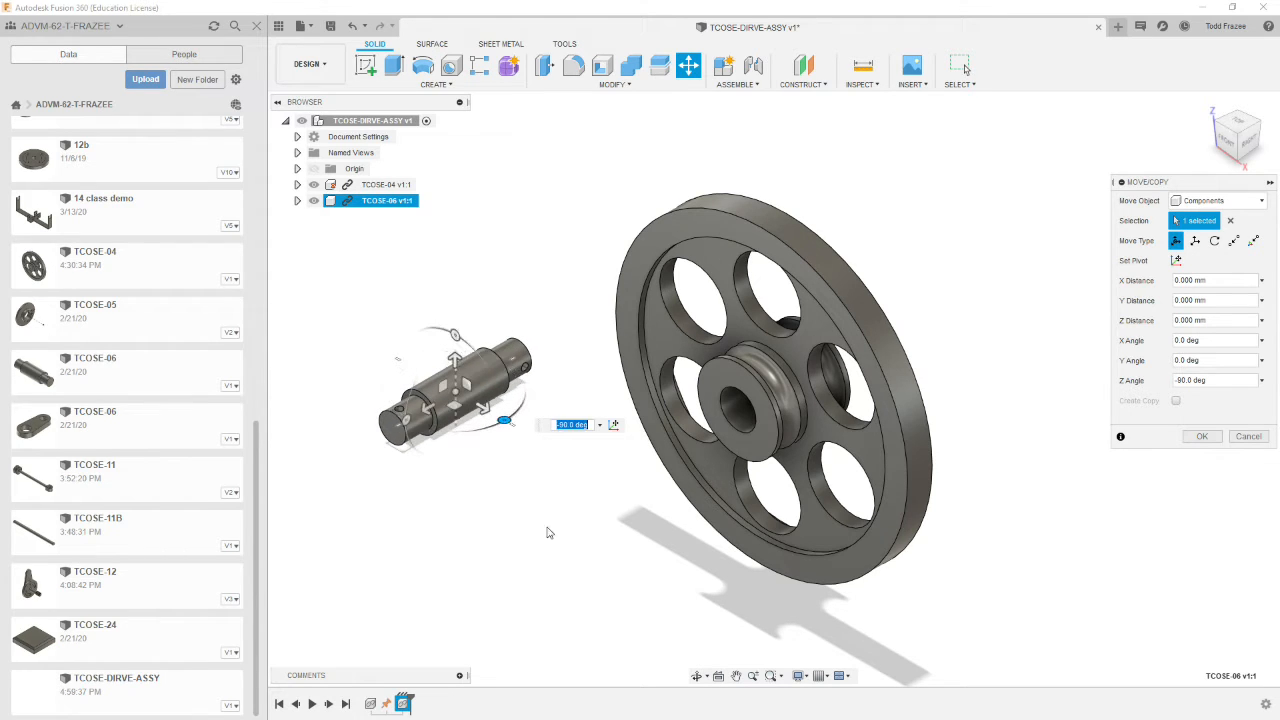
{"action": "left_click", "coordinate": [1205, 436]}
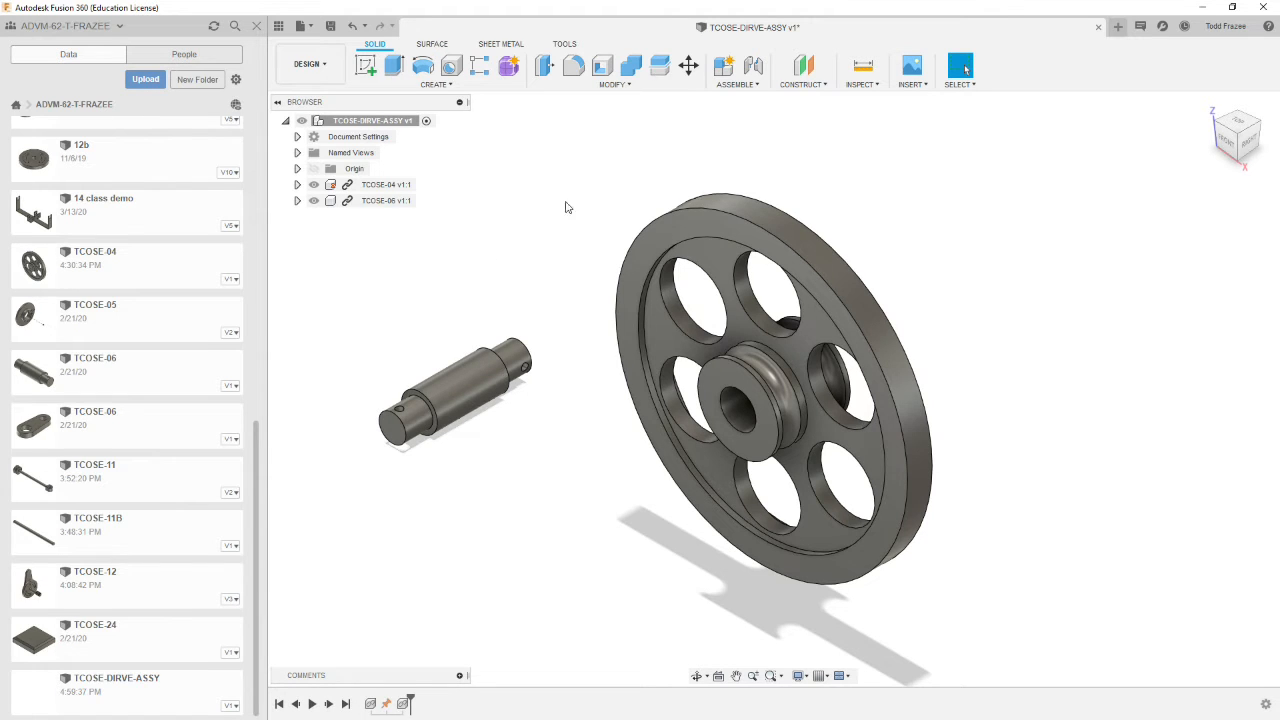
Joint the middle of the TCOSE-06 shaft to the middle of the TCOSE-04 wheel's center bore with zero offsets
{"action": "left_click", "coordinate": [753, 66]}
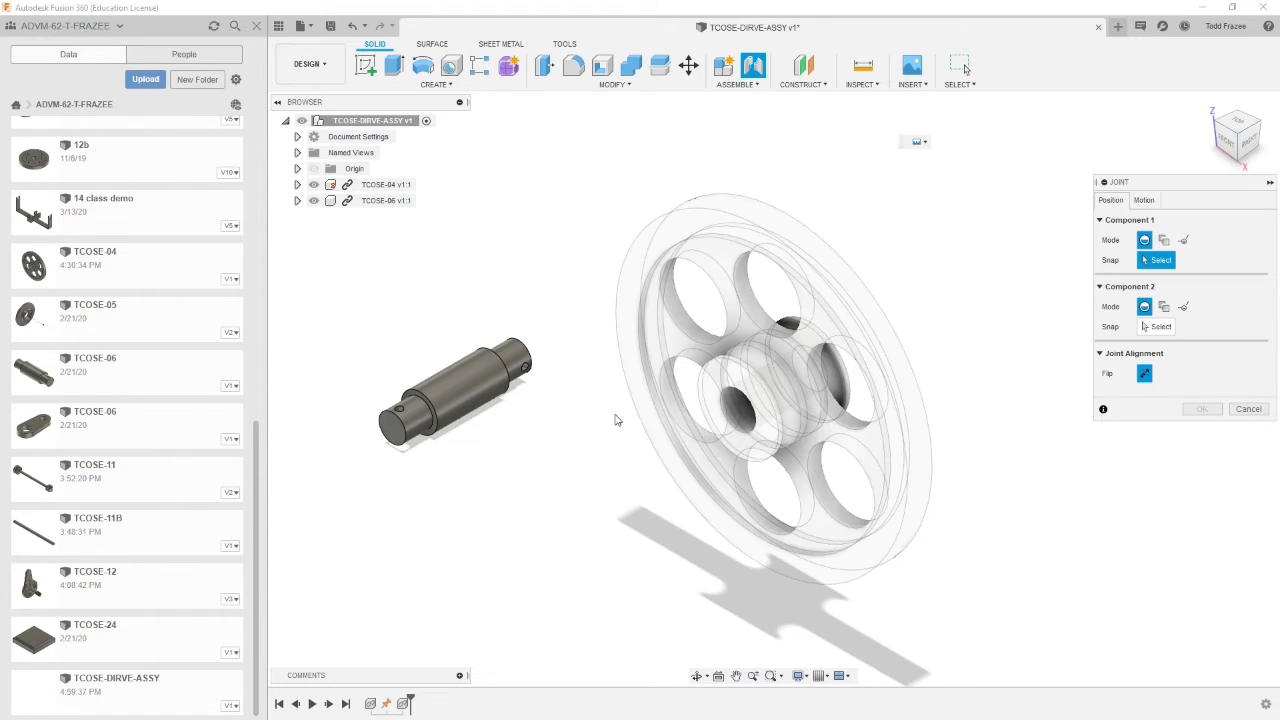
{"action": "left_click", "coordinate": [470, 398]}
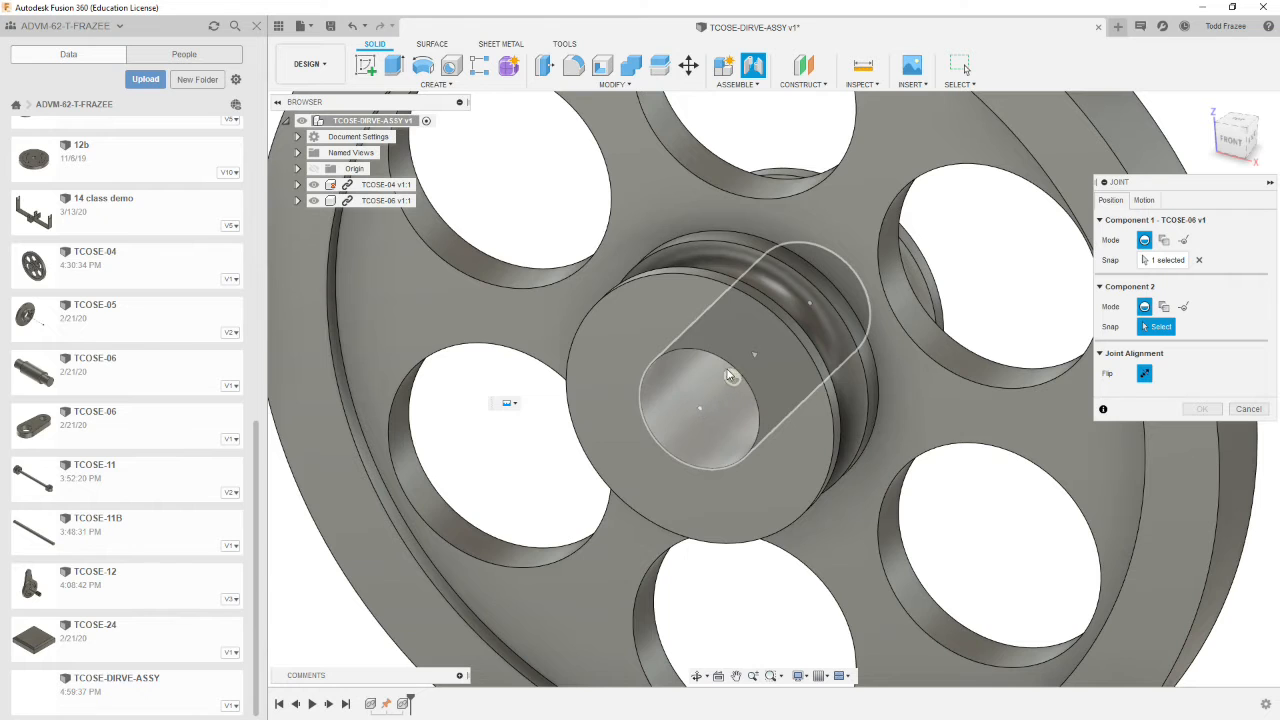
{"action": "middle_click_drag", "start_coordinate": [699, 393], "coordinate": [724, 385], "text": "shift"}
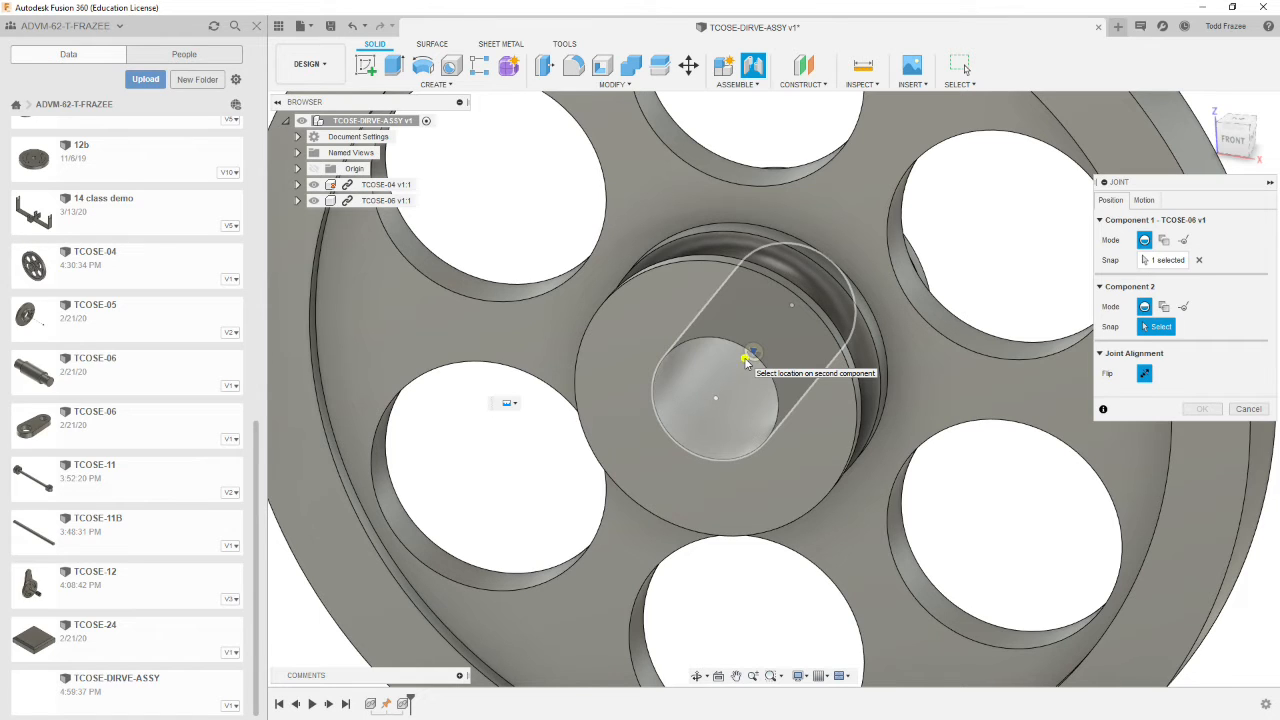
{"action": "left_click", "coordinate": [746, 359]}
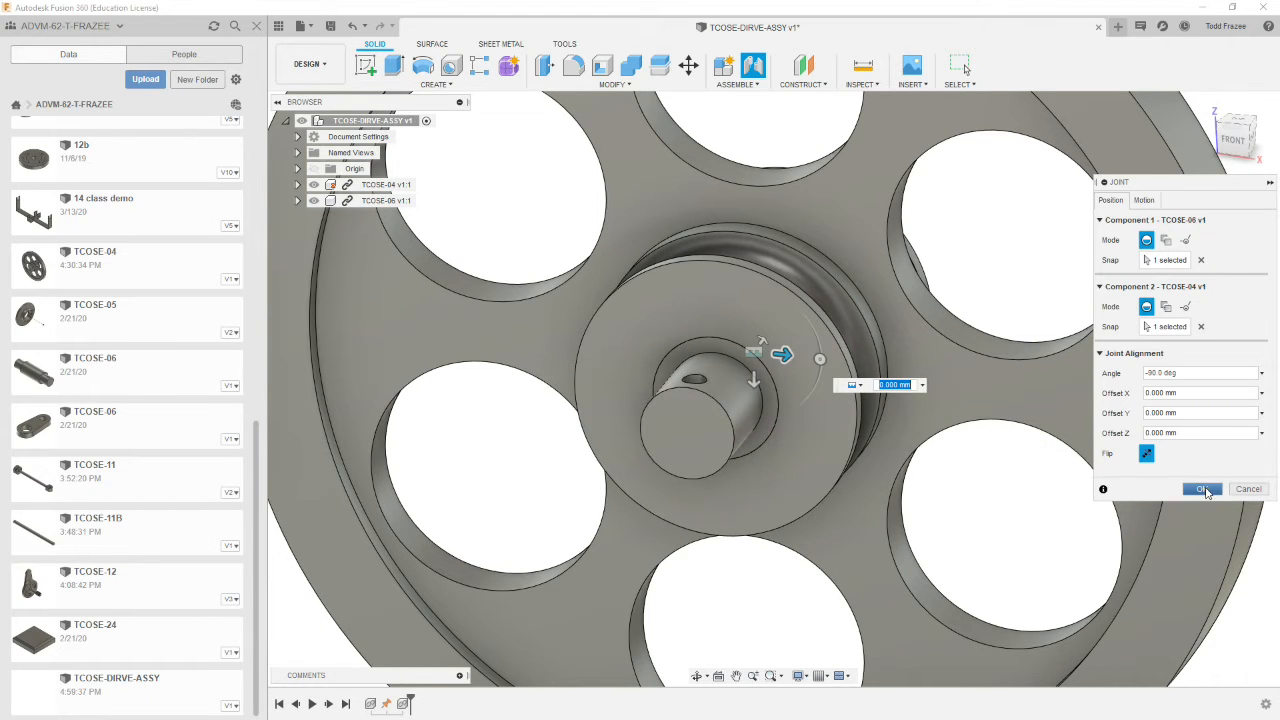
{"action": "left_click", "coordinate": [1202, 488]}
Insert the 07 link in front of the wheel, offset about -84 mm in Y and 6 mm in Z, rotated 90 degrees about X
{"action": "scroll", "coordinate": [859, 476], "scroll_direction": "down", "scroll_amount": 3}
{"action": "scroll", "coordinate": [859, 476], "scroll_direction": "down", "scroll_amount": 2}
{"action": "middle_click_drag", "start_coordinate": [983, 488], "coordinate": [937, 494], "text": "shift"}
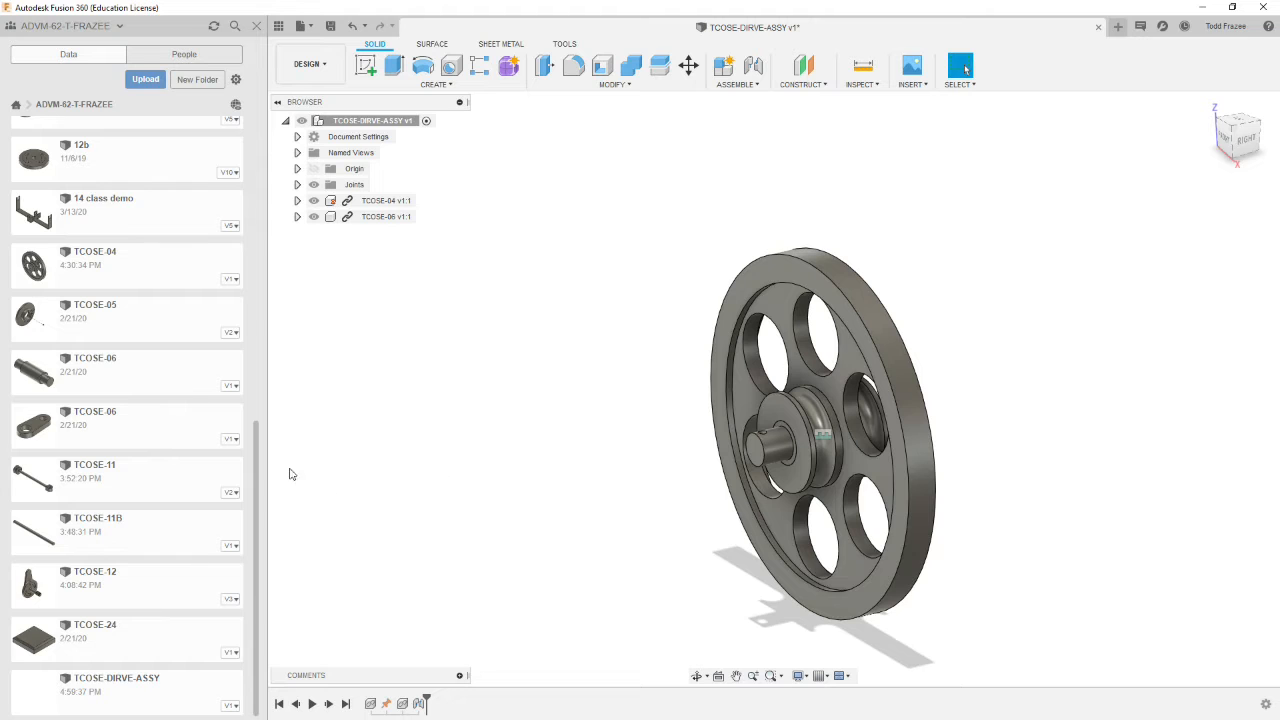
{"action": "left_click_drag", "start_coordinate": [251, 441], "coordinate": [262, 106]}
{"action": "left_click_drag", "start_coordinate": [86, 409], "coordinate": [586, 446]}
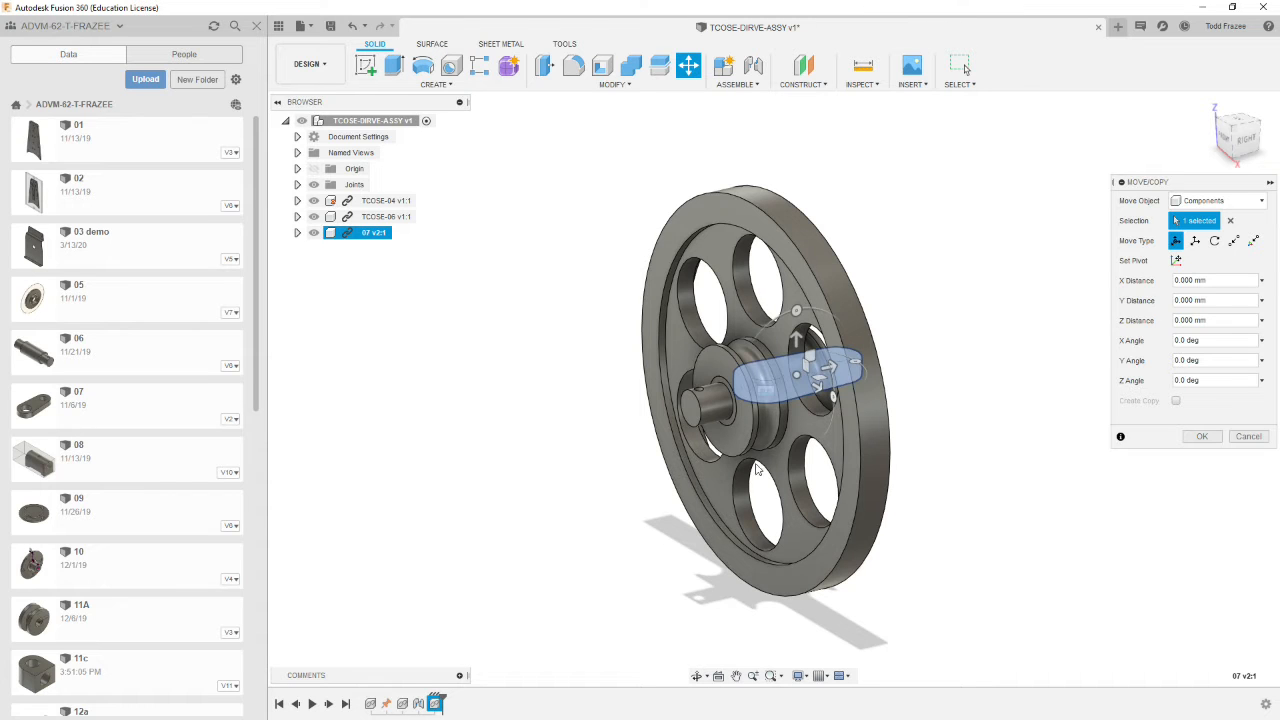
{"action": "left_click_drag", "start_coordinate": [815, 357], "coordinate": [467, 403]}
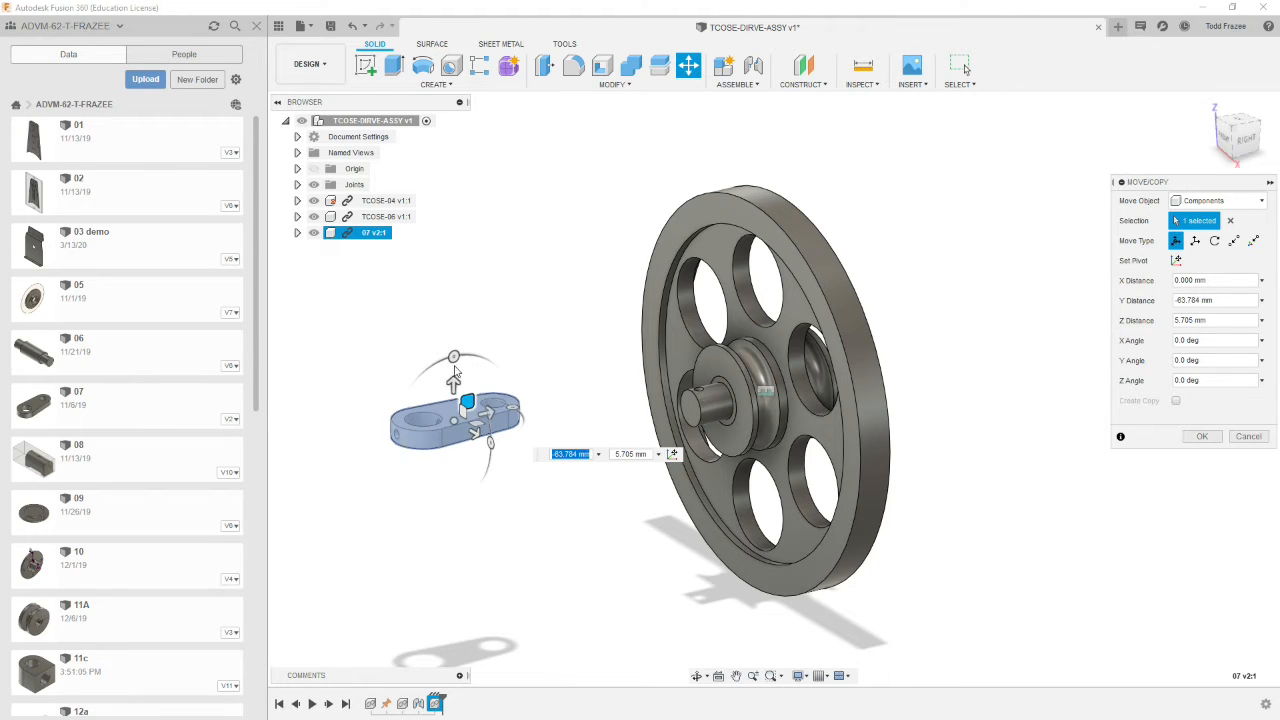
{"action": "left_click_drag", "start_coordinate": [455, 352], "coordinate": [360, 452]}
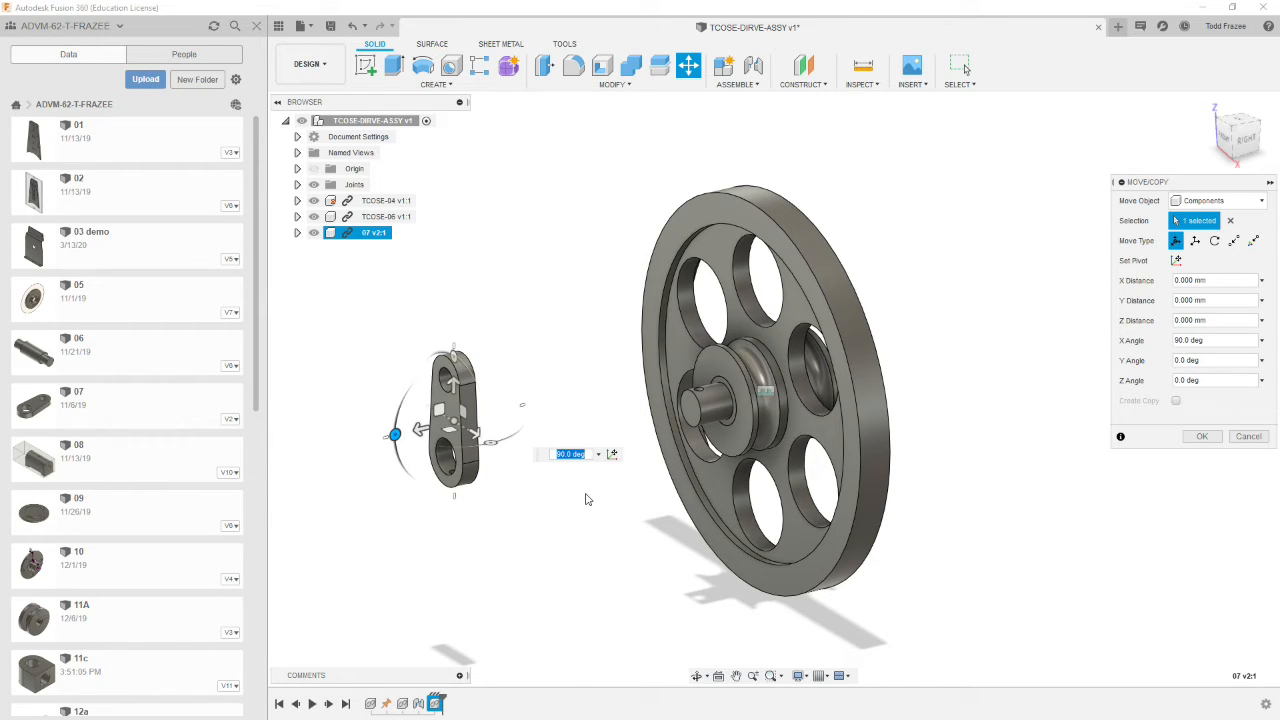
{"action": "left_click", "coordinate": [1204, 436]}
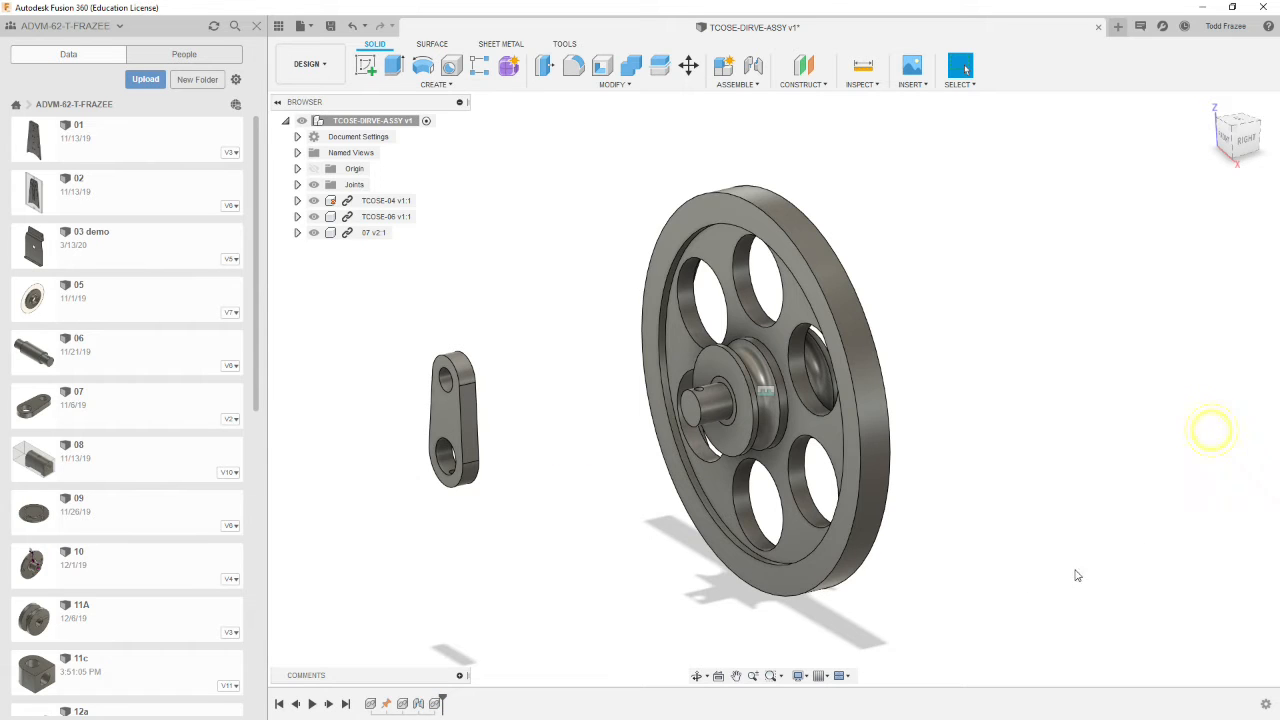
Copy and paste the 07 link, moving the copy about 157 mm in X and 78 mm in Y and rotating it 90 degrees about Z
{"action": "right_click", "coordinate": [362, 233]}
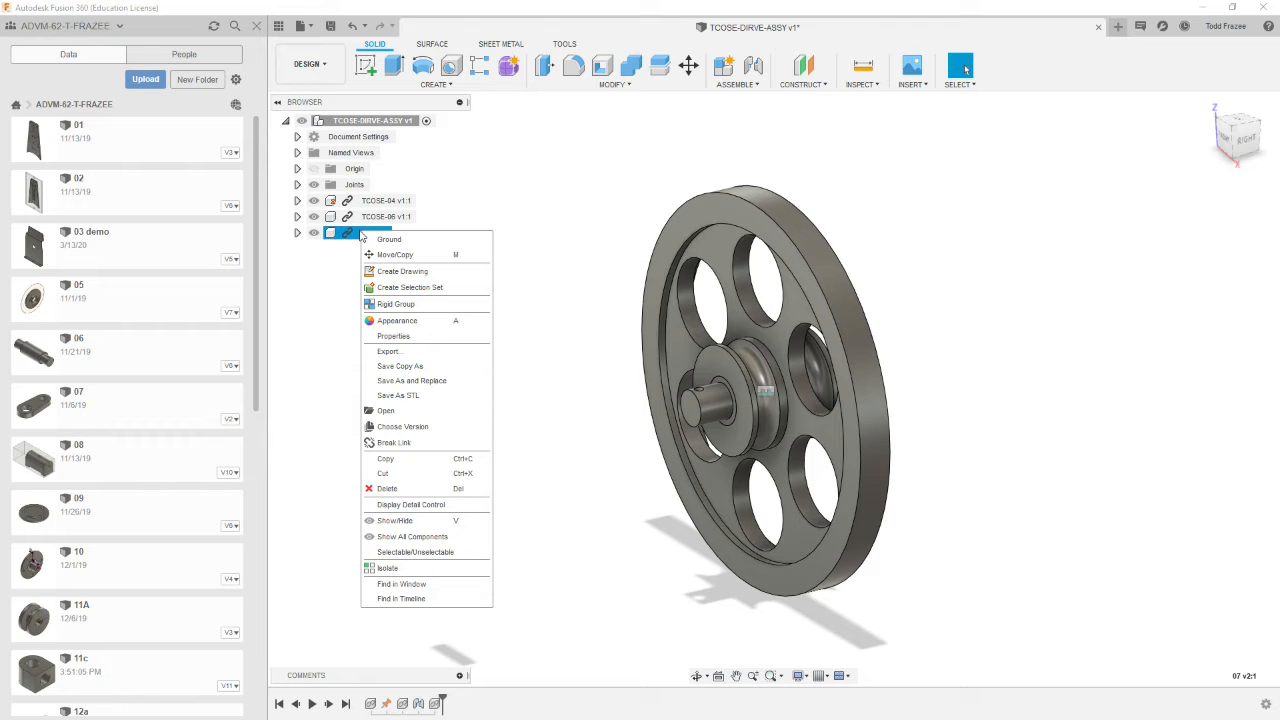
{"action": "left_click", "coordinate": [395, 458]}
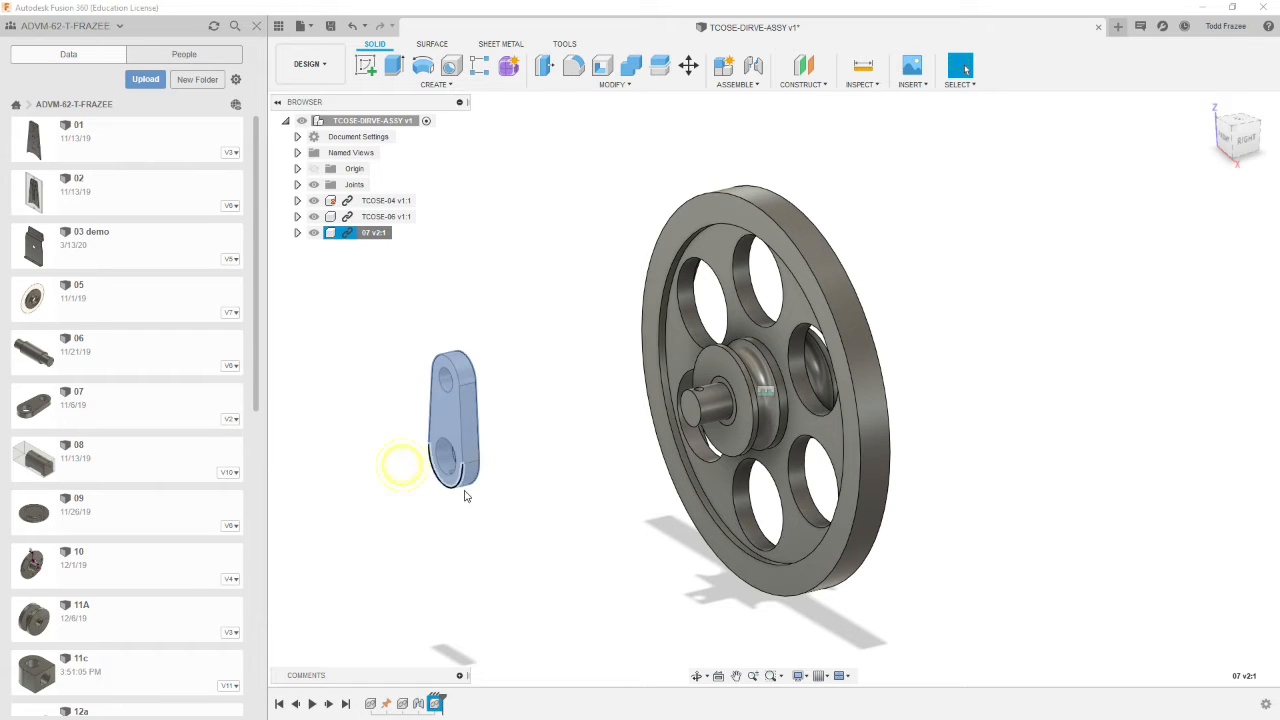
{"action": "right_click", "coordinate": [553, 220]}
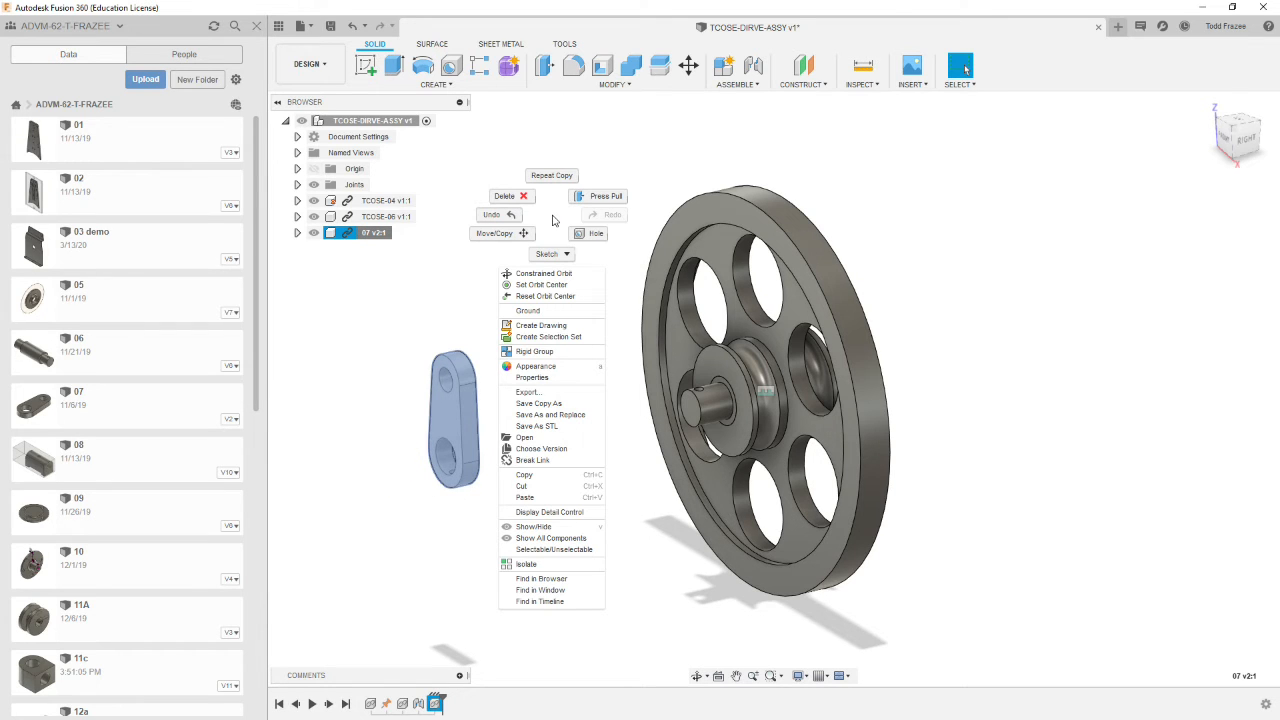
{"action": "left_click", "coordinate": [541, 500]}
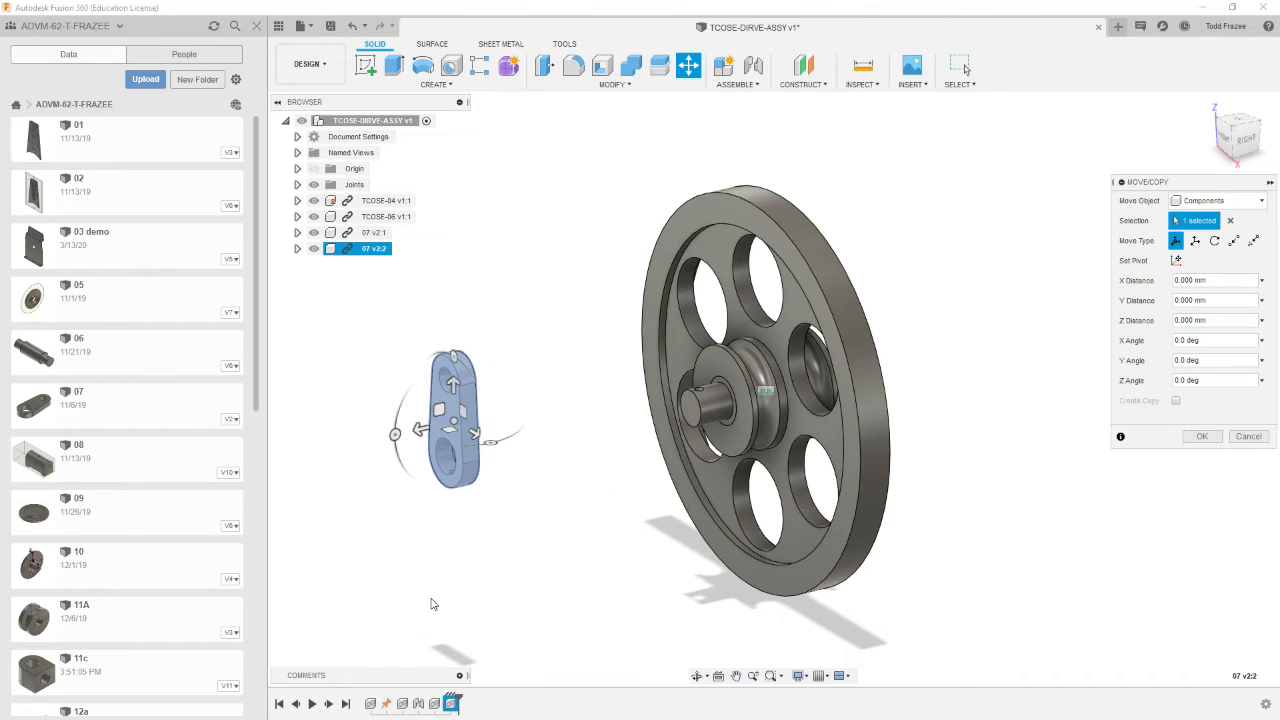
{"action": "left_click_drag", "start_coordinate": [460, 413], "coordinate": [986, 268]}
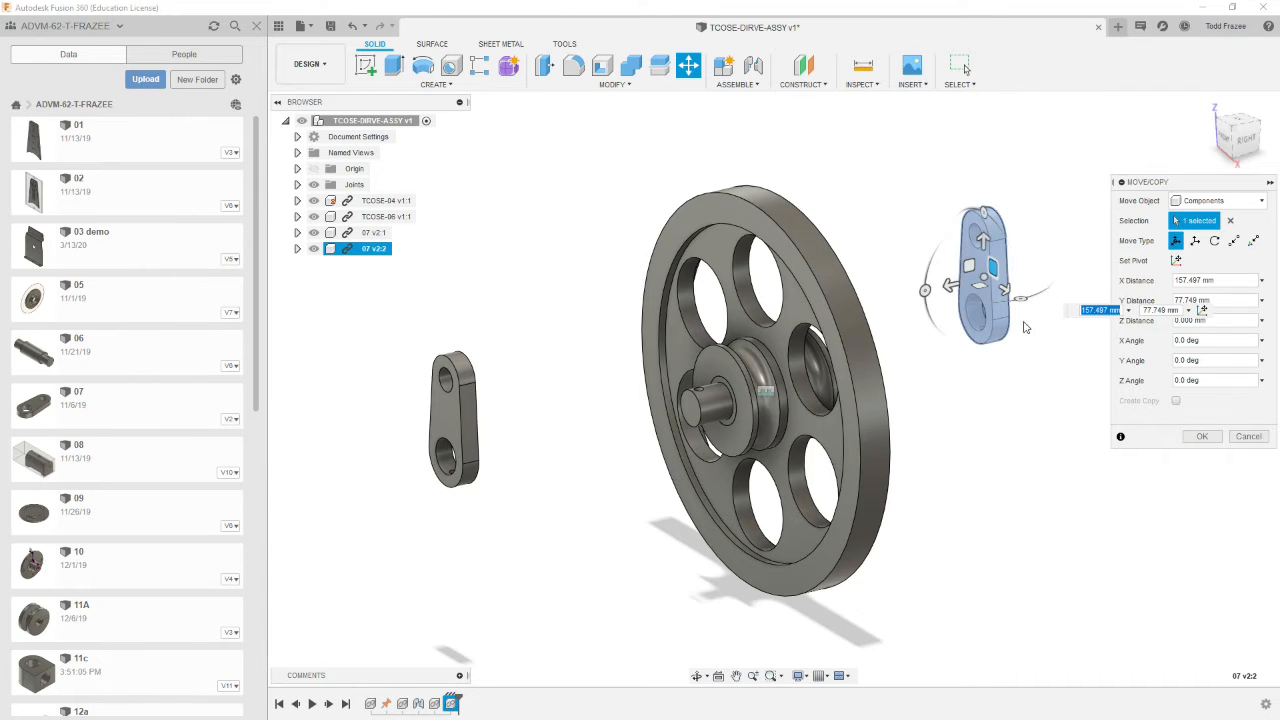
{"action": "left_click_drag", "start_coordinate": [984, 212], "coordinate": [914, 238]}
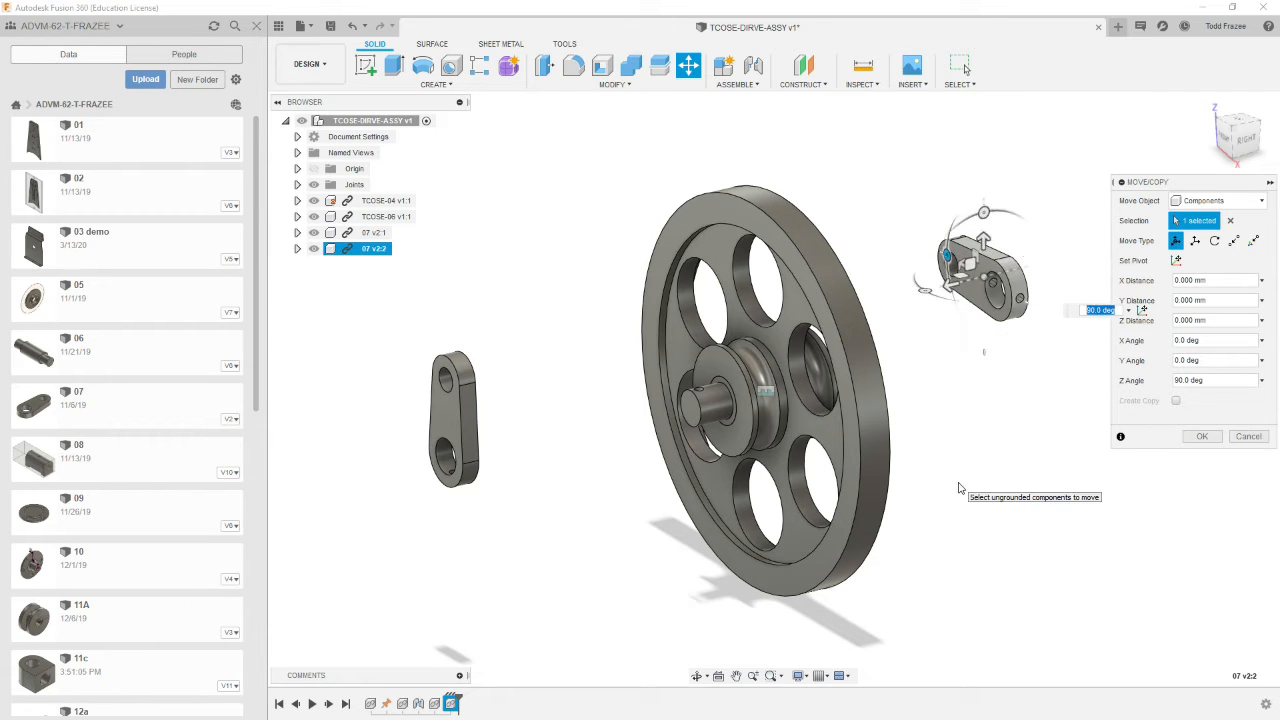
{"action": "left_click", "coordinate": [1199, 437]}
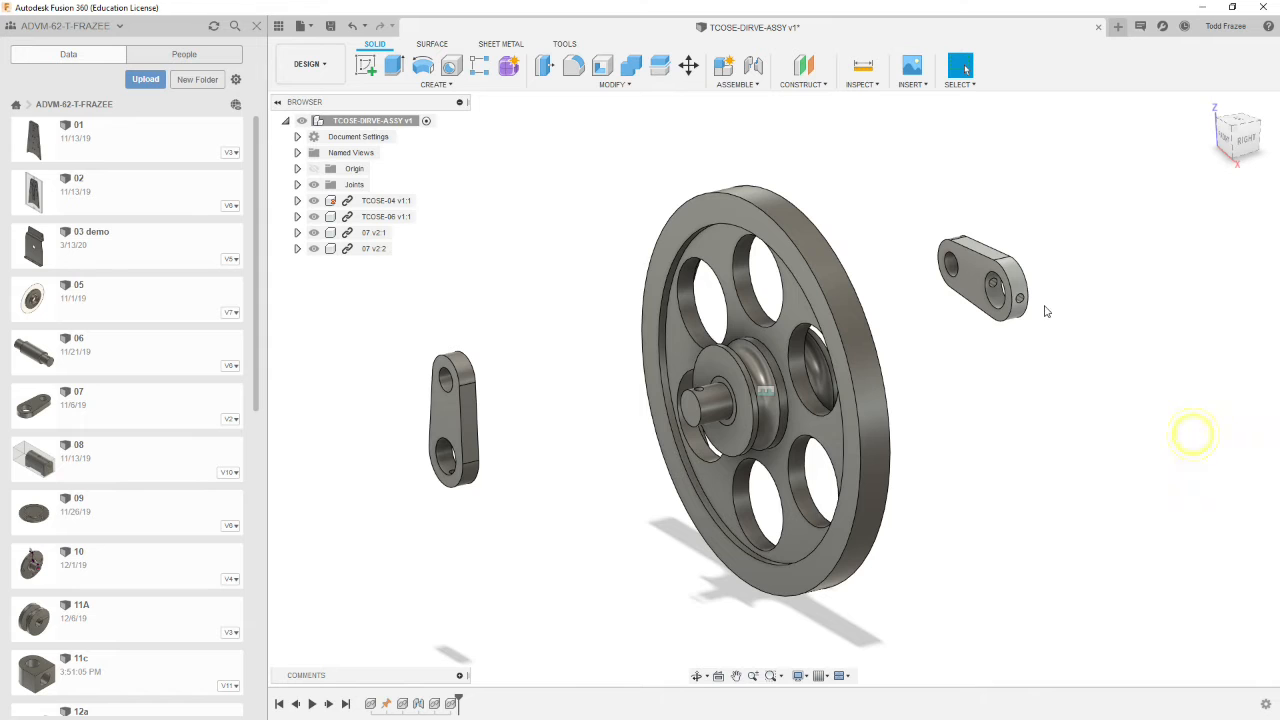
Joint the larger hole of the front 07 link to the TCOSE-06 shaft's front end center at -90 degrees with zero offsets
{"action": "scroll", "coordinate": [1028, 423], "scroll_direction": "down", "scroll_amount": 1}
{"action": "middle_click_drag", "start_coordinate": [1032, 436], "coordinate": [1076, 389], "text": "shift"}
{"action": "middle_click_drag", "start_coordinate": [1074, 437], "coordinate": [1165, 433], "text": "shift"}
{"action": "scroll", "coordinate": [946, 486], "scroll_direction": "down", "scroll_amount": 3}
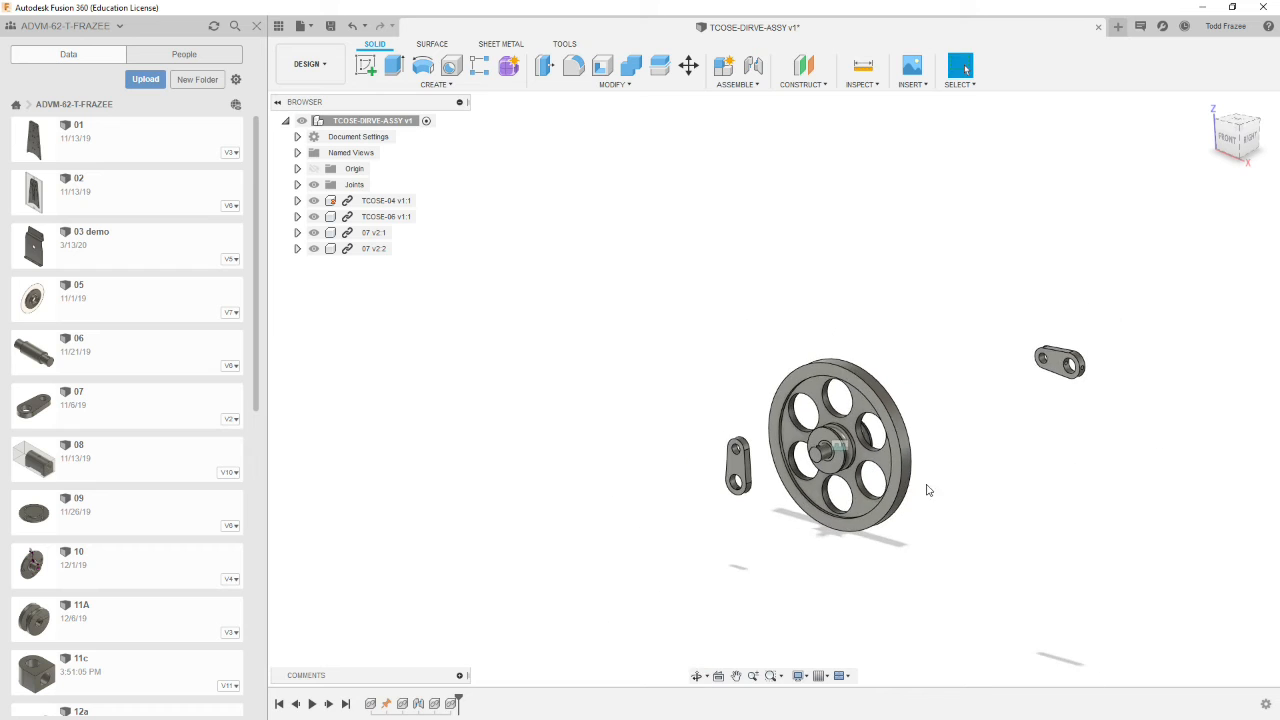
{"action": "scroll", "coordinate": [808, 515], "scroll_direction": "up", "scroll_amount": 3}
{"action": "scroll", "coordinate": [969, 483], "scroll_direction": "down", "scroll_amount": 2}
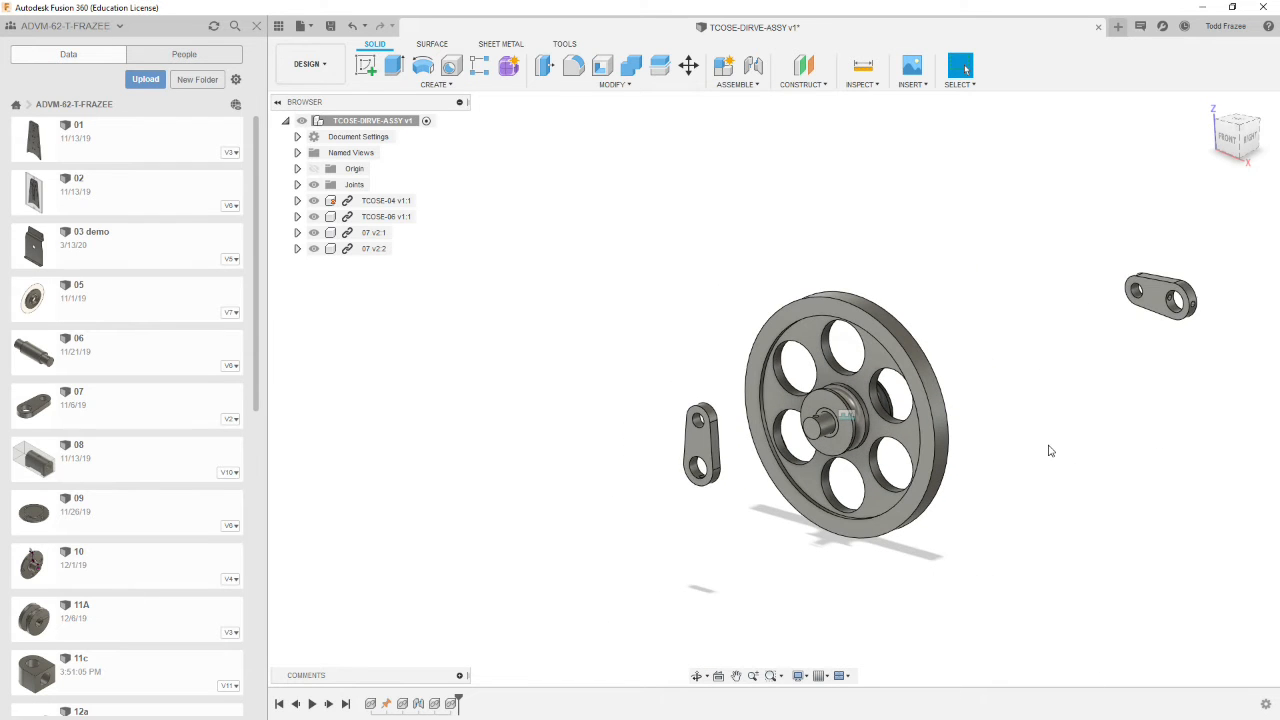
{"action": "scroll", "coordinate": [1050, 451], "scroll_direction": "up", "scroll_amount": 1}
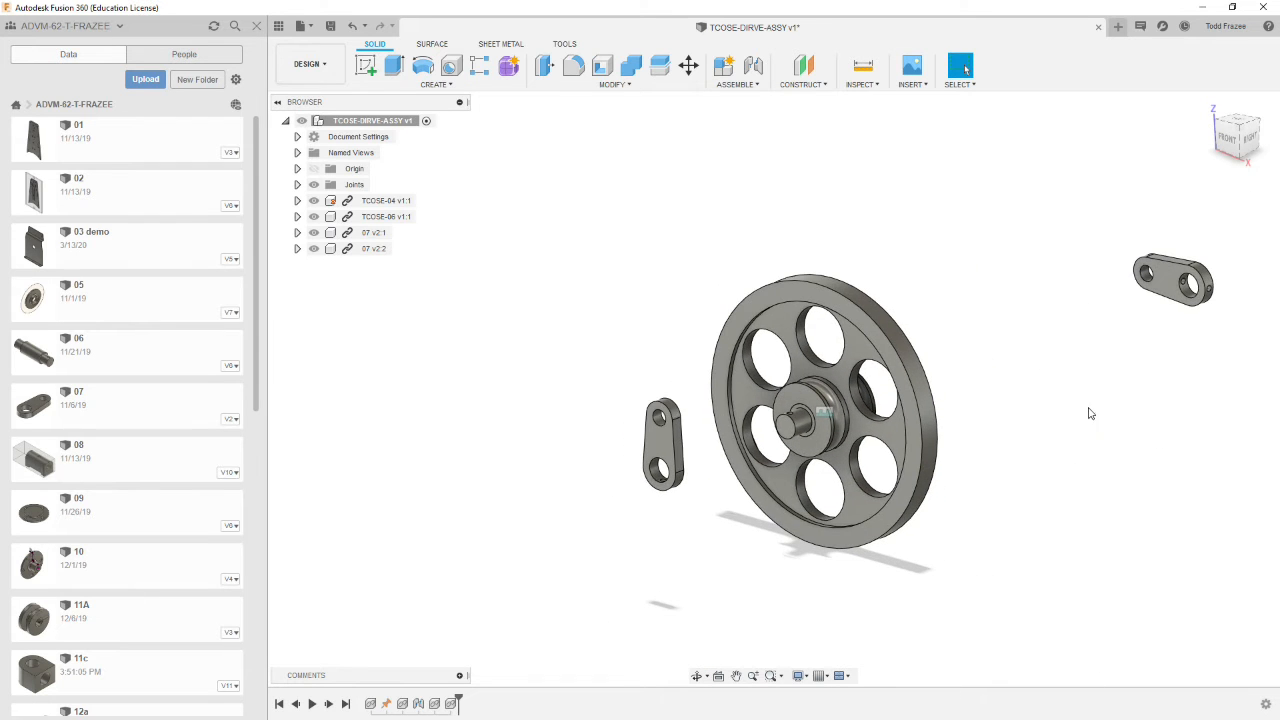
{"action": "left_click", "coordinate": [754, 66]}
{"action": "scroll", "coordinate": [700, 550], "scroll_direction": "up", "scroll_amount": 3}
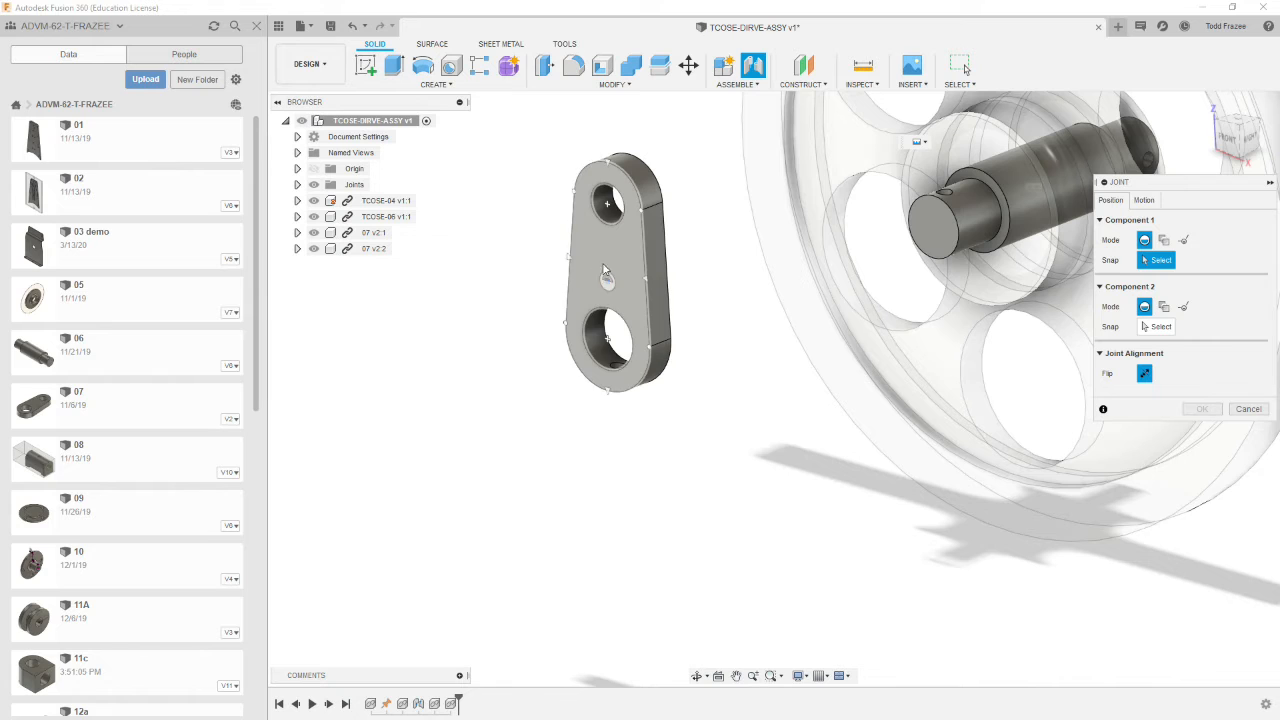
{"action": "left_click", "coordinate": [605, 340]}
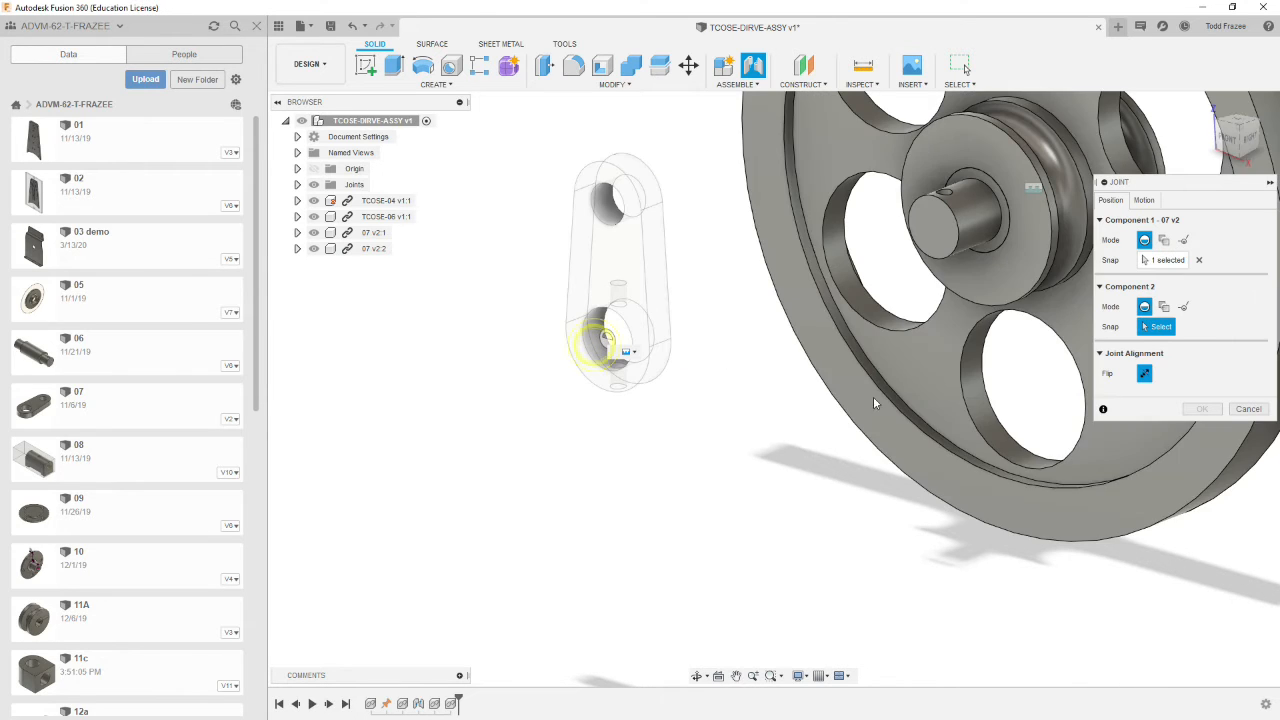
{"action": "left_click", "coordinate": [936, 229]}
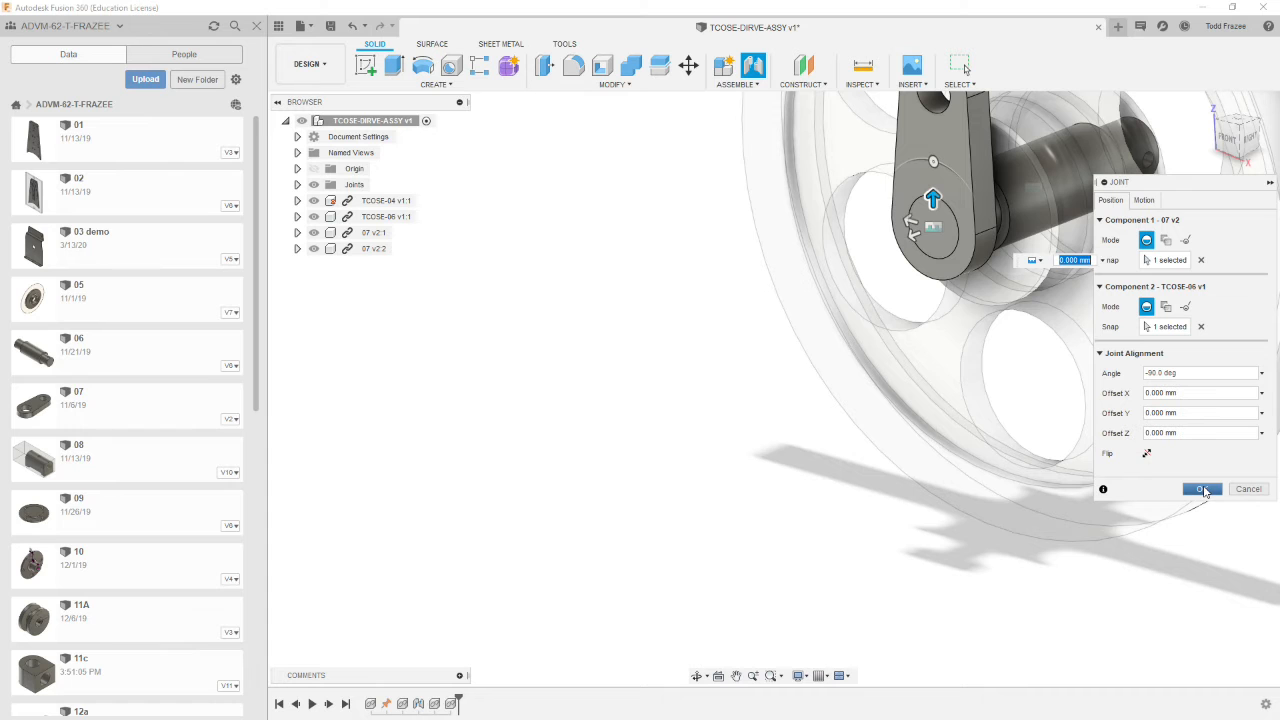
{"action": "left_click", "coordinate": [1203, 490]}
Joint the larger hole of the copied 07 link to the TCOSE-06 shaft's rear end center at 0 degrees with zero offsets
{"action": "scroll", "coordinate": [1159, 473], "scroll_direction": "down", "scroll_amount": 5}
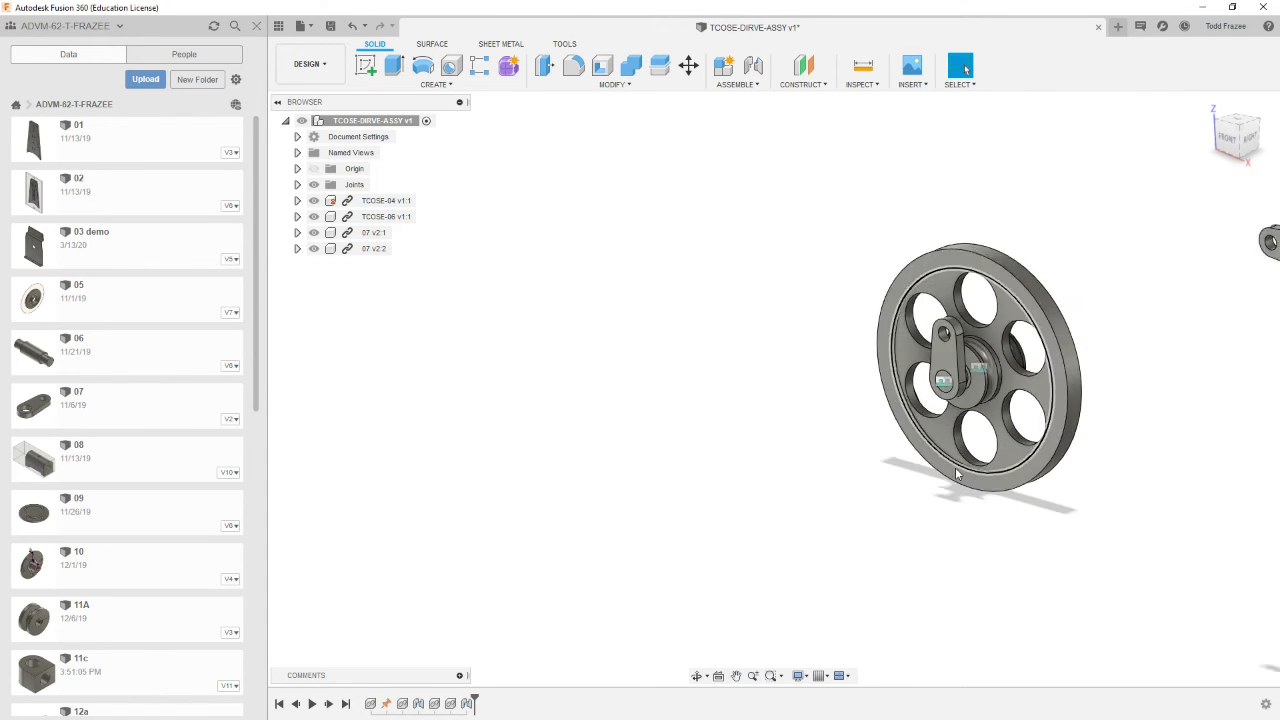
{"action": "mouse_move", "coordinate": [1166, 466]}
{"action": "middle_mouse_down", "text": "shift"}
{"action": "mouse_move", "coordinate": [1129, 466]}
{"action": "mouse_move", "coordinate": [1156, 473]}
{"action": "middle_mouse_up", "text": "shift"}
{"action": "scroll", "coordinate": [1200, 397], "scroll_direction": "up", "scroll_amount": 6}
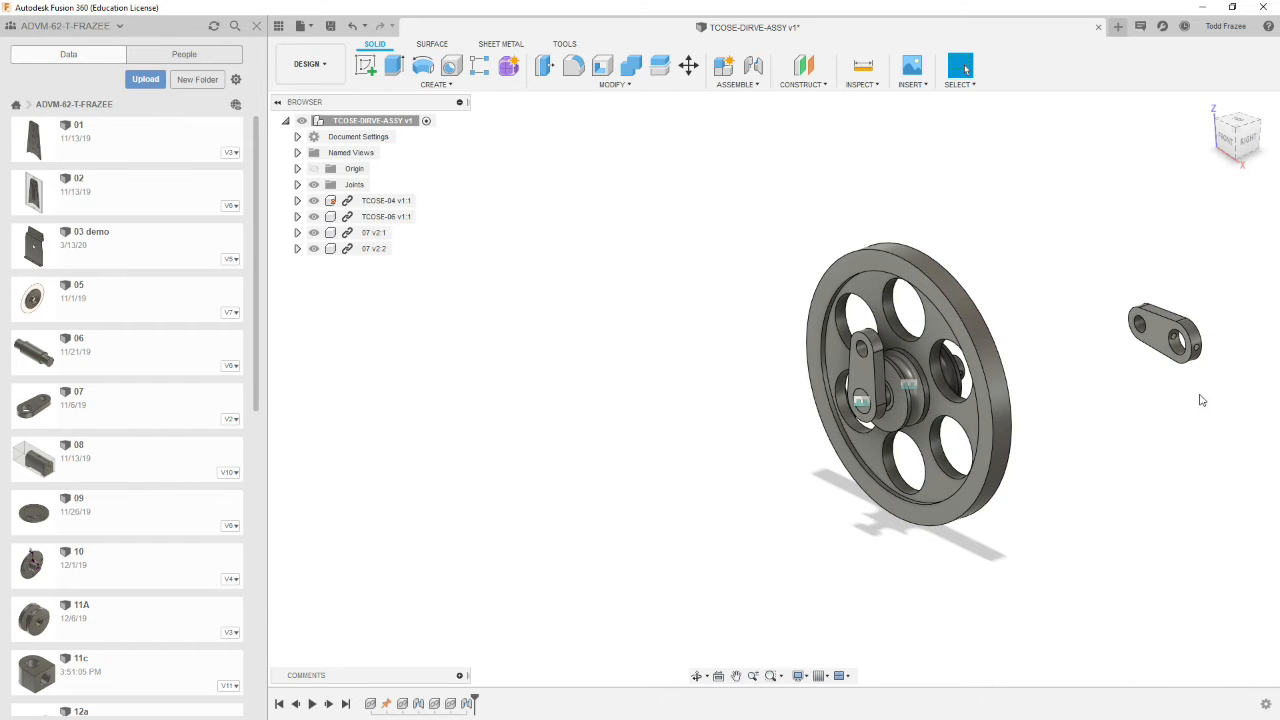
{"action": "scroll", "coordinate": [1218, 337], "scroll_direction": "up", "scroll_amount": 2}
{"action": "left_click", "coordinate": [753, 65]}
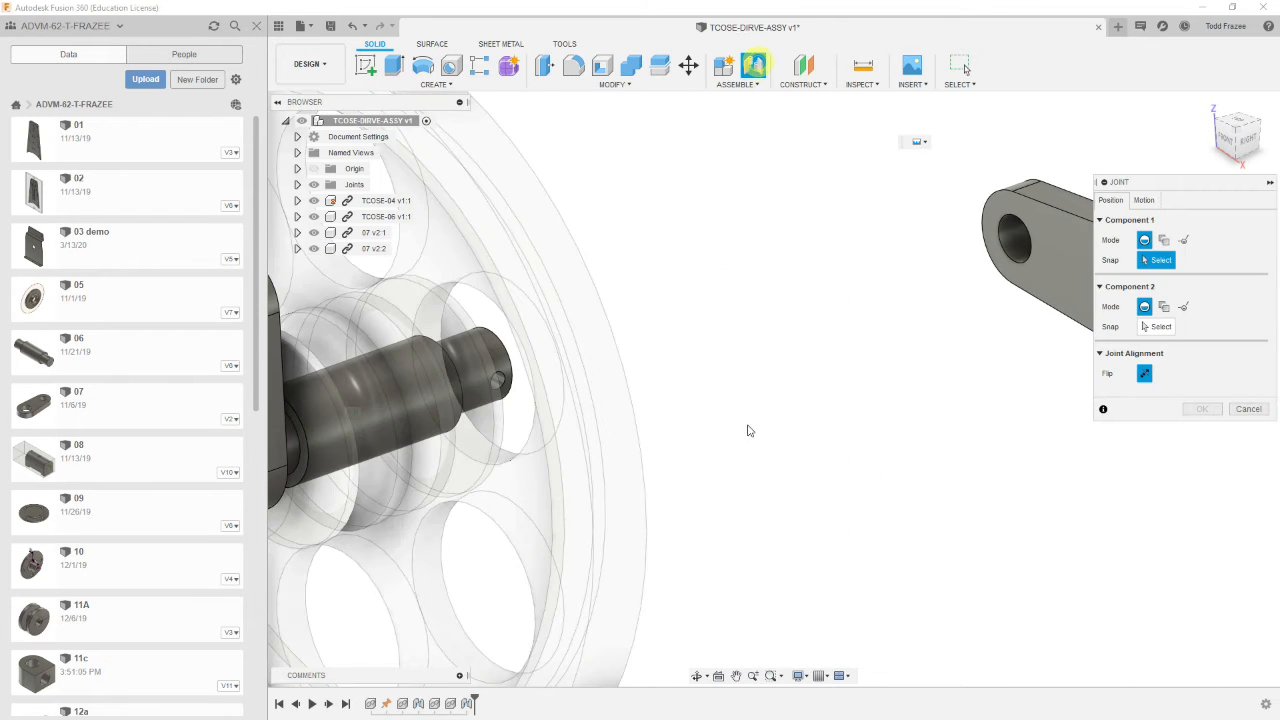
{"action": "scroll", "coordinate": [885, 452], "scroll_direction": "down", "scroll_amount": 4}
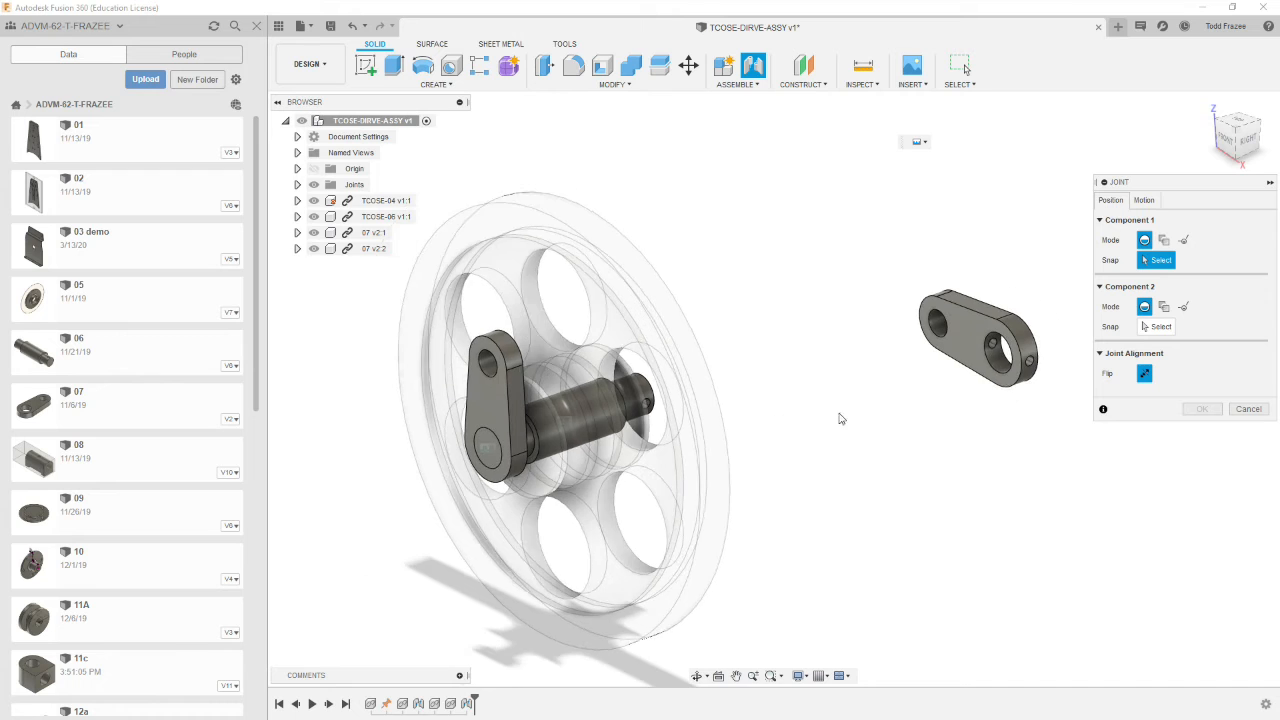
{"action": "scroll", "coordinate": [1123, 434], "scroll_direction": "up", "scroll_amount": 1}
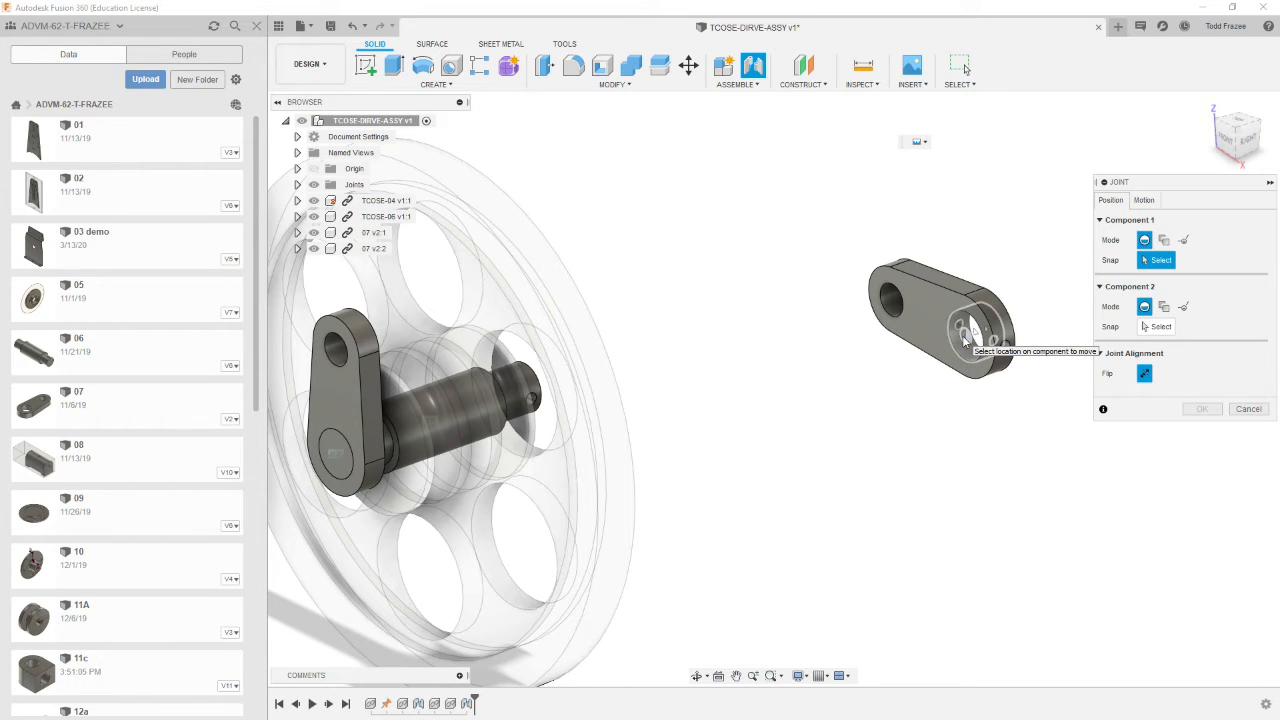
{"action": "middle_click_drag", "start_coordinate": [997, 437], "coordinate": [908, 430], "text": "shift"}
{"action": "scroll", "coordinate": [680, 417], "scroll_direction": "down", "scroll_amount": 4}
{"action": "scroll", "coordinate": [888, 434], "scroll_direction": "up", "scroll_amount": 4}
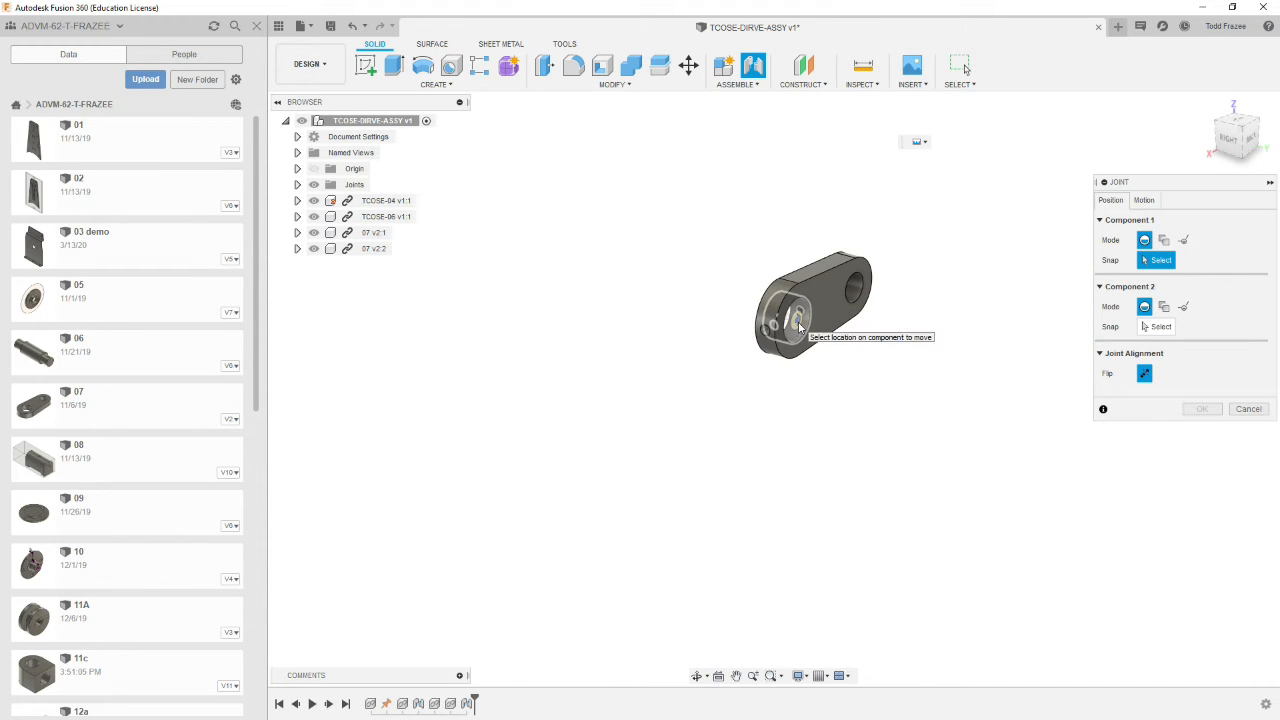
{"action": "left_click", "coordinate": [799, 328]}
{"action": "scroll", "coordinate": [888, 447], "scroll_direction": "down", "scroll_amount": 5}
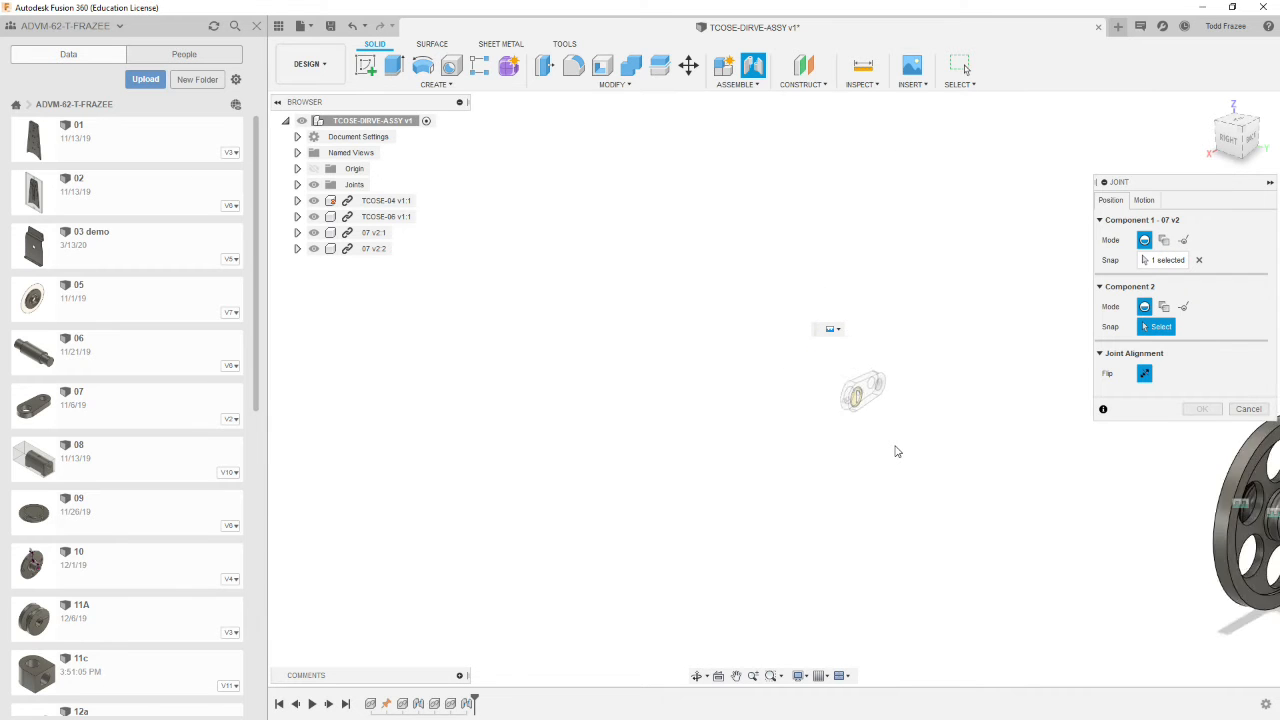
{"action": "scroll", "coordinate": [1014, 449], "scroll_direction": "up", "scroll_amount": 8}
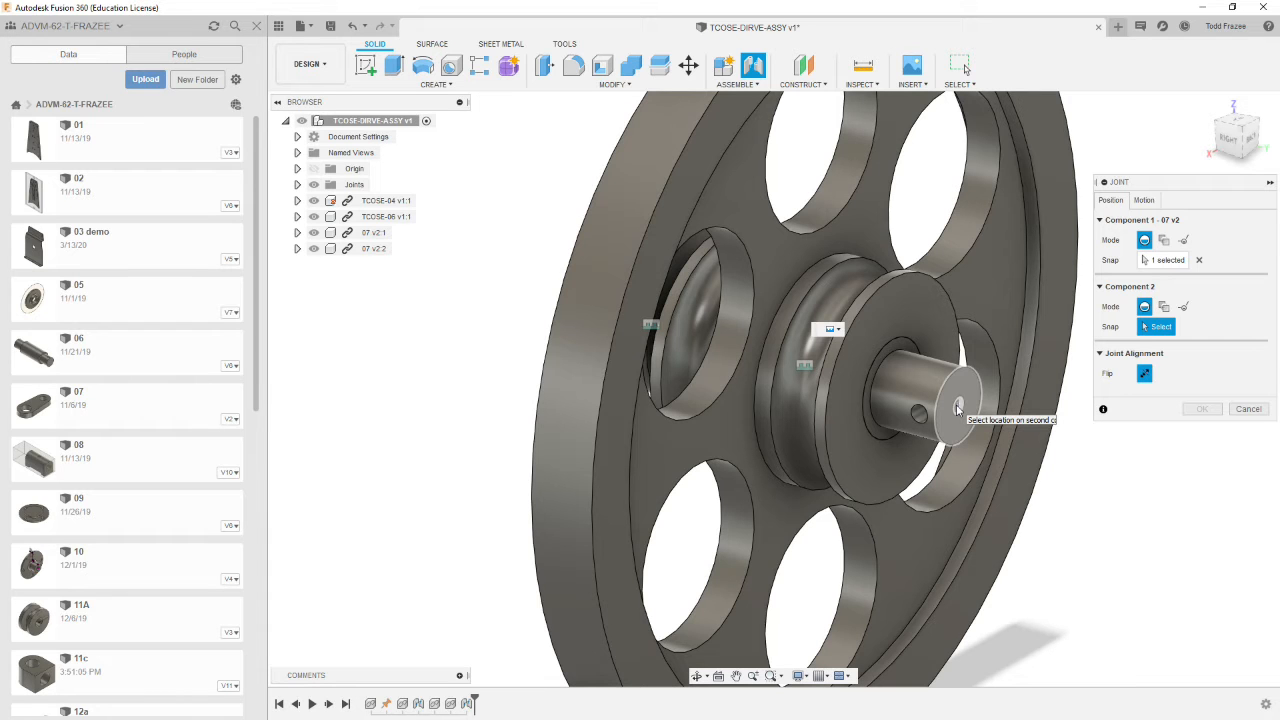
{"action": "left_click", "coordinate": [957, 407]}
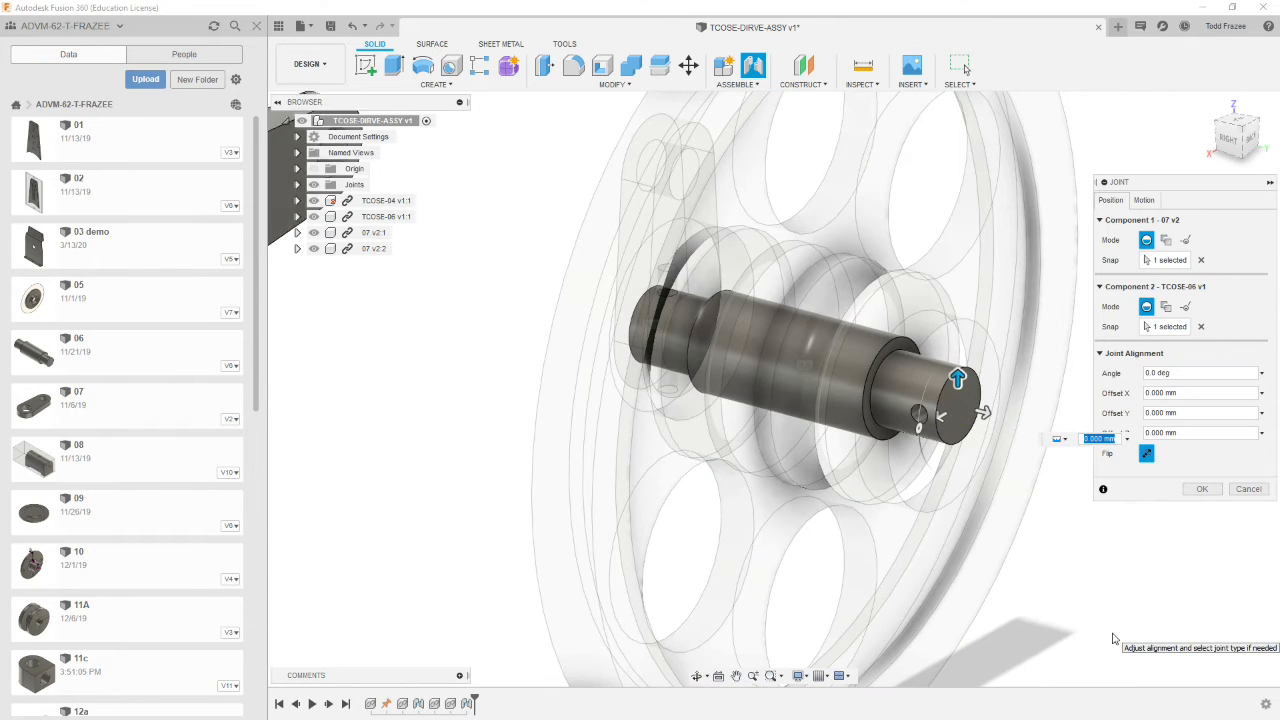
{"action": "left_click", "coordinate": [1204, 489]}
{"action": "scroll", "coordinate": [1036, 552], "scroll_direction": "down", "scroll_amount": 5}
{"action": "middle_click_drag", "start_coordinate": [1043, 546], "coordinate": [1140, 551], "text": "shift"}
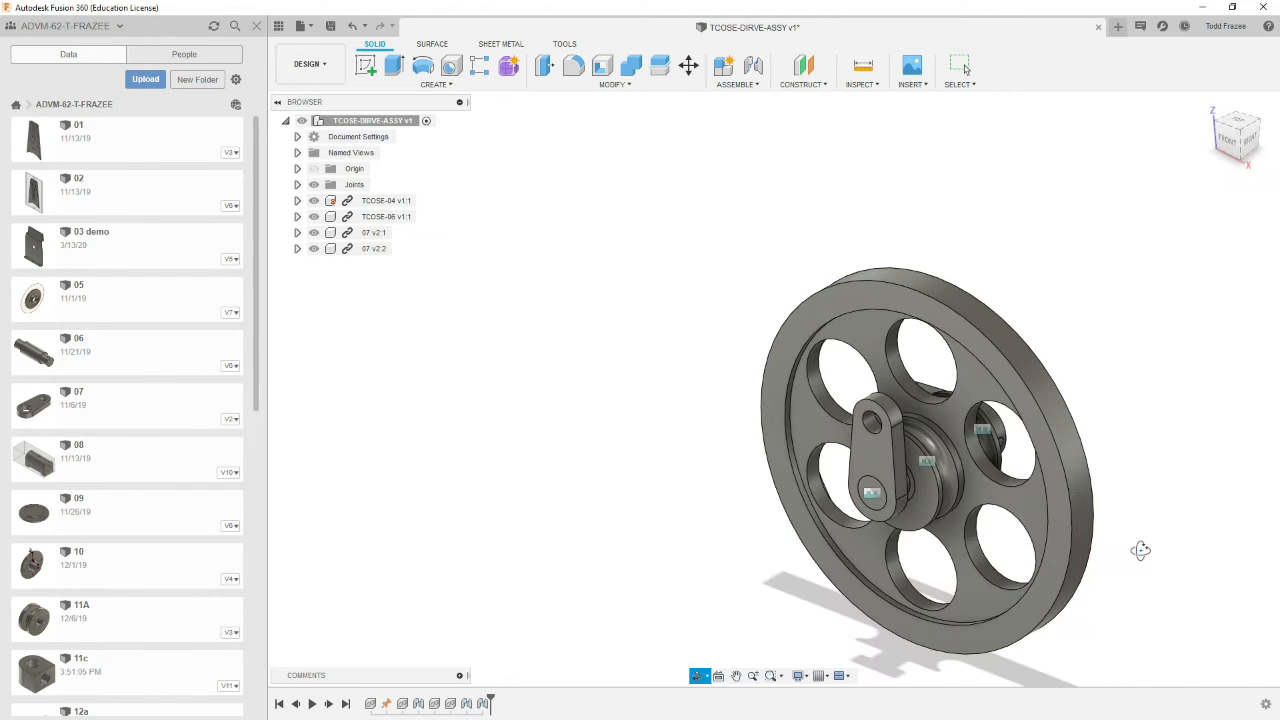
{"action": "scroll", "coordinate": [1015, 606], "scroll_direction": "down", "scroll_amount": 4}
{"action": "scroll", "coordinate": [1024, 620], "scroll_direction": "up", "scroll_amount": 5}
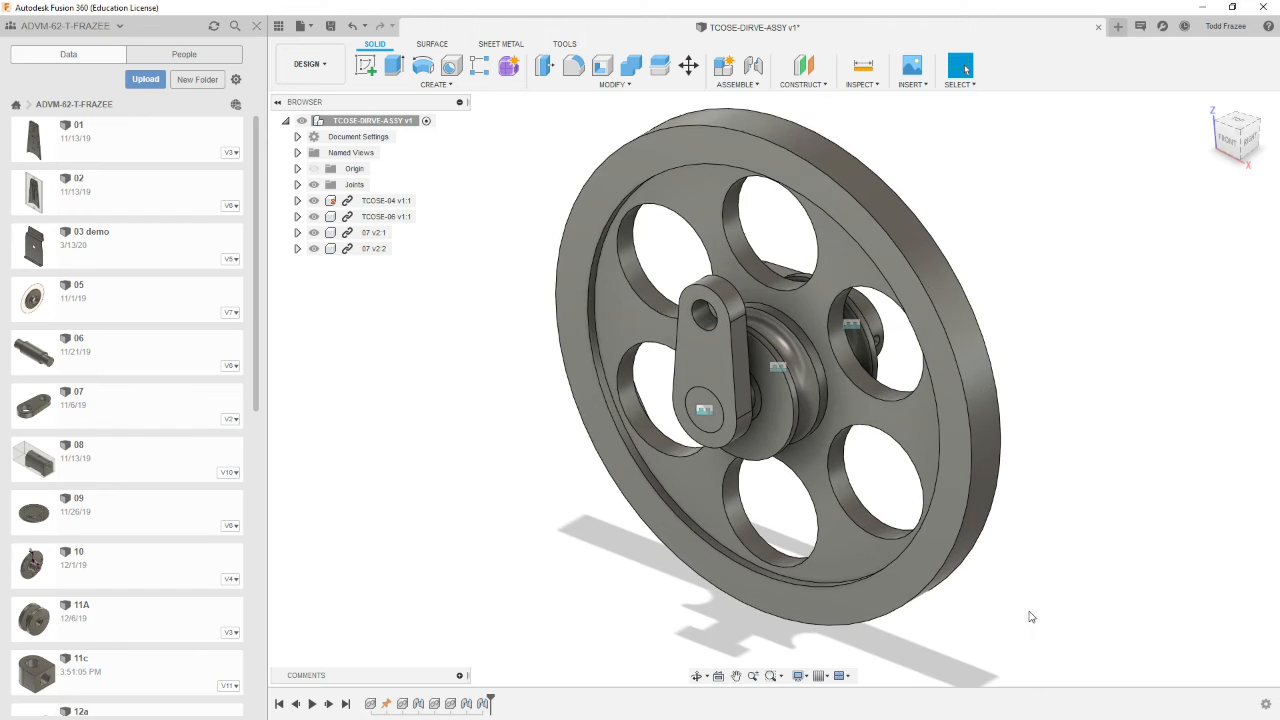
{"action": "scroll", "coordinate": [1029, 614], "scroll_direction": "down", "scroll_amount": 2}
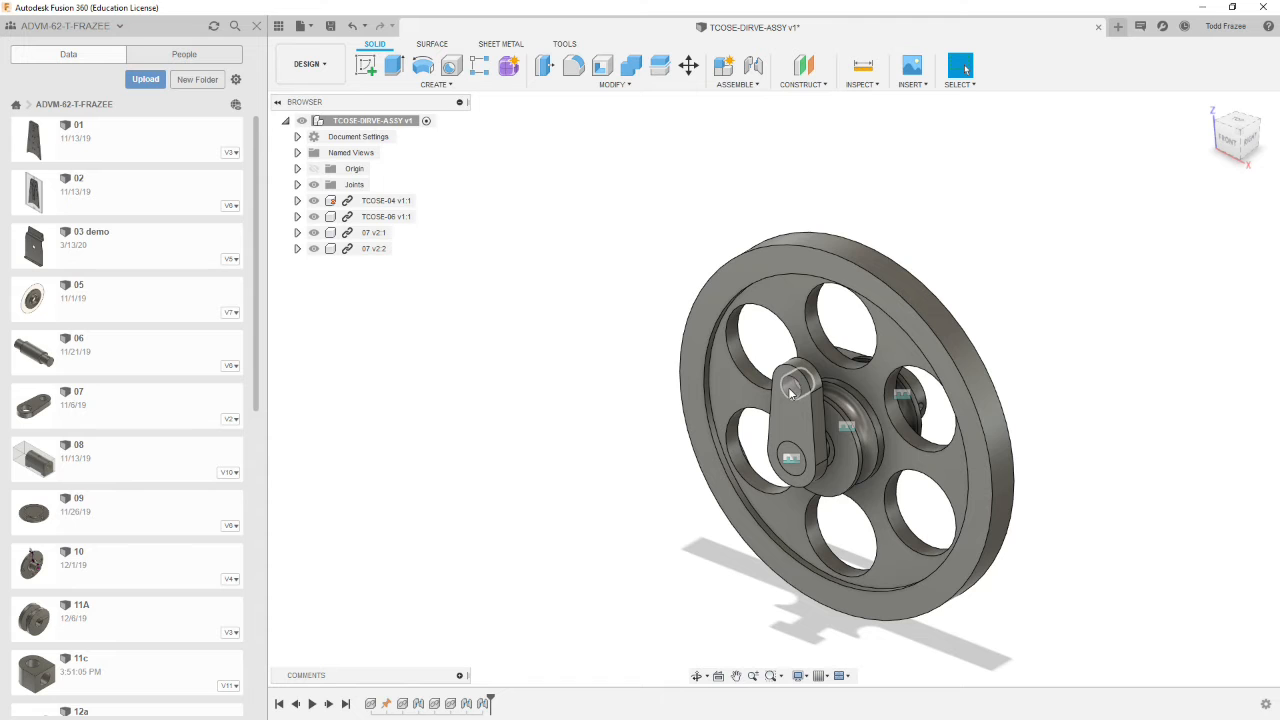
{"action": "middle_click_drag", "start_coordinate": [629, 509], "coordinate": [648, 528], "text": "shift"}
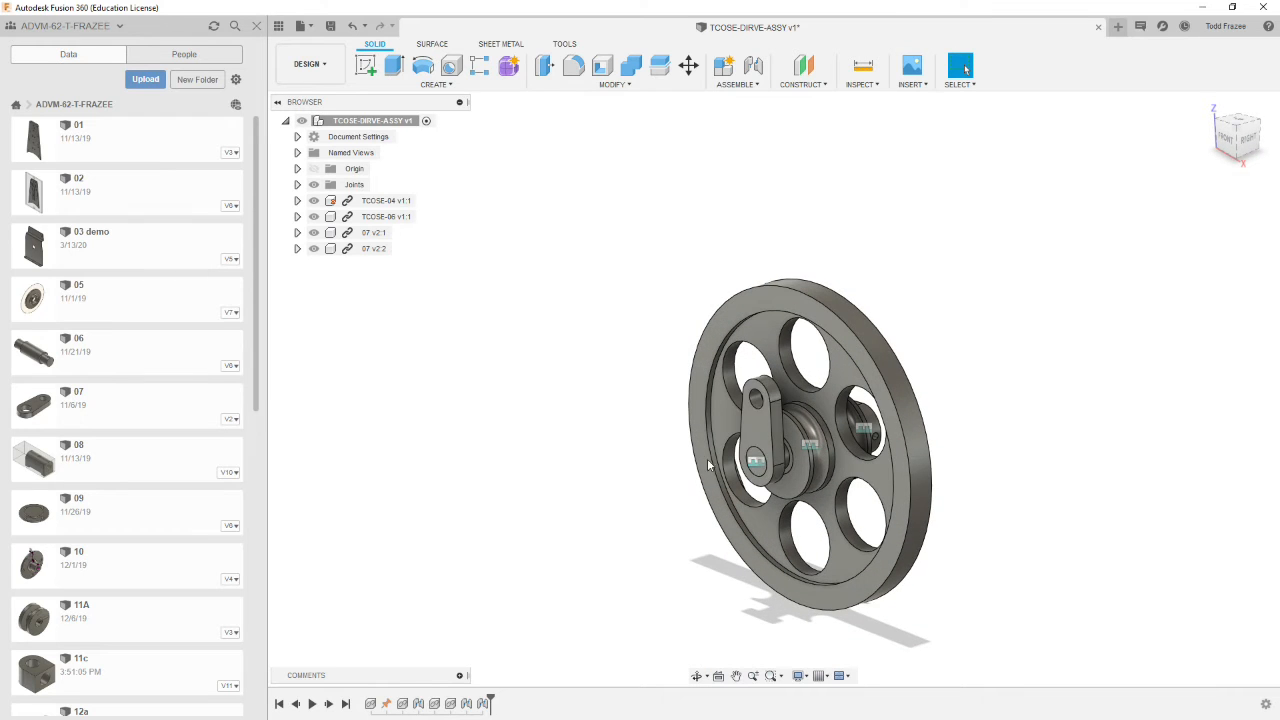
Start inserting a McMaster-Carr component and search the catalog for "dowel pin"
{"action": "left_click", "coordinate": [895, 200]}
{"action": "left_click", "coordinate": [926, 86]}
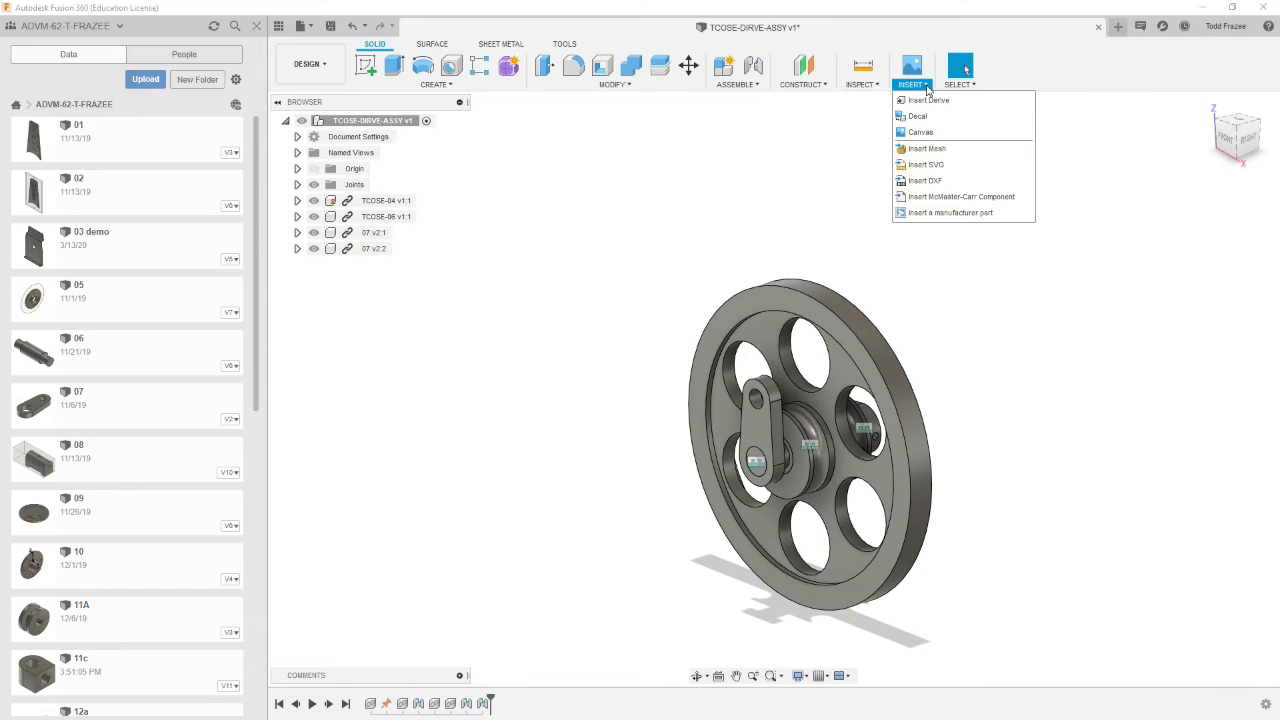
{"action": "left_click", "coordinate": [941, 197]}
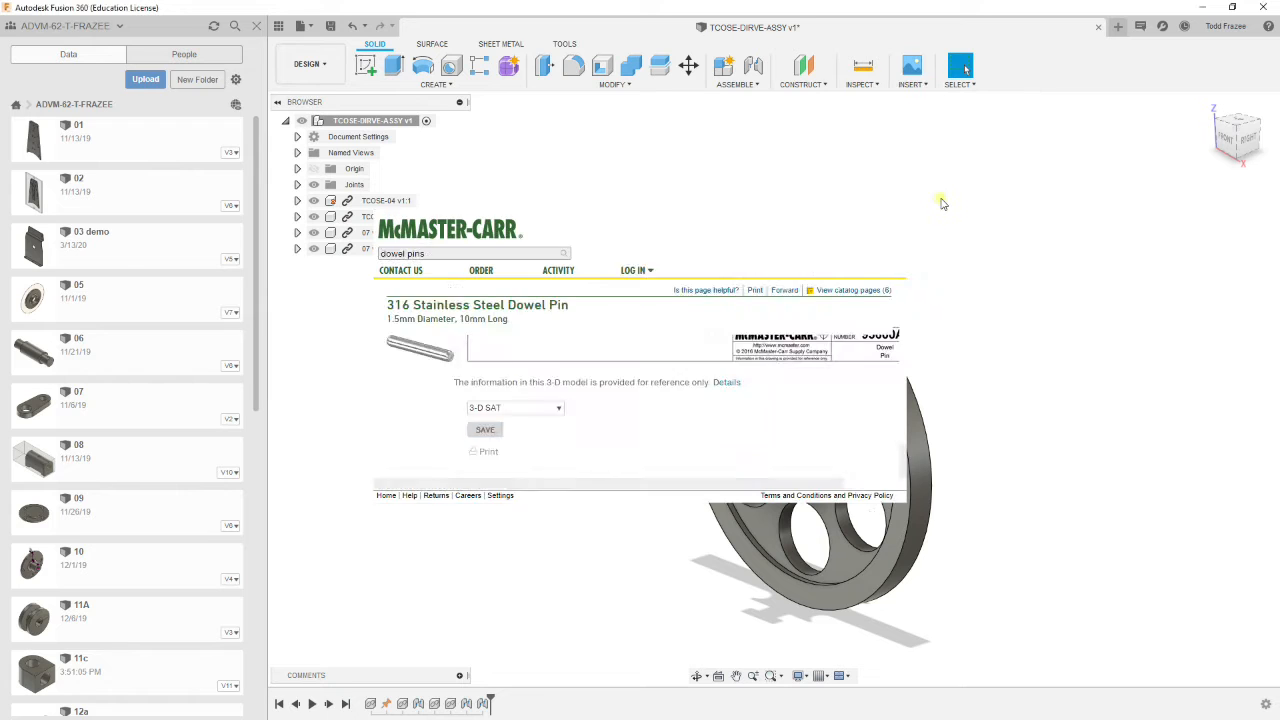
{"action": "left_click", "coordinate": [446, 252]}
{"action": "type", "text": "dow"}
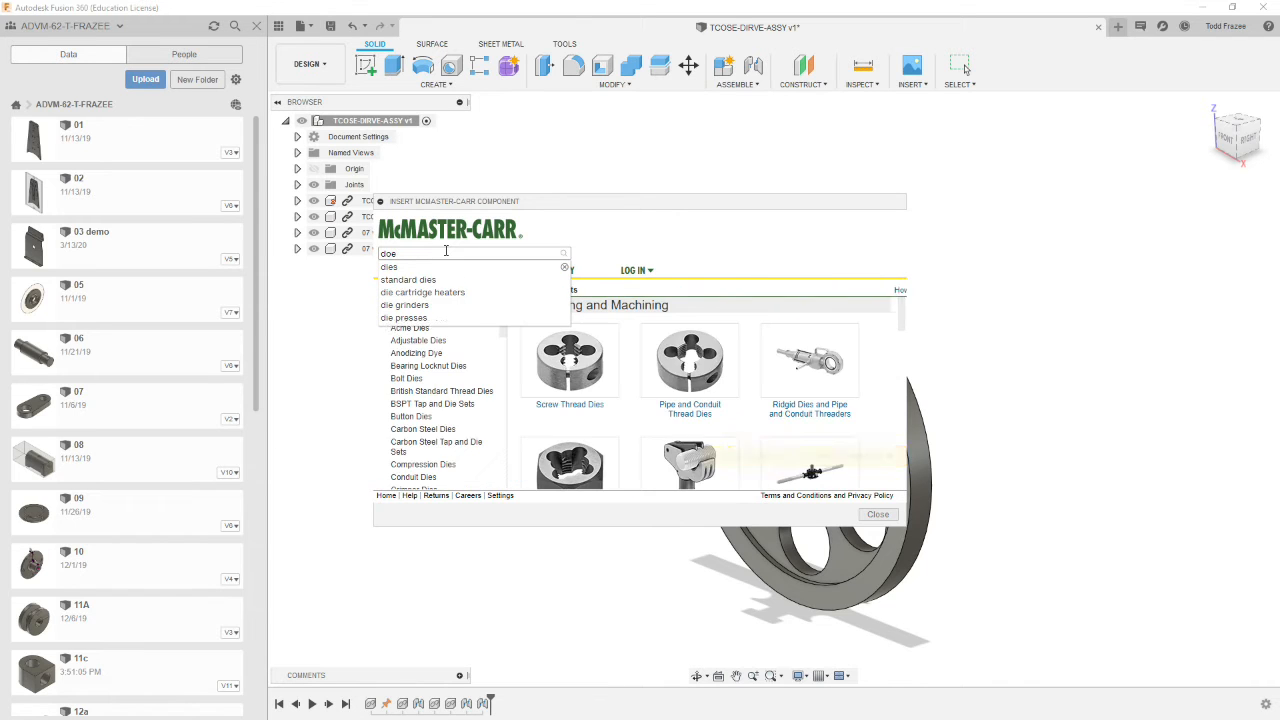
{"action": "type", "text": "el"}
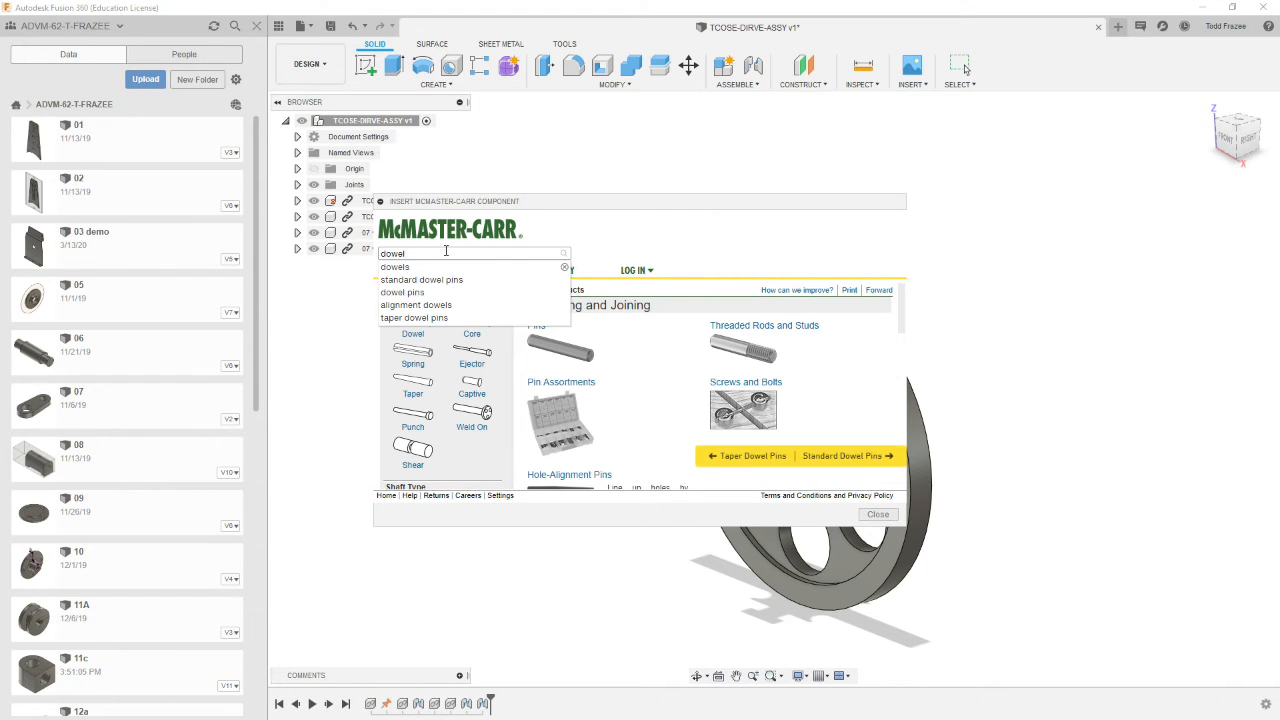
{"action": "type", "text": " pin"}
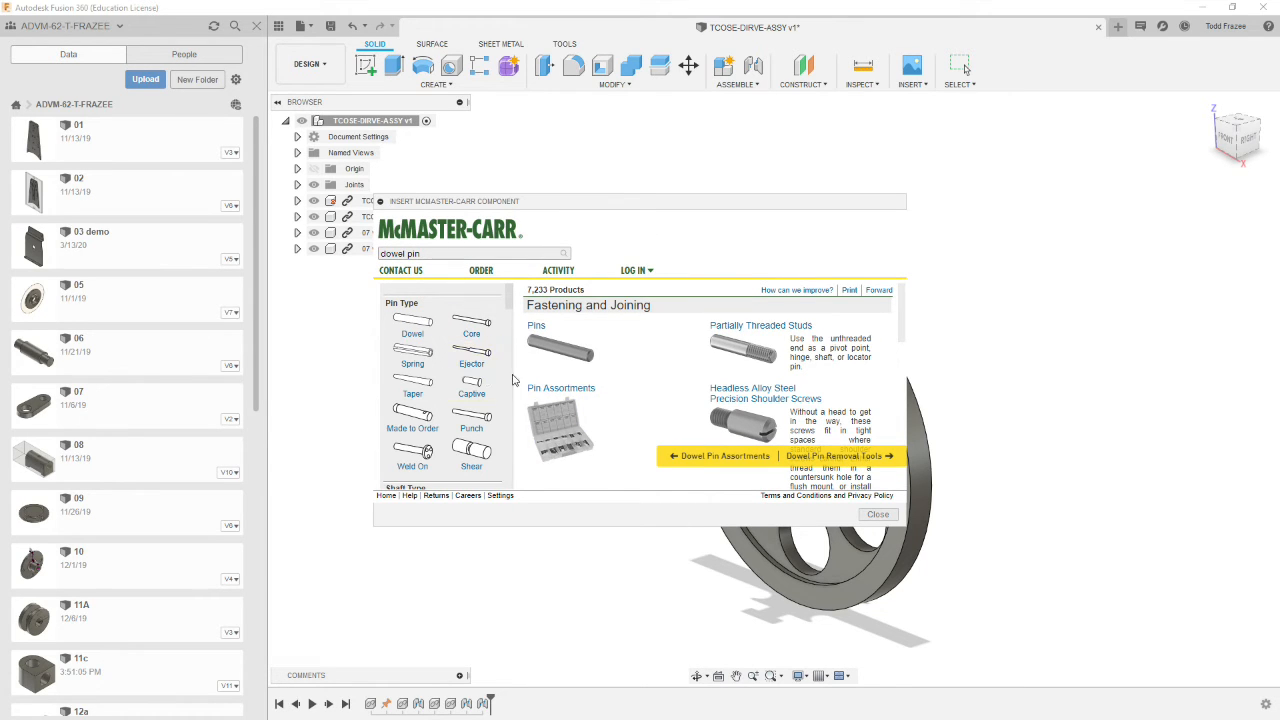
Narrow the pin results to metric dowel pins with a 4.0000mm diameter
{"action": "left_click", "coordinate": [566, 354]}
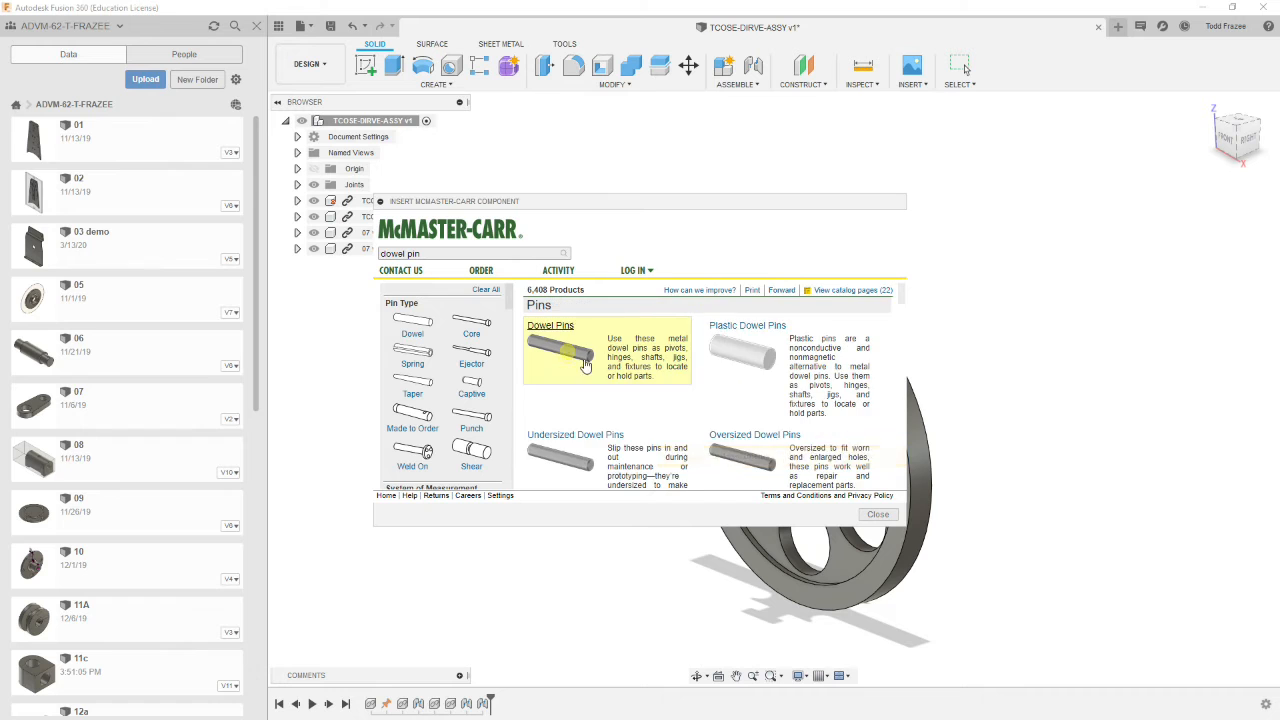
{"action": "left_click", "coordinate": [430, 335]}
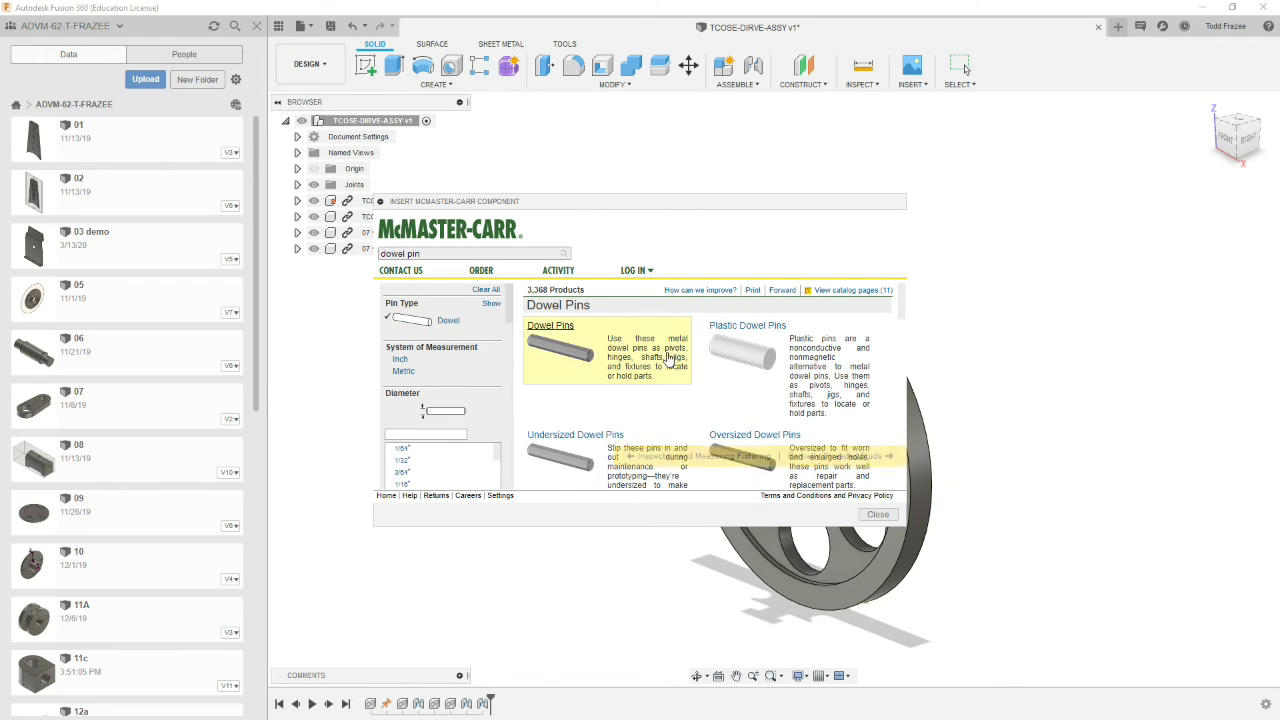
{"action": "left_click", "coordinate": [423, 372]}
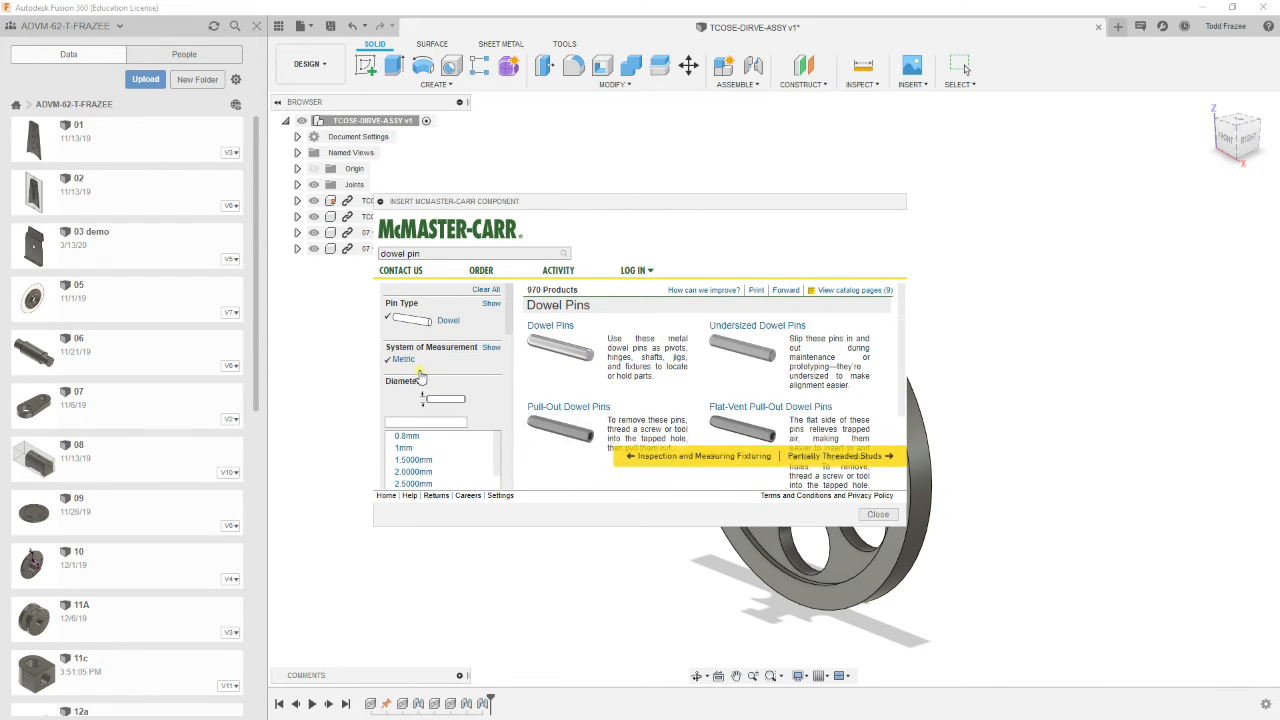
{"action": "scroll", "coordinate": [426, 452], "scroll_direction": "down", "scroll_amount": 3}
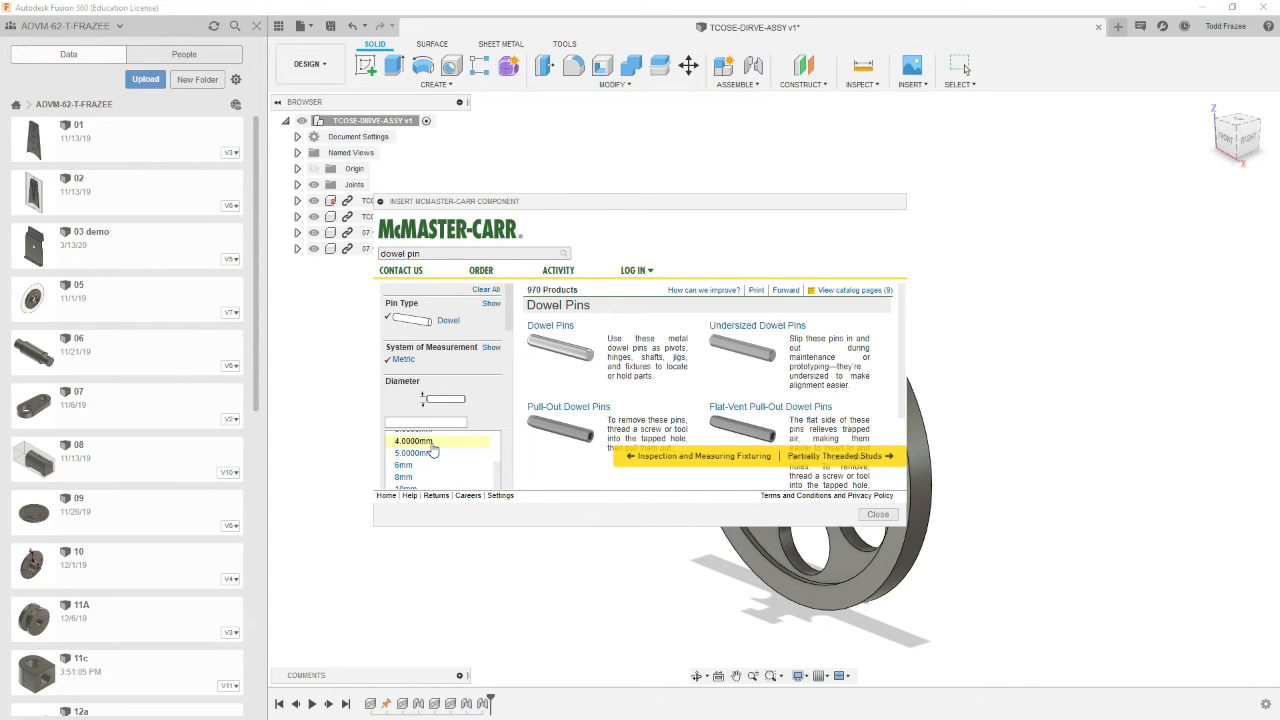
{"action": "left_click", "coordinate": [431, 444]}
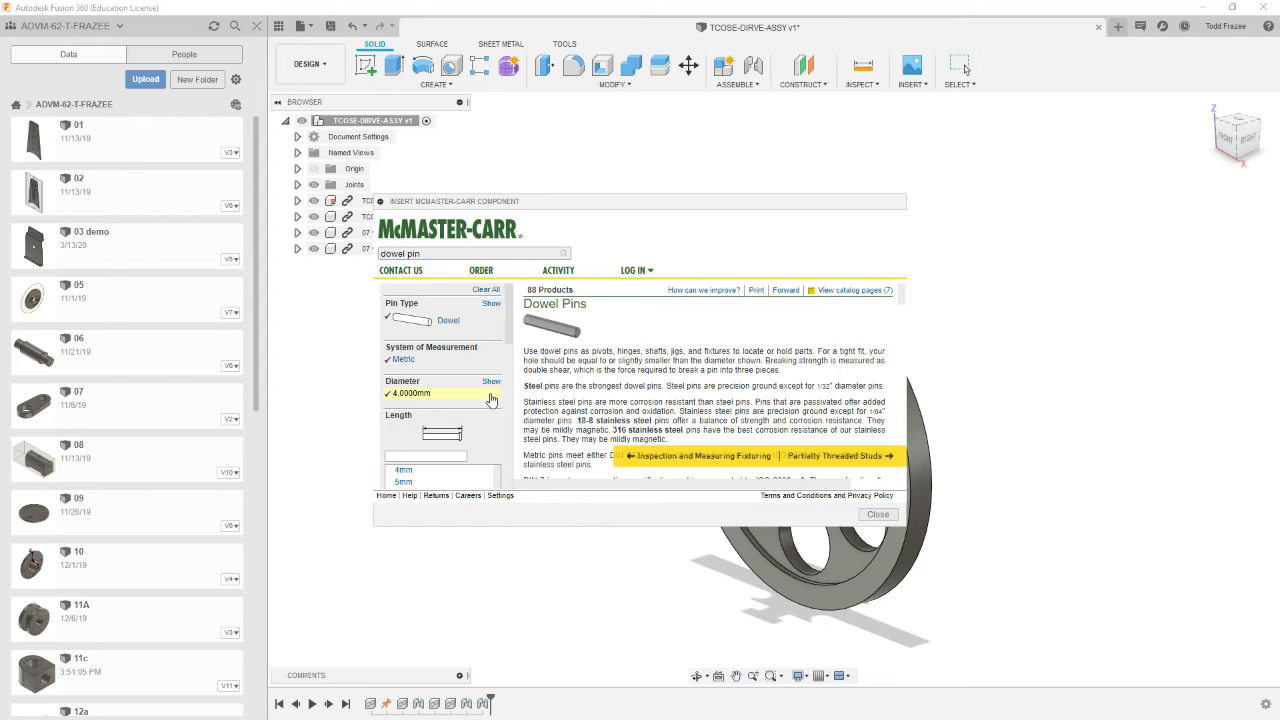
Filter the dowel pins to a plain shaft, 316 stainless steel material and a chamfered end shape
{"action": "scroll", "coordinate": [491, 399], "scroll_direction": "down", "scroll_amount": 3}
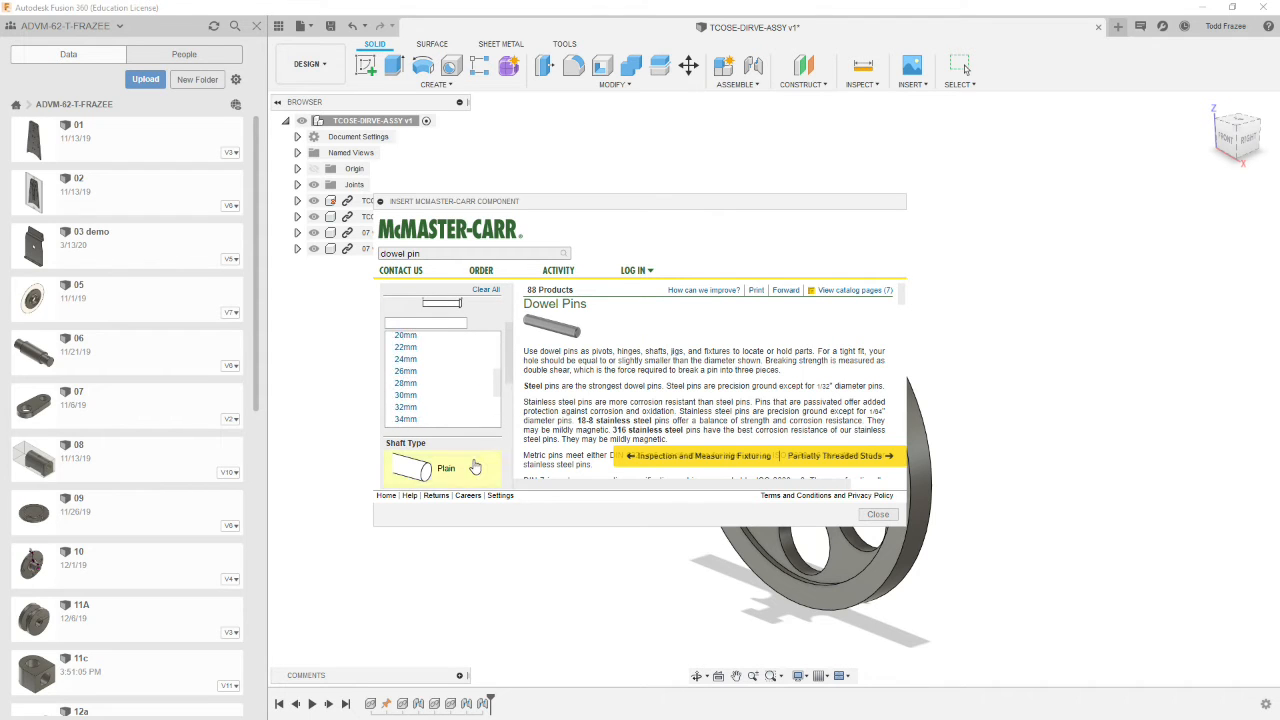
{"action": "scroll", "coordinate": [485, 440], "scroll_direction": "down", "scroll_amount": 2}
{"action": "scroll", "coordinate": [483, 460], "scroll_direction": "down", "scroll_amount": 2}
{"action": "scroll", "coordinate": [432, 390], "scroll_direction": "up", "scroll_amount": 2}
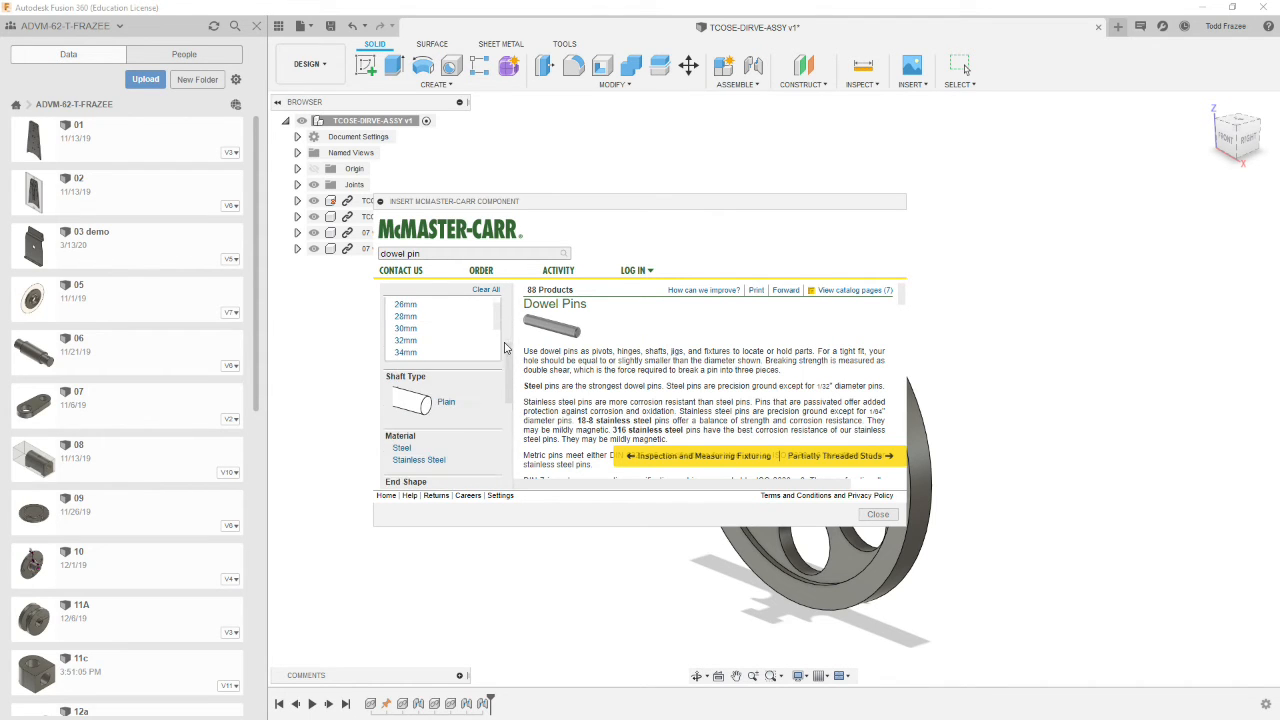
{"action": "left_click", "coordinate": [440, 401]}
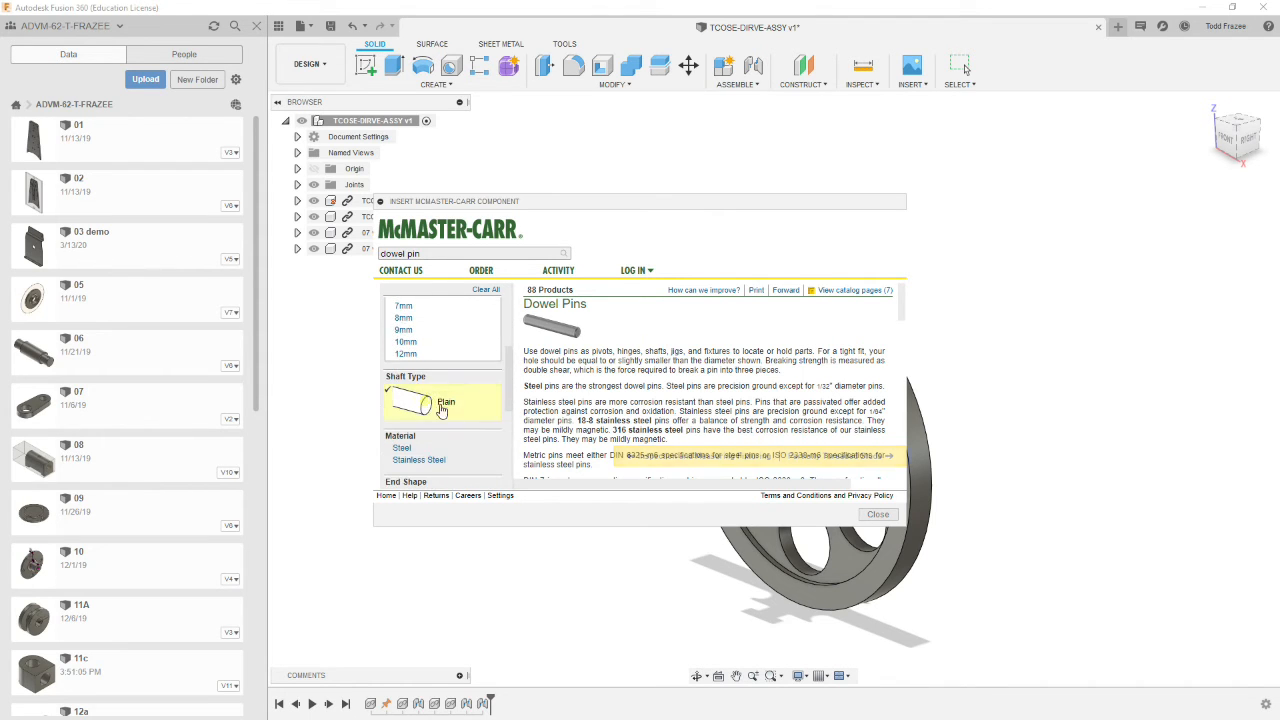
{"action": "left_click", "coordinate": [418, 460]}
{"action": "scroll", "coordinate": [491, 400], "scroll_direction": "down", "scroll_amount": 3}
{"action": "scroll", "coordinate": [494, 398], "scroll_direction": "up", "scroll_amount": 1}
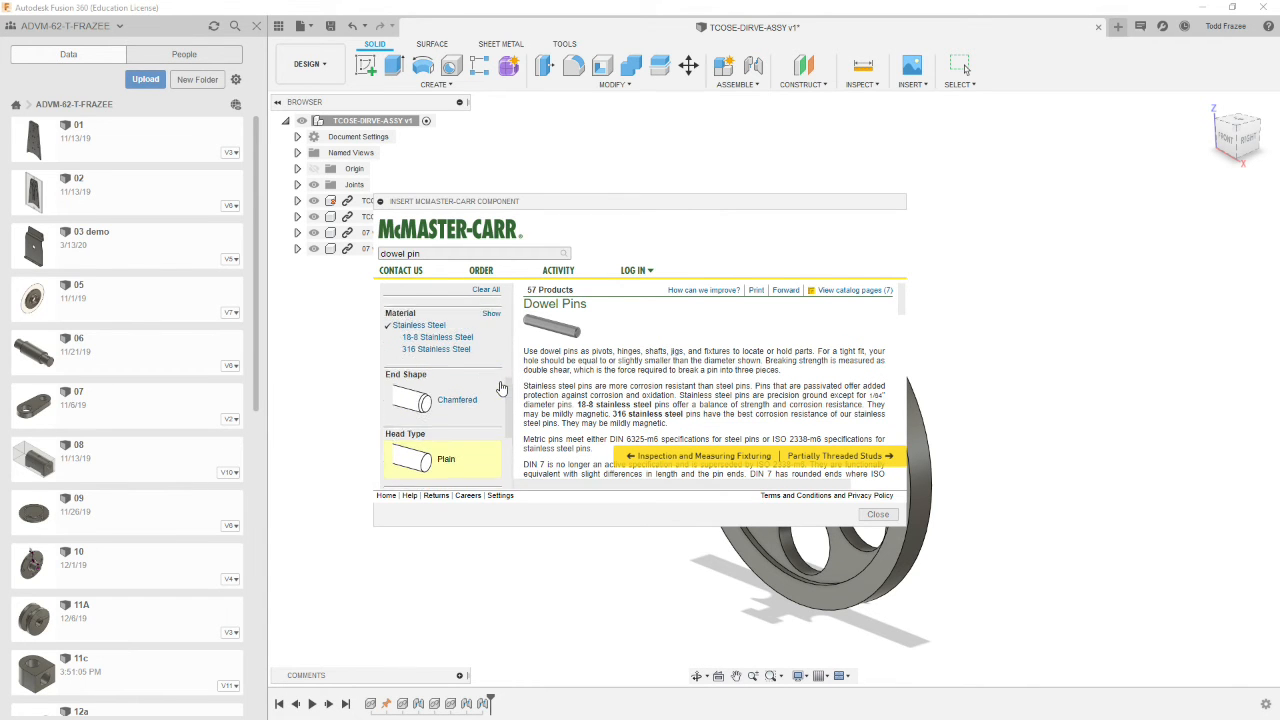
{"action": "left_click", "coordinate": [447, 351]}
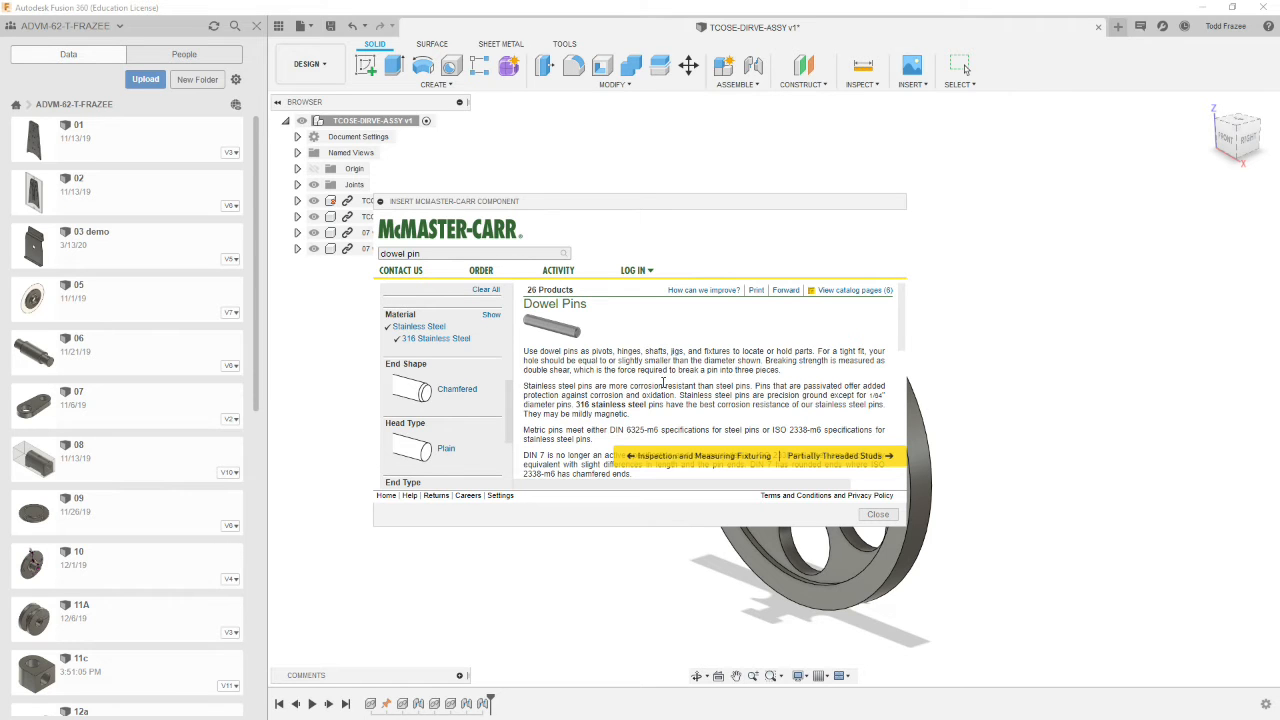
{"action": "left_click", "coordinate": [450, 390]}
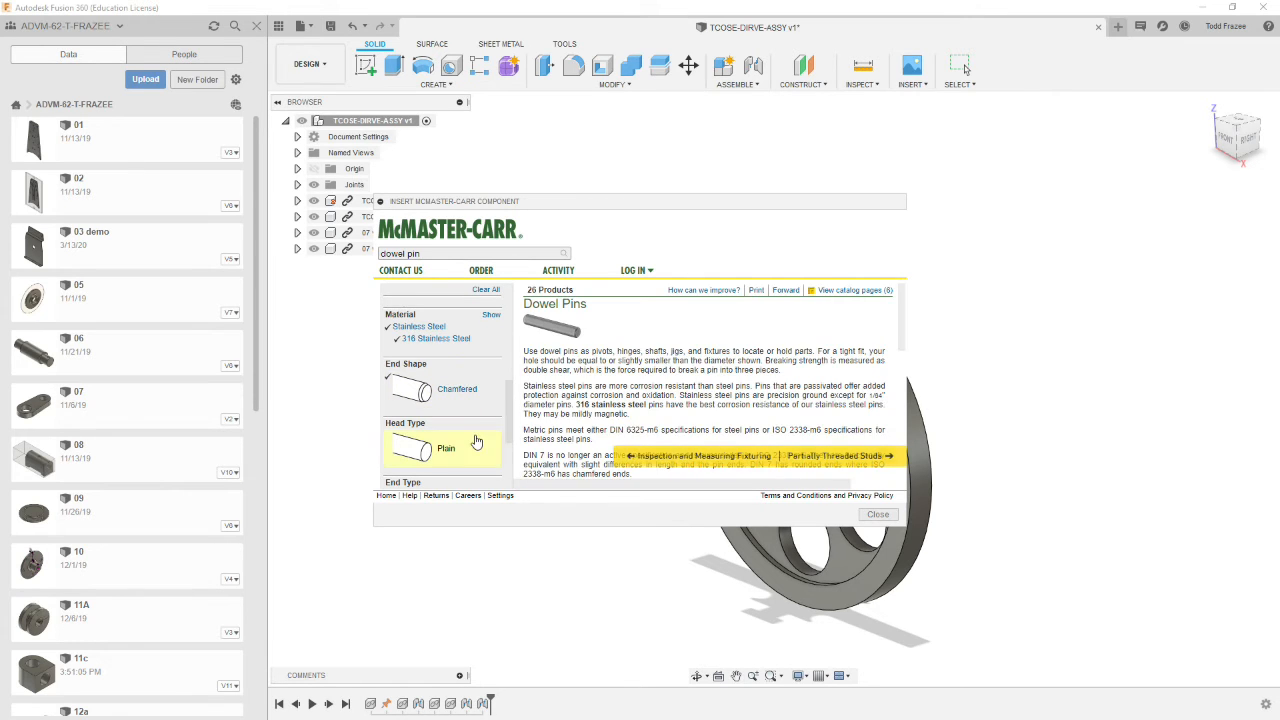
Filter the dowel pins to a plain head type and a plain end type
{"action": "scroll", "coordinate": [479, 422], "scroll_direction": "down", "scroll_amount": 1}
{"action": "scroll", "coordinate": [479, 410], "scroll_direction": "down", "scroll_amount": 2}
{"action": "left_click", "coordinate": [450, 318]}
{"action": "left_click", "coordinate": [447, 403]}
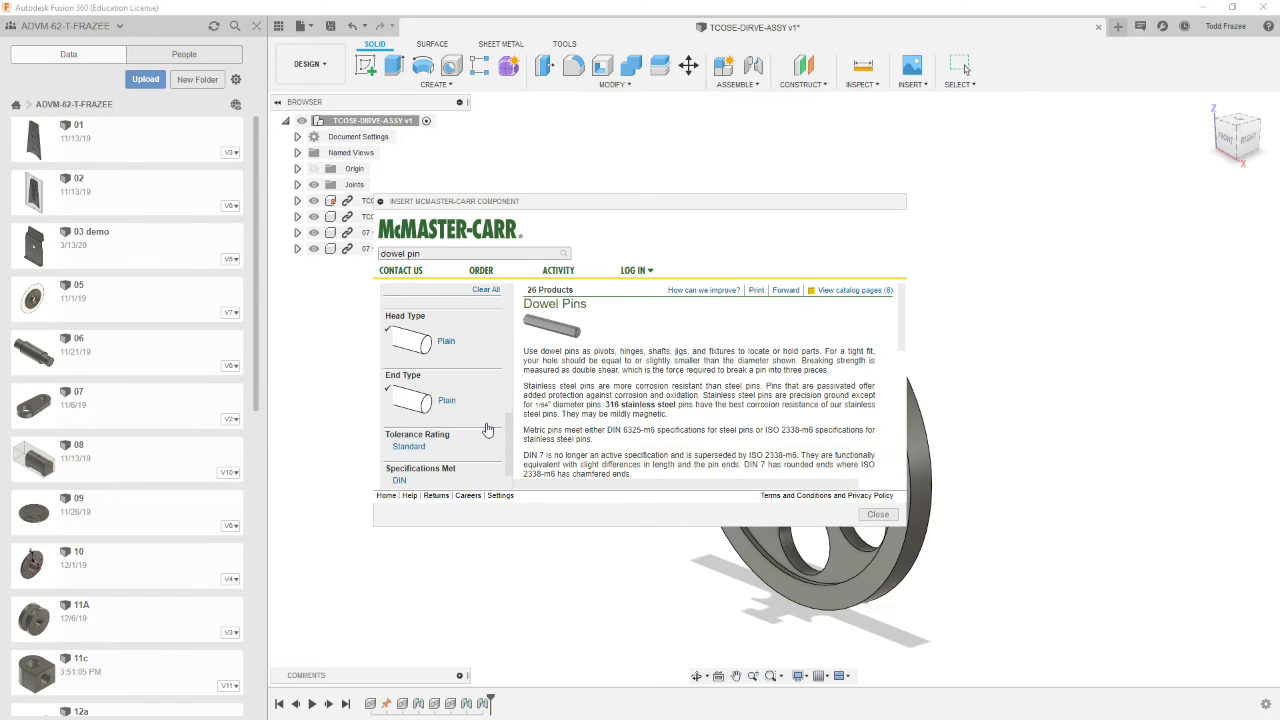
{"action": "scroll", "coordinate": [481, 418], "scroll_direction": "down", "scroll_amount": 1}
{"action": "scroll", "coordinate": [482, 417], "scroll_direction": "down", "scroll_amount": 1}
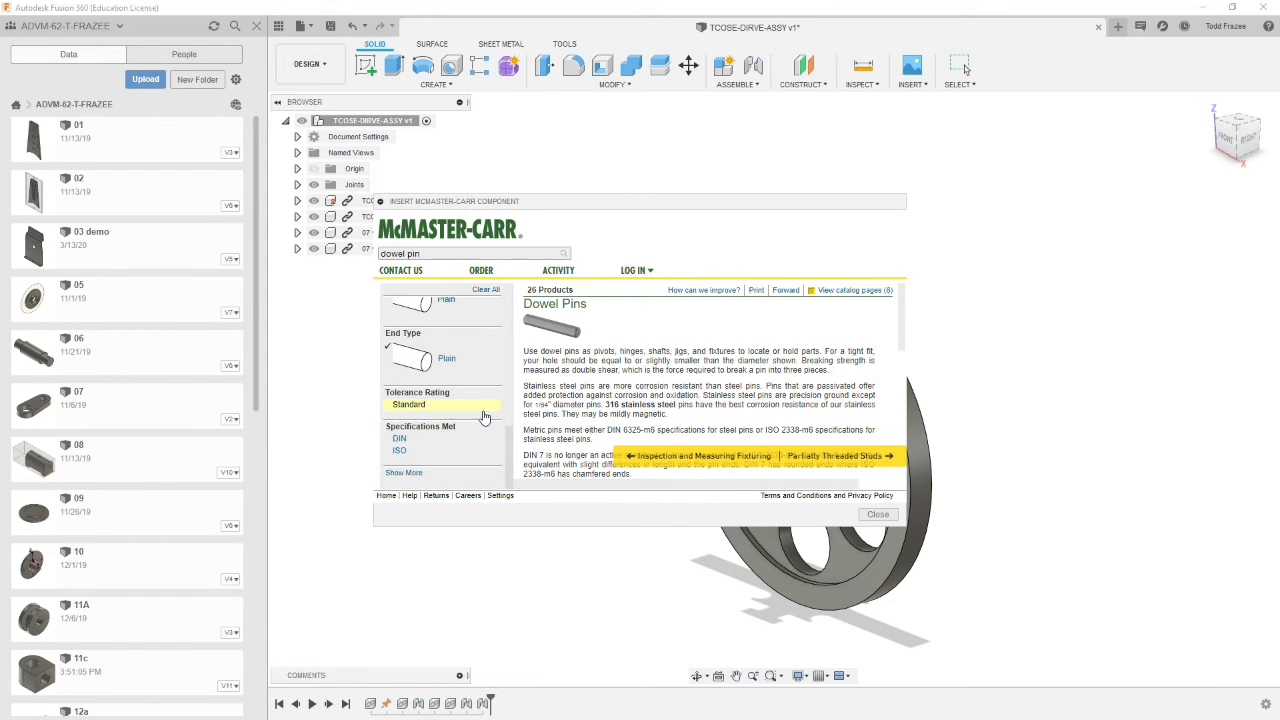
Look for a 9.5 mm dowel pin length, and settle on the 10mm length filter instead
{"action": "scroll", "coordinate": [463, 390], "scroll_direction": "up", "scroll_amount": 5}
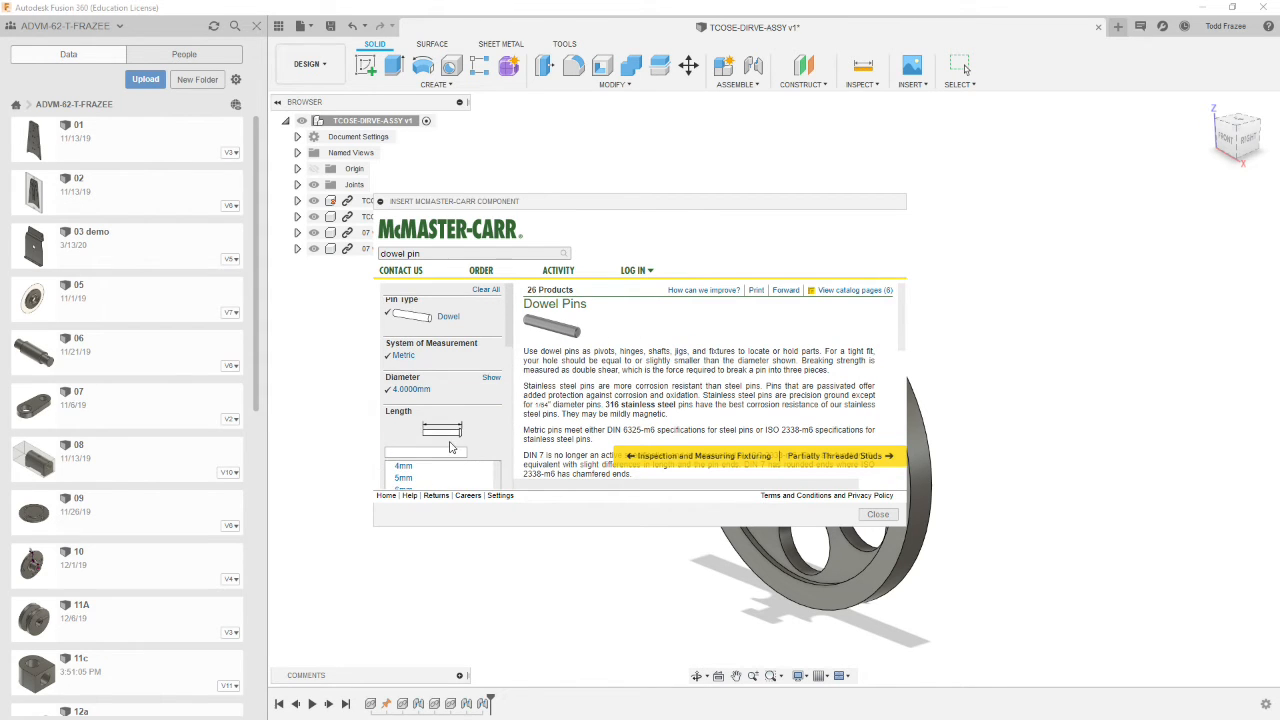
{"action": "scroll", "coordinate": [423, 447], "scroll_direction": "down", "scroll_amount": 3}
{"action": "left_click", "coordinate": [410, 388]}
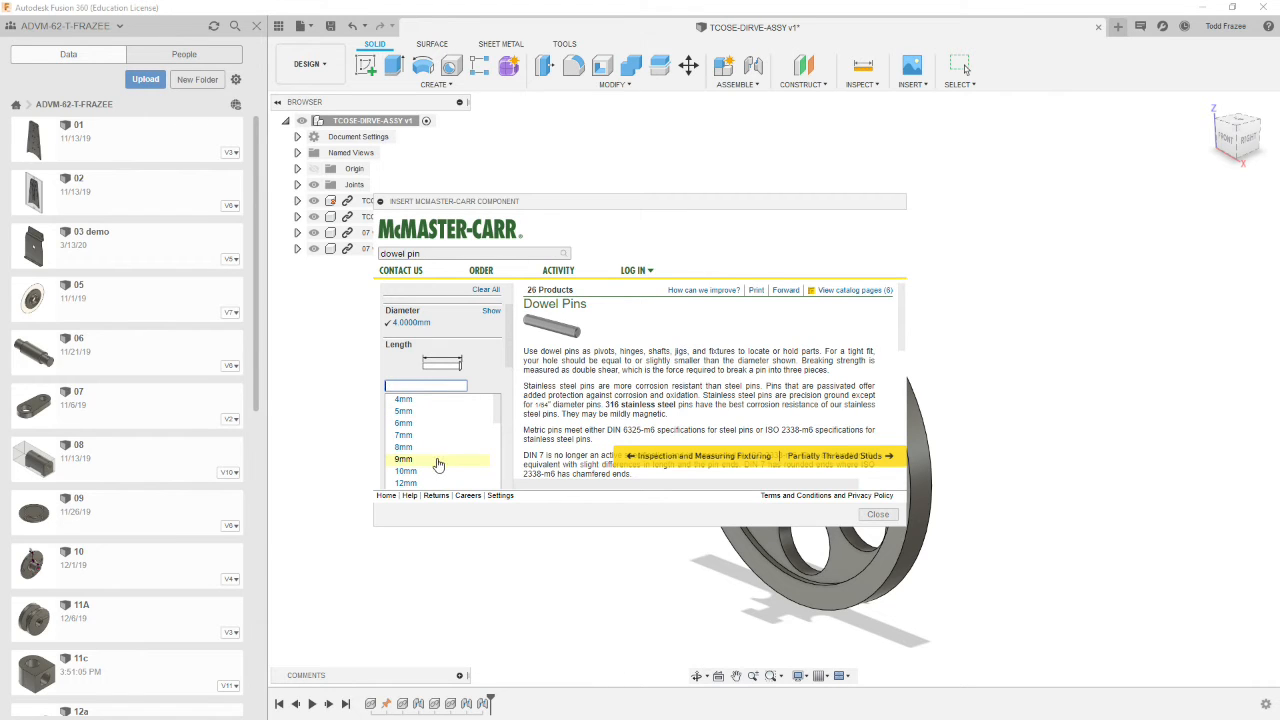
{"action": "left_click", "coordinate": [435, 385]}
{"action": "type", "text": "9.5"}
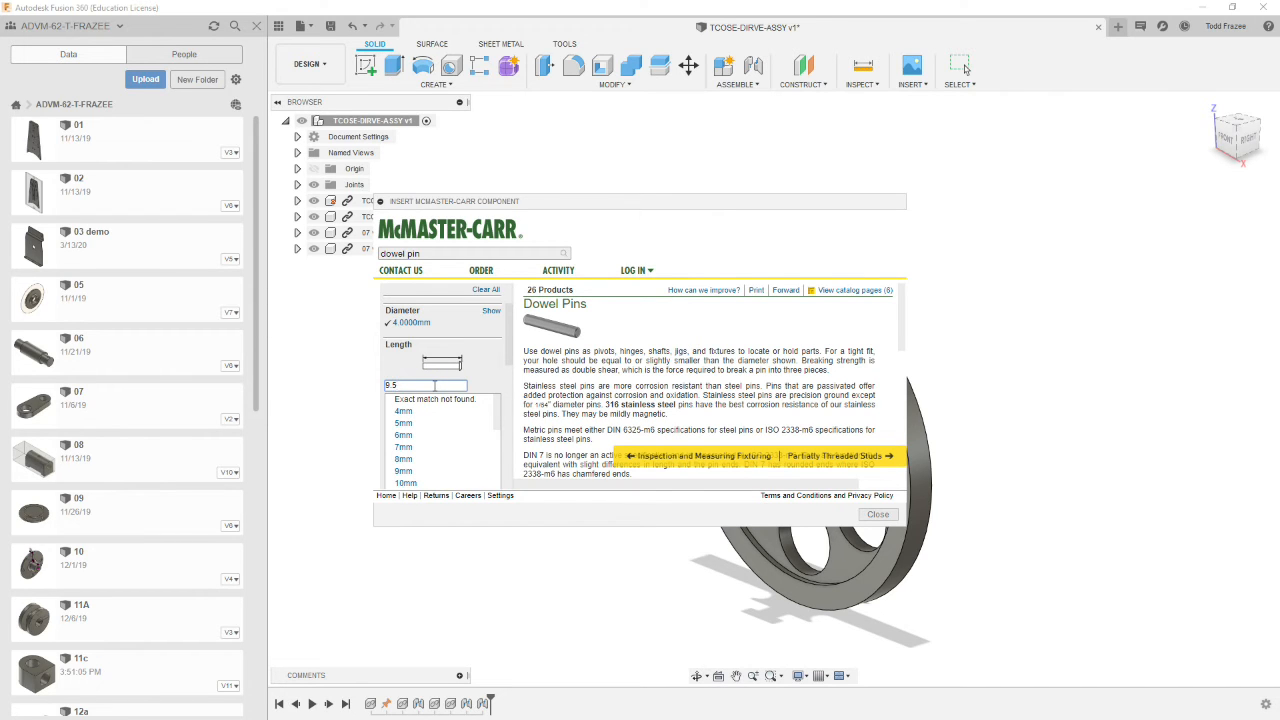
{"action": "left_click", "coordinate": [424, 482]}
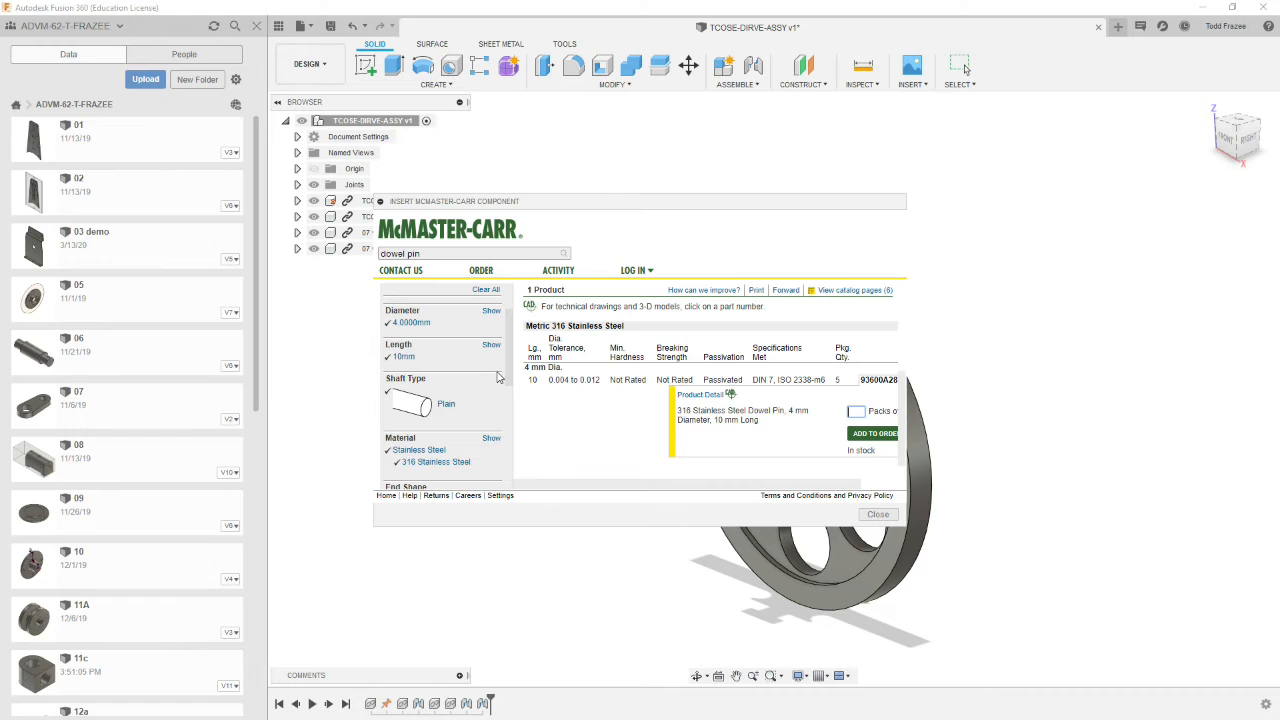
Open the details of the 4 mm diameter, 10 mm long 316 stainless steel dowel pin and insert its 3-D SAT model
{"action": "left_click", "coordinate": [697, 395]}
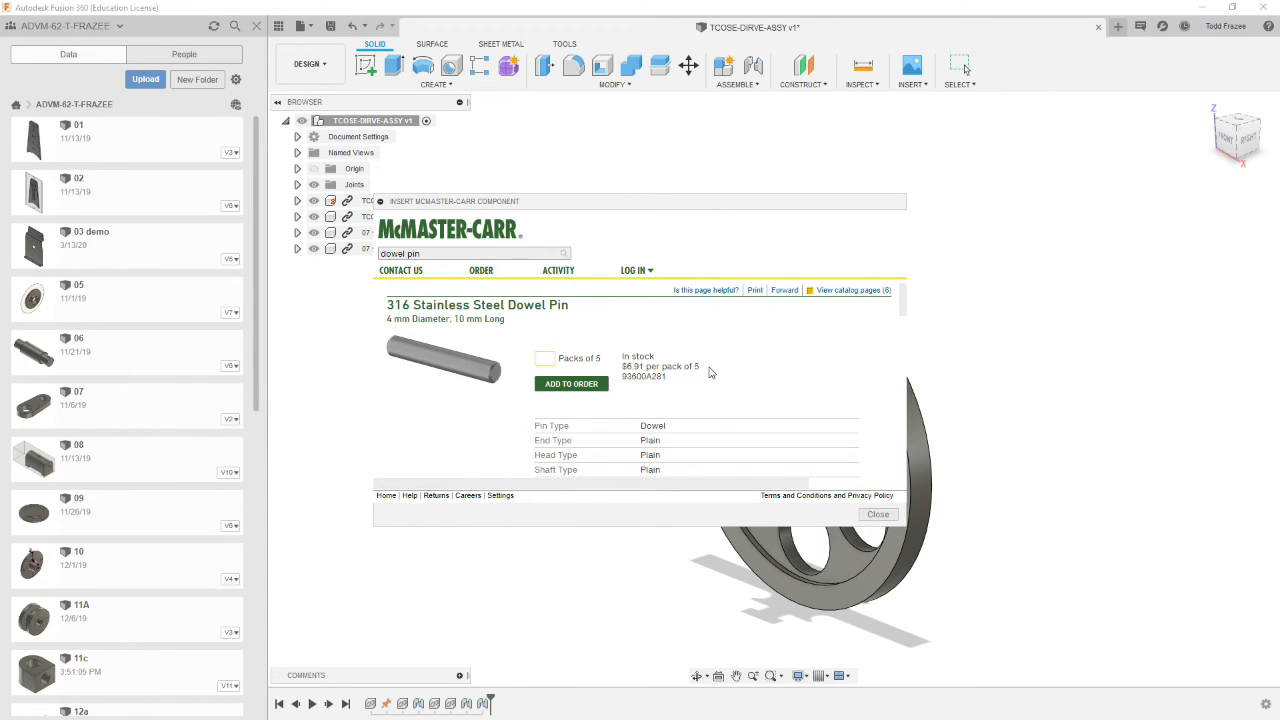
{"action": "scroll", "coordinate": [709, 372], "scroll_direction": "down", "scroll_amount": 10}
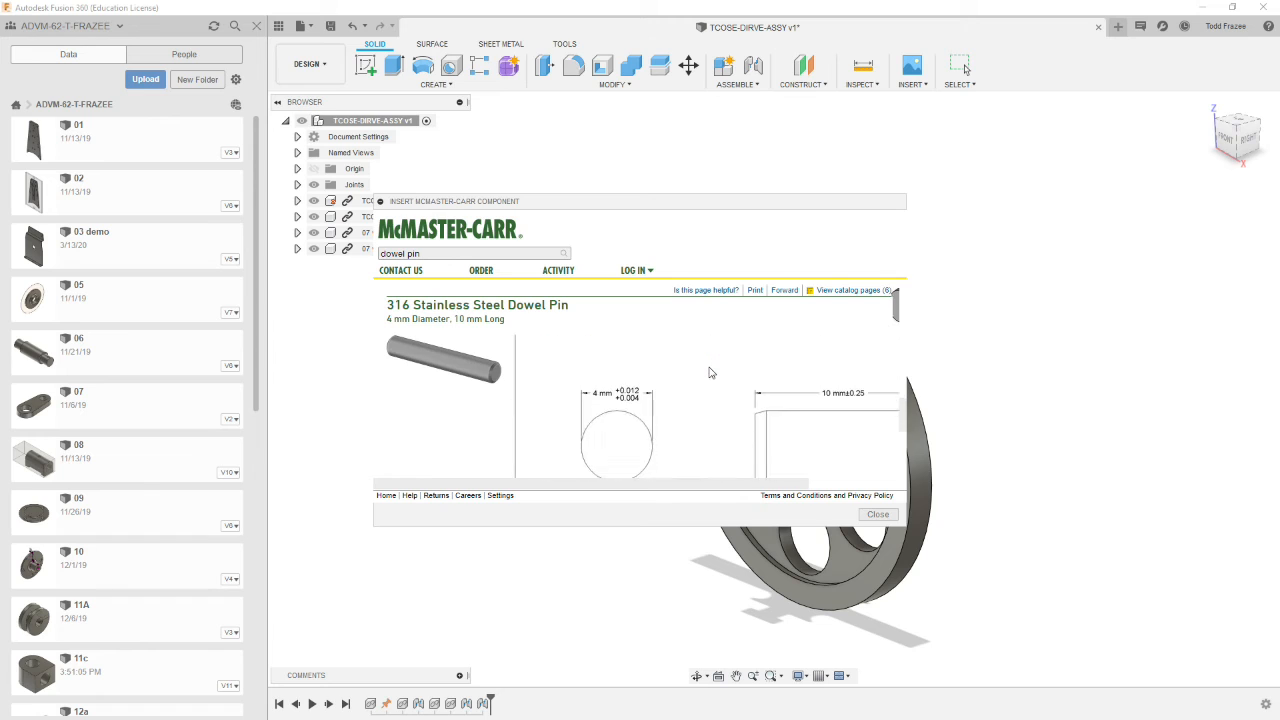
{"action": "scroll", "coordinate": [709, 372], "scroll_direction": "down", "scroll_amount": 2}
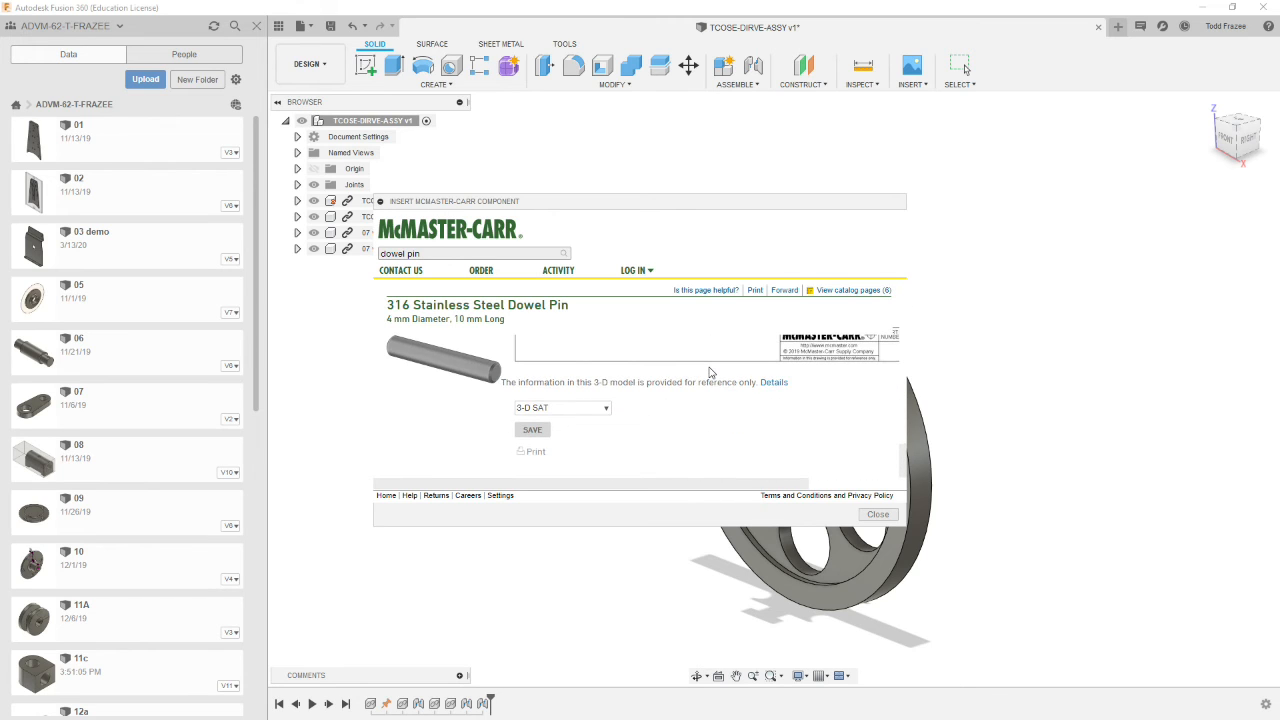
{"action": "left_click", "coordinate": [607, 409]}
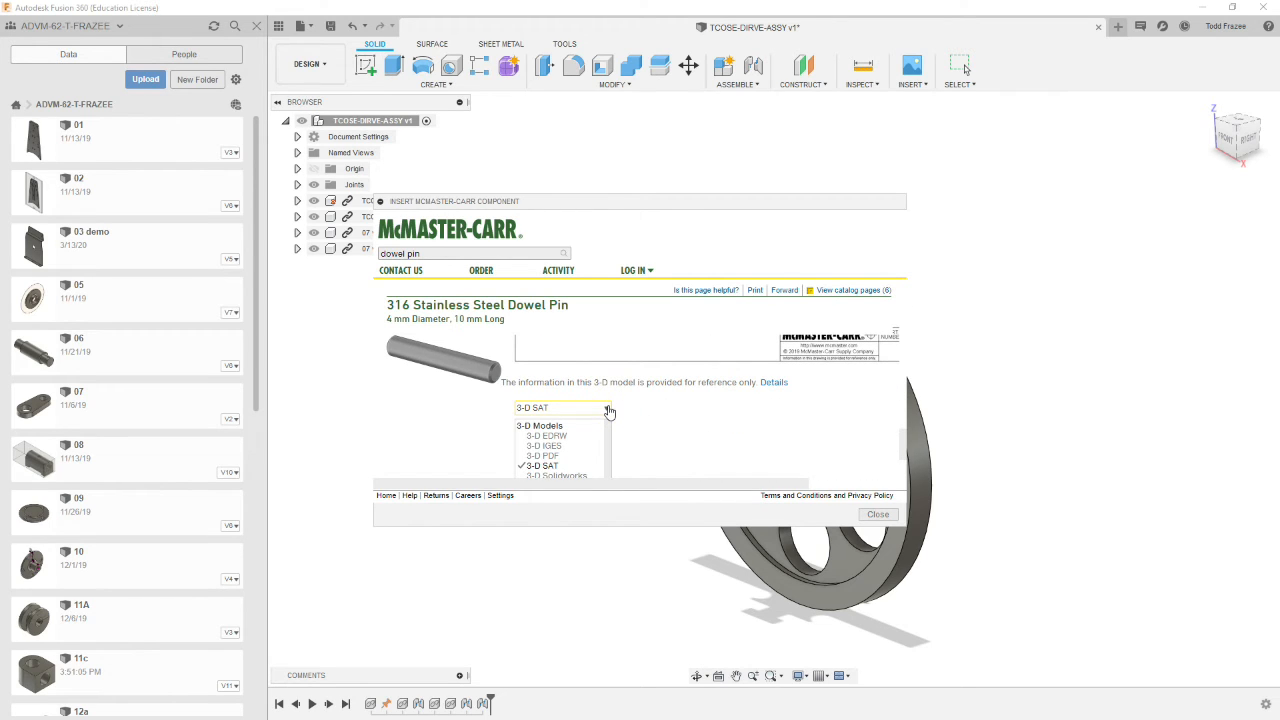
{"action": "left_click", "coordinate": [608, 409]}
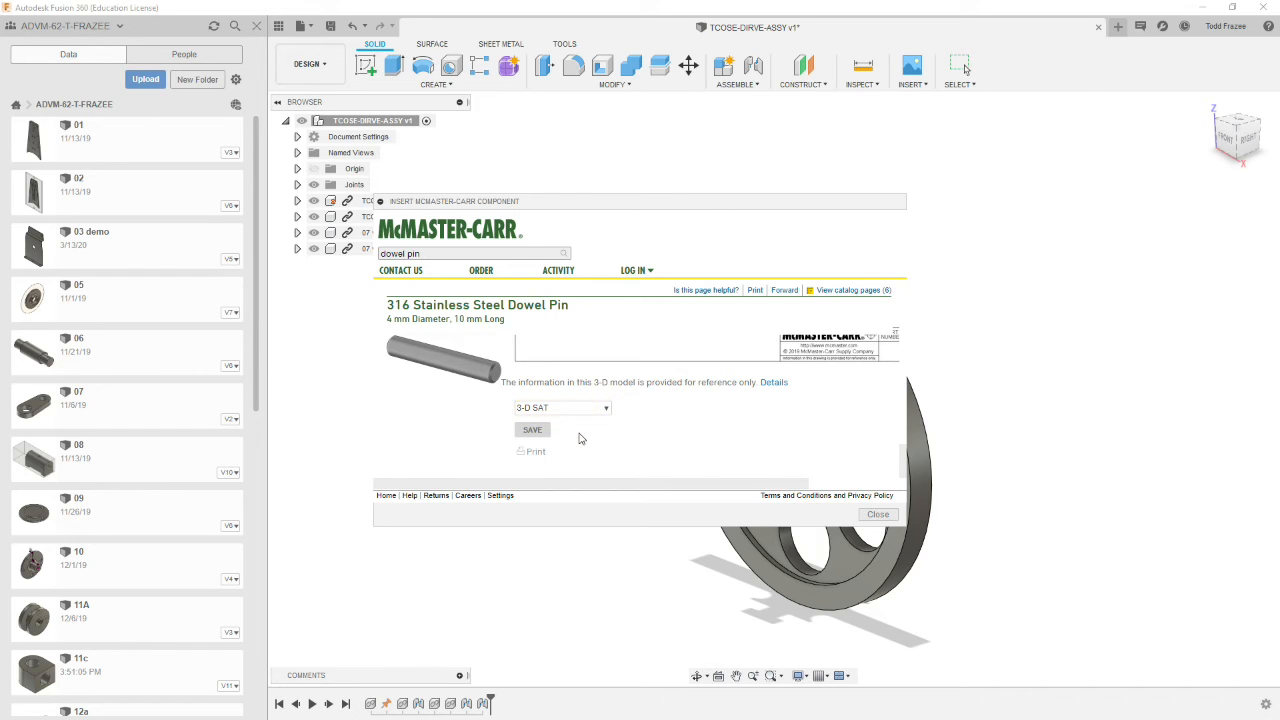
{"action": "left_click", "coordinate": [532, 430]}
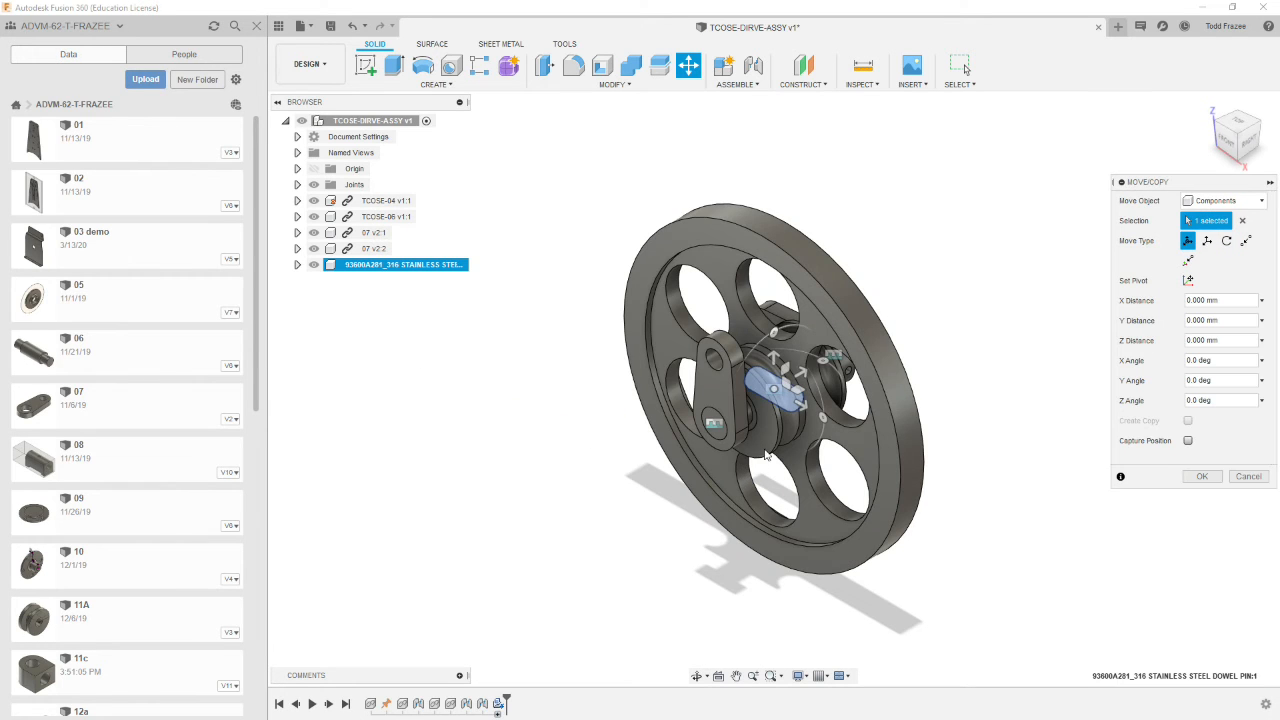
Move the inserted dowel pin about -36 mm in X, -37 mm in Y and -1 mm in Z, and rotate it 90 degrees about Z
{"action": "left_click_drag", "start_coordinate": [774, 388], "coordinate": [495, 490]}
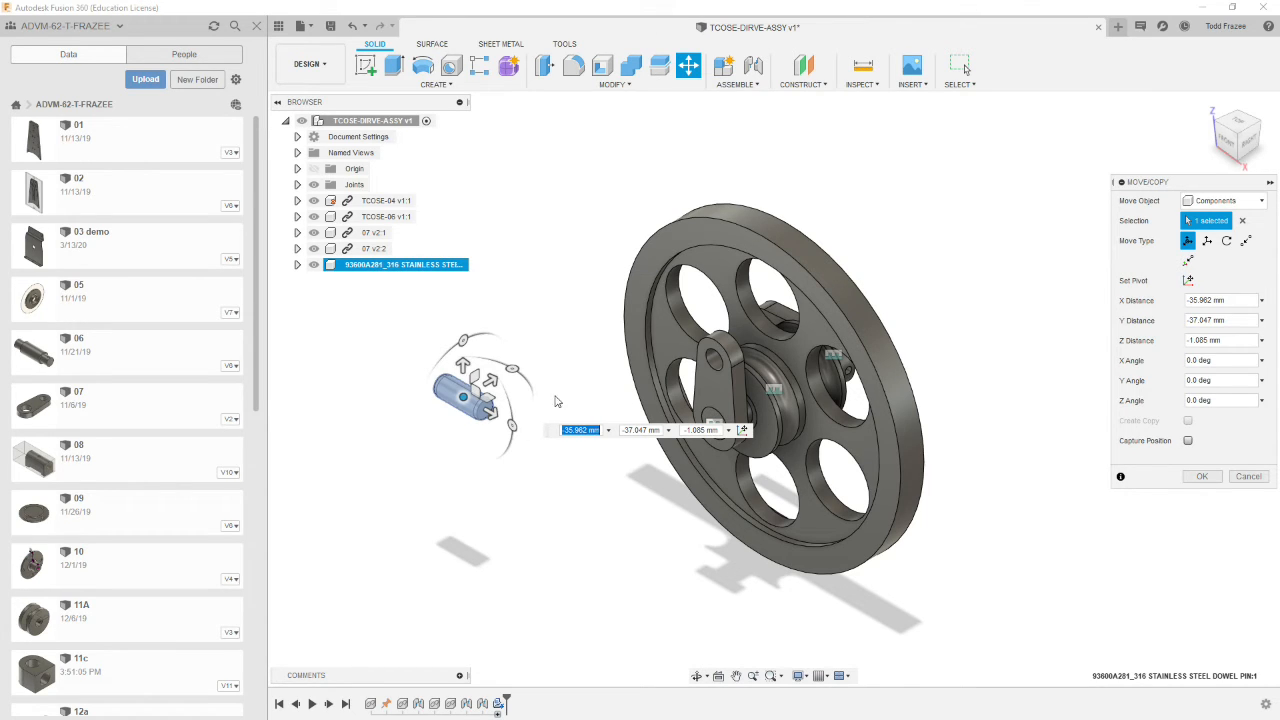
{"action": "left_click_drag", "start_coordinate": [515, 370], "coordinate": [380, 347]}
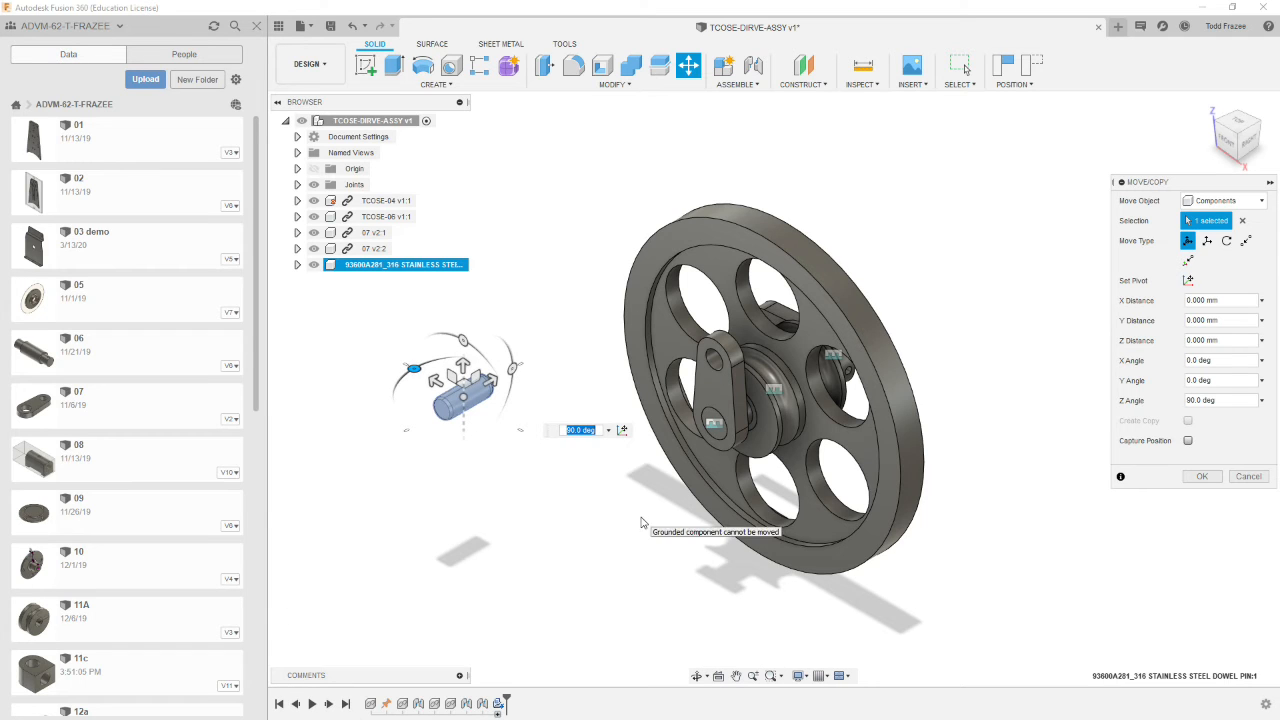
{"action": "left_click", "coordinate": [1201, 476]}
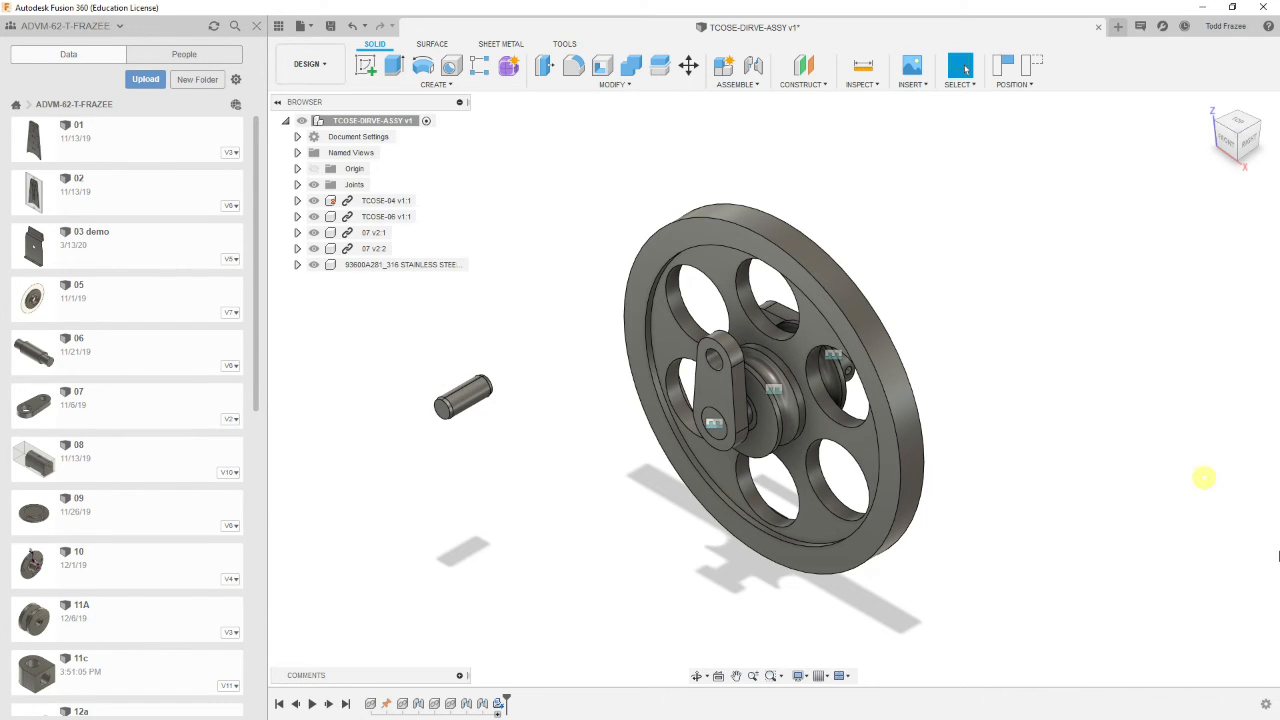
Copy and paste the dowel pin, capturing its current position, and move the copy behind the wheel, about 118 mm in X and -25 mm in Z
{"action": "right_click", "coordinate": [361, 268]}
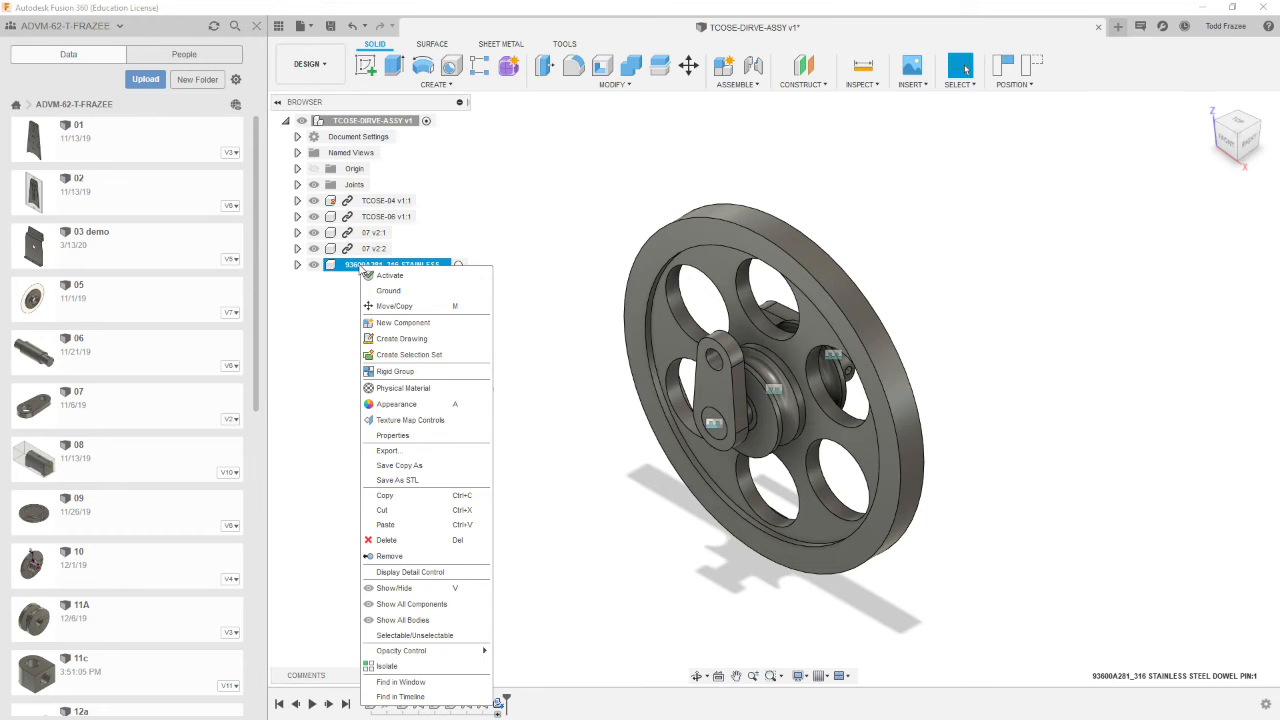
{"action": "left_click", "coordinate": [420, 495]}
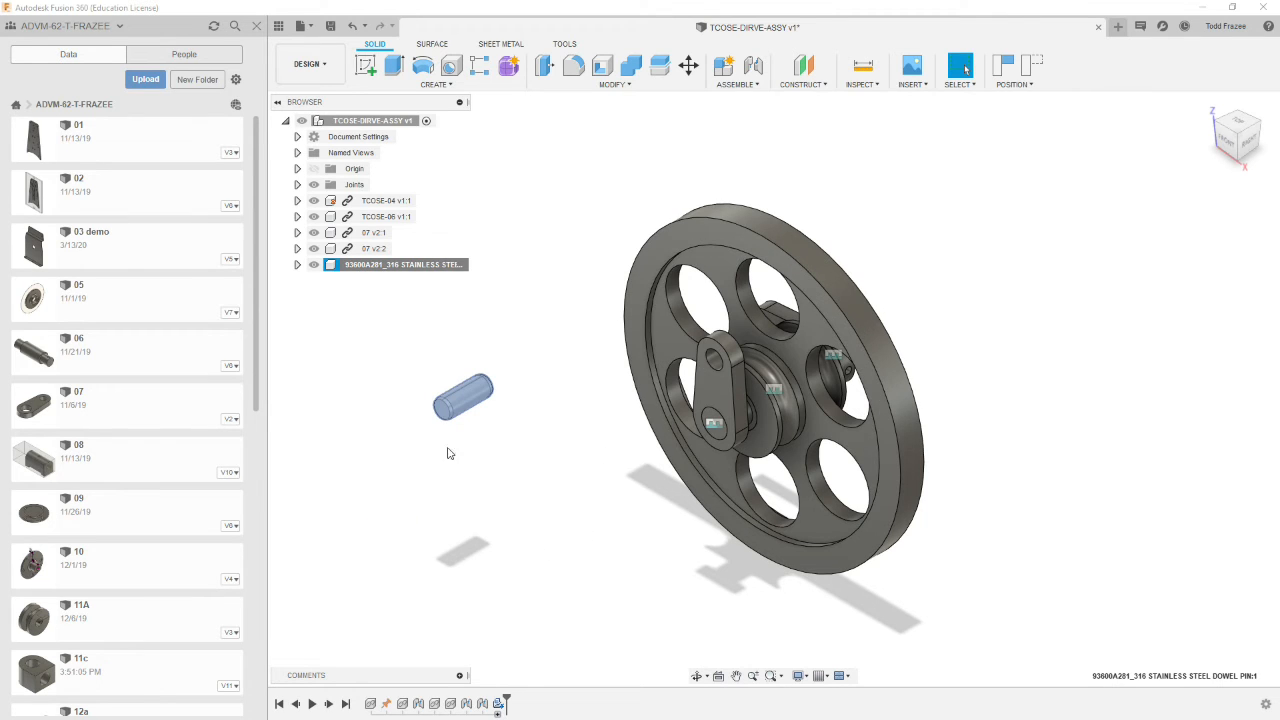
{"action": "right_click", "coordinate": [517, 183]}
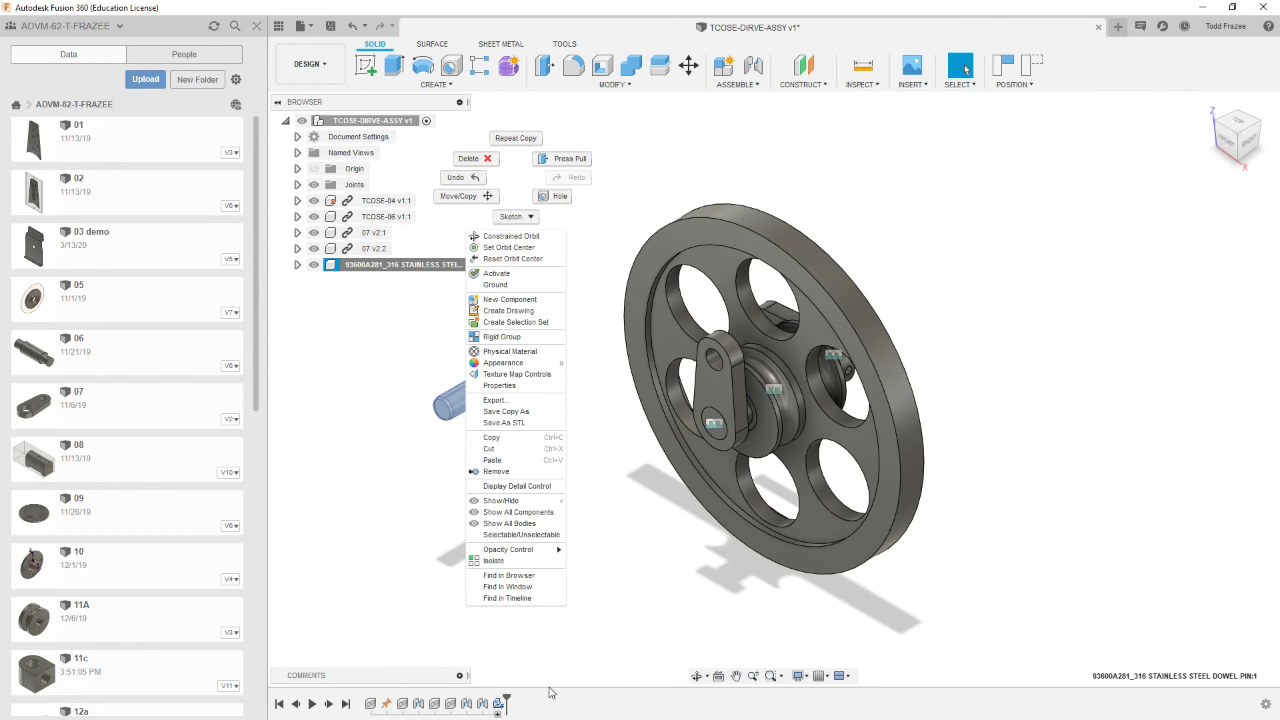
{"action": "left_click", "coordinate": [498, 455]}
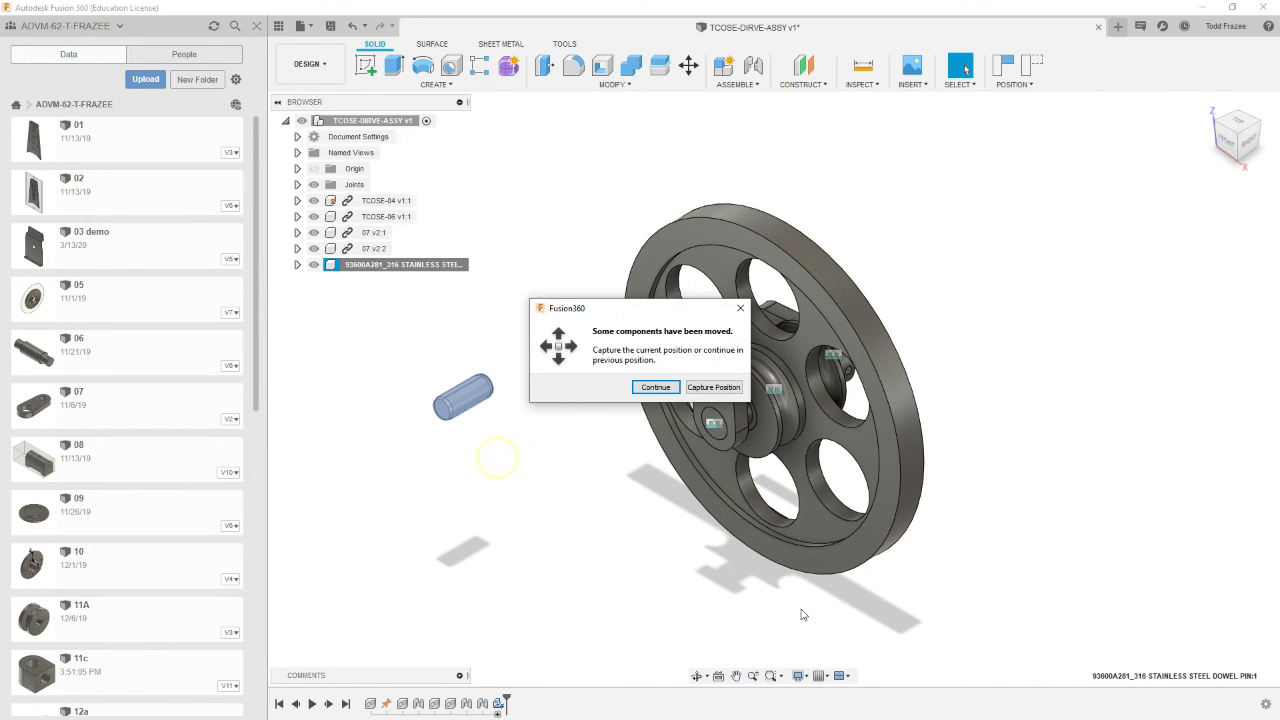
{"action": "left_click", "coordinate": [713, 388]}
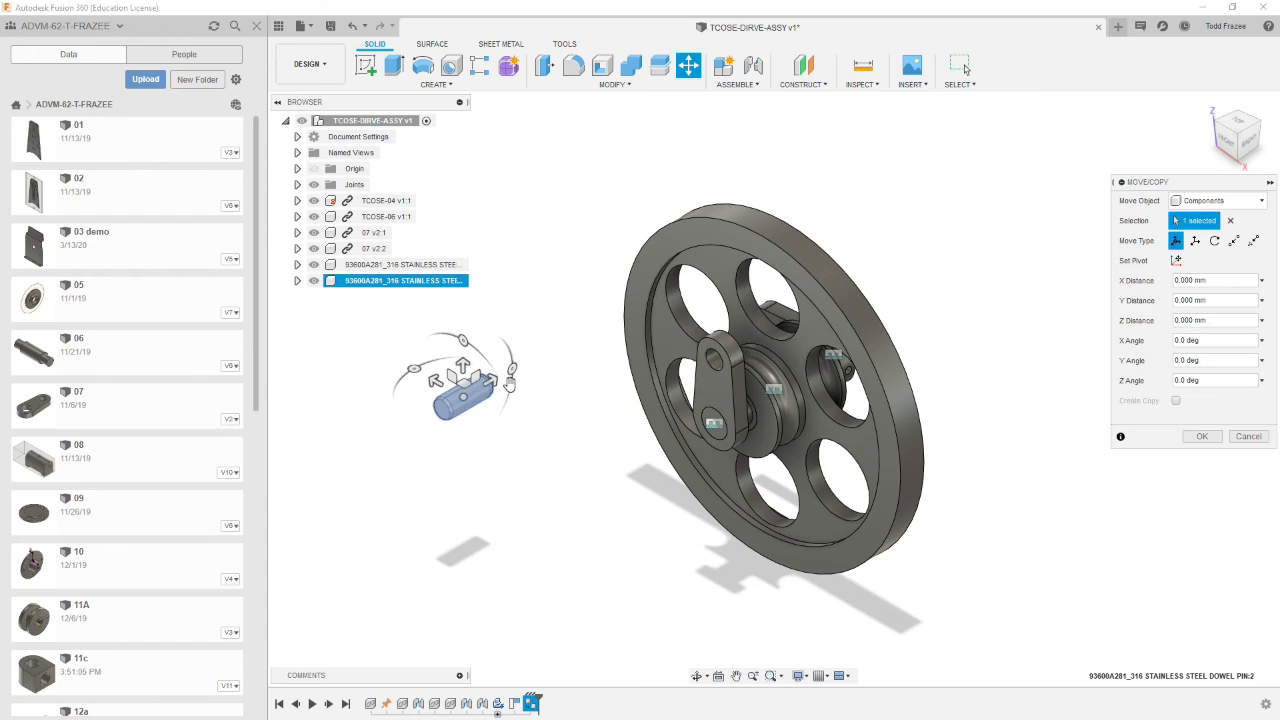
{"action": "left_click_drag", "start_coordinate": [474, 378], "coordinate": [977, 207]}
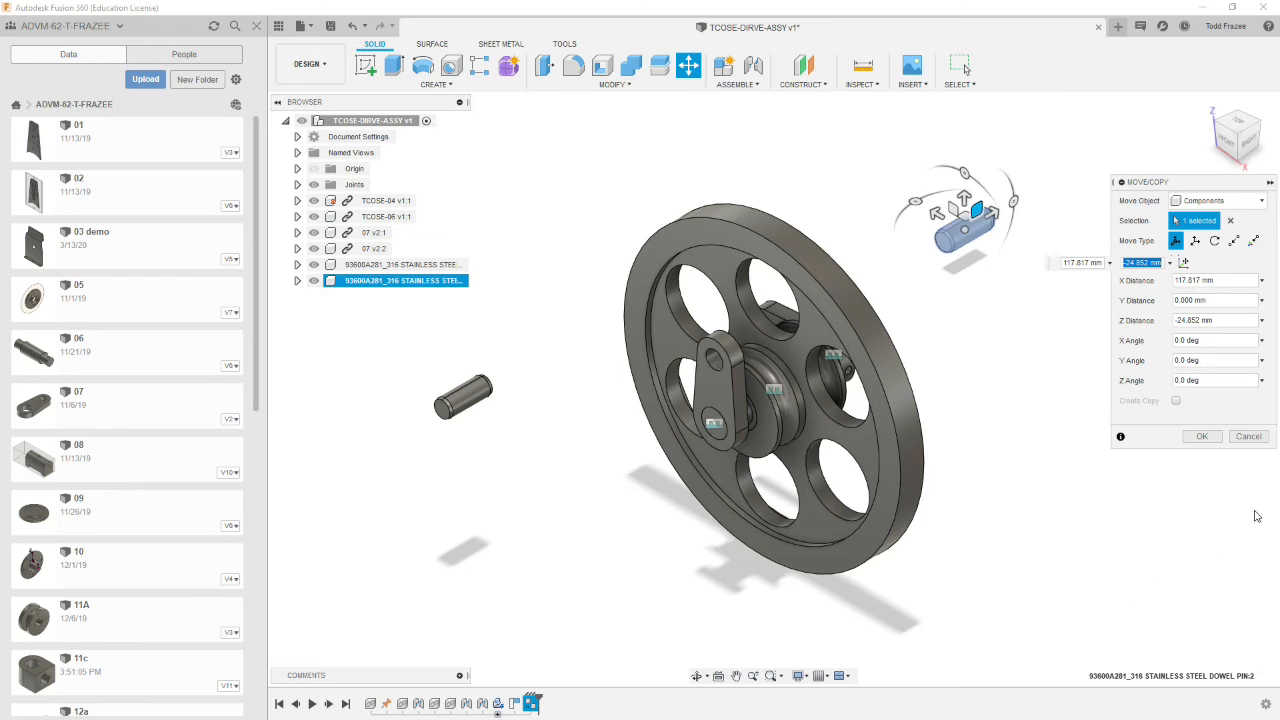
{"action": "left_click", "coordinate": [1204, 436]}
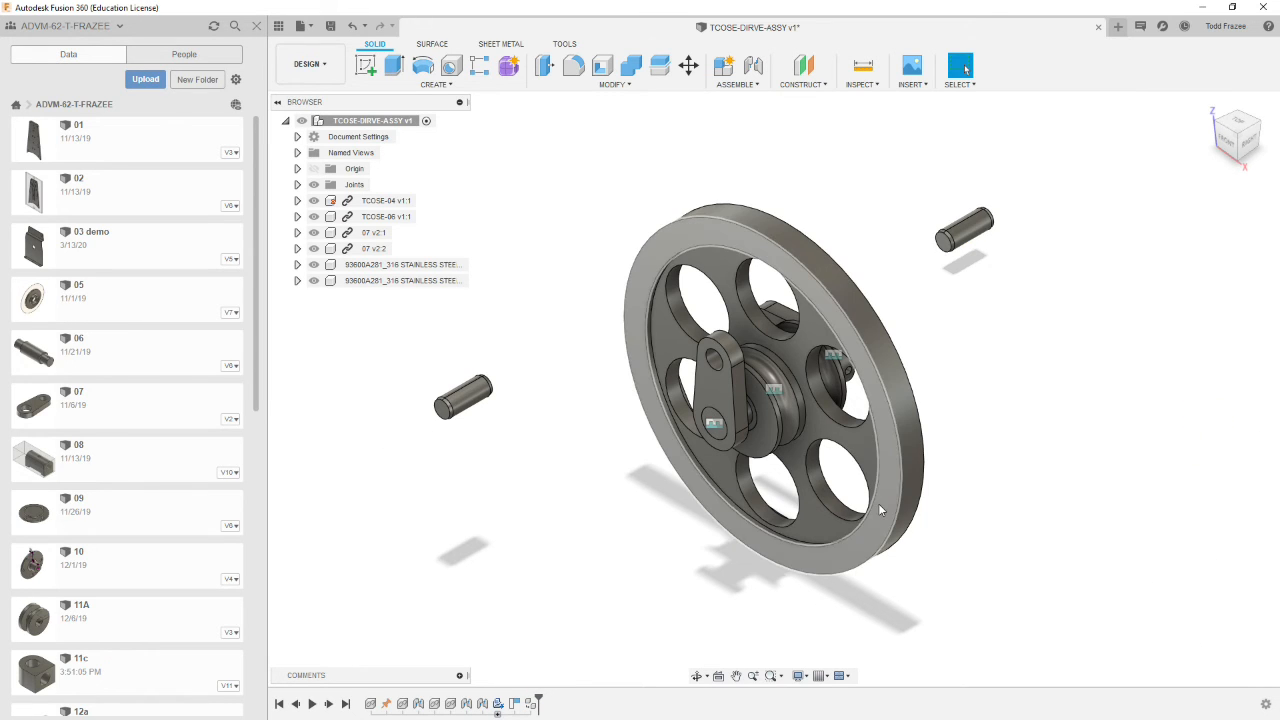
Joint the first dowel pin's end center to the wheel-side opening of the front 07 link's smaller hole at 90 degrees with zero offsets
{"action": "left_click", "coordinate": [753, 65]}
{"action": "middle_click_drag", "start_coordinate": [558, 288], "coordinate": [457, 297], "text": "shift"}
{"action": "scroll", "coordinate": [537, 229], "scroll_direction": "up", "scroll_amount": 3}
{"action": "scroll", "coordinate": [556, 245], "scroll_direction": "up", "scroll_amount": 3}
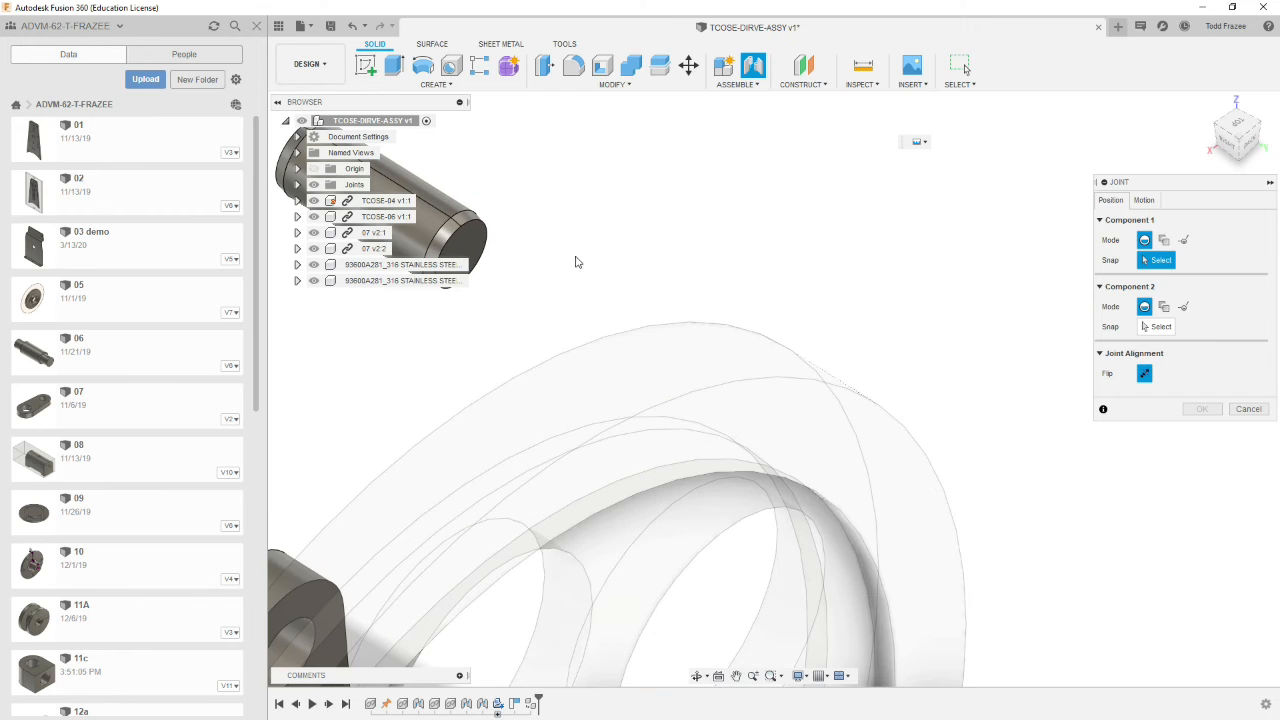
{"action": "scroll", "coordinate": [498, 300], "scroll_direction": "down", "scroll_amount": 5}
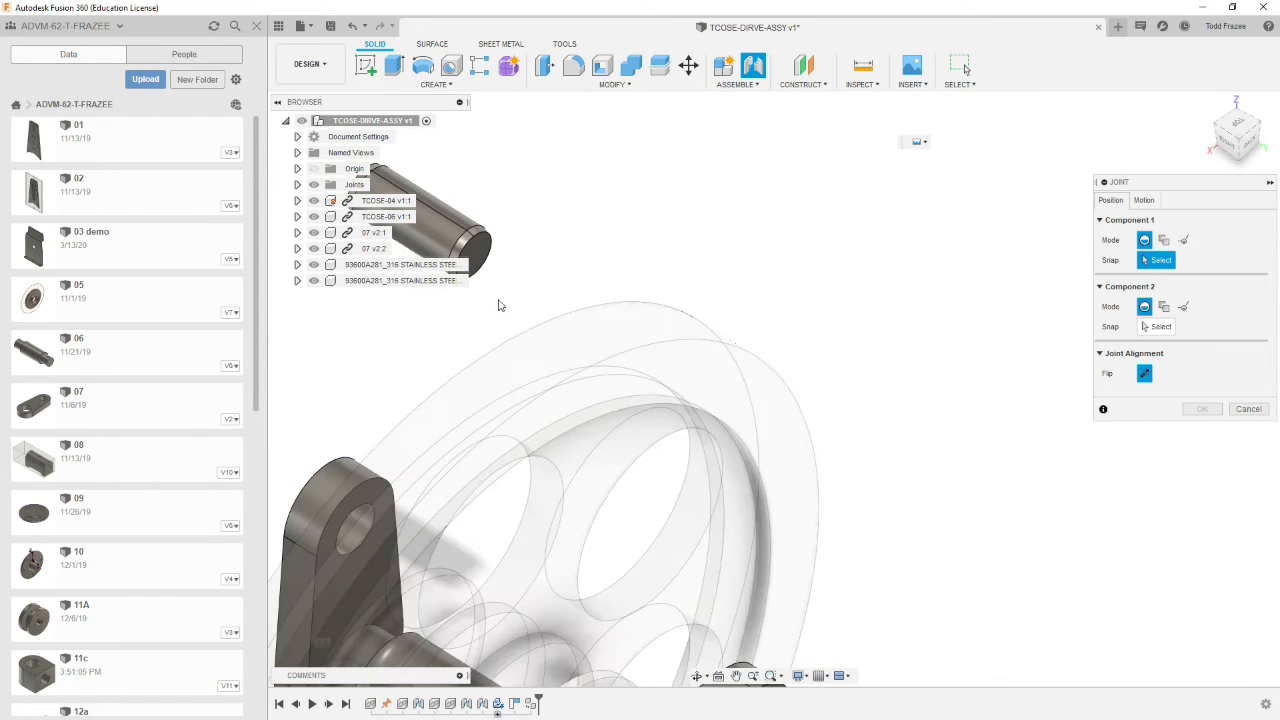
{"action": "scroll", "coordinate": [850, 298], "scroll_direction": "down", "scroll_amount": 4}
{"action": "scroll", "coordinate": [725, 314], "scroll_direction": "up", "scroll_amount": 5}
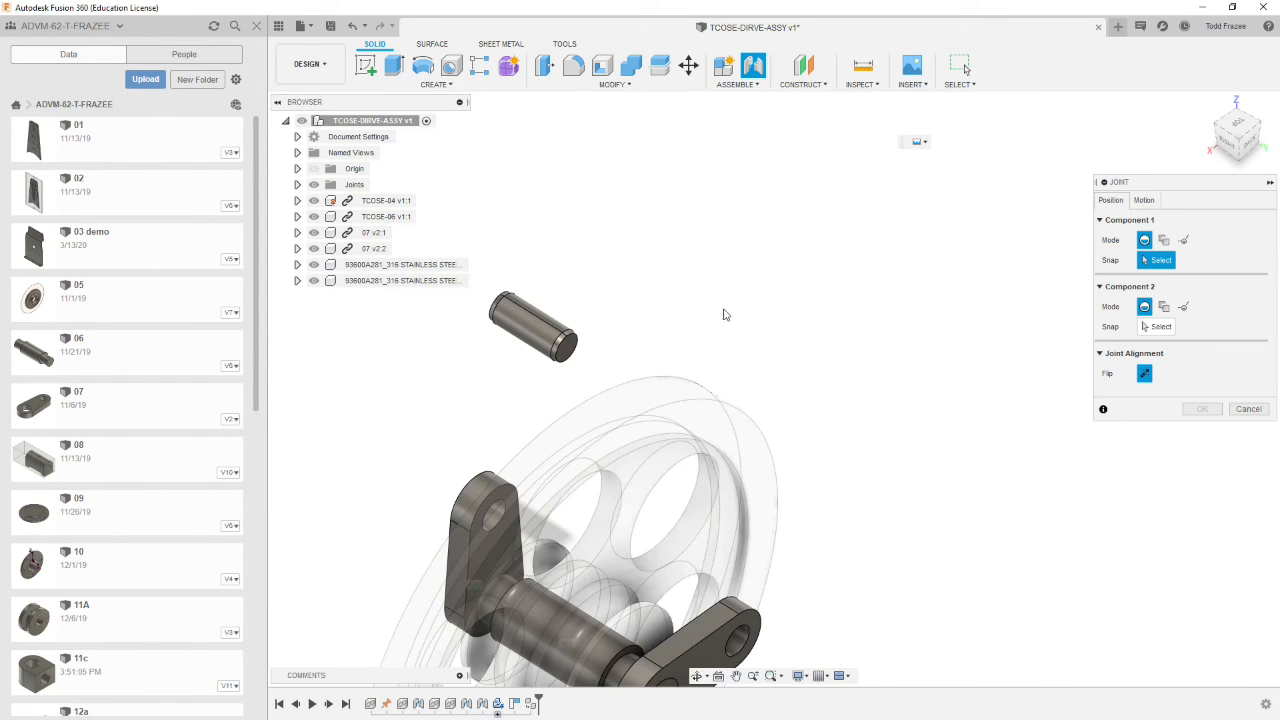
{"action": "left_click", "coordinate": [565, 349]}
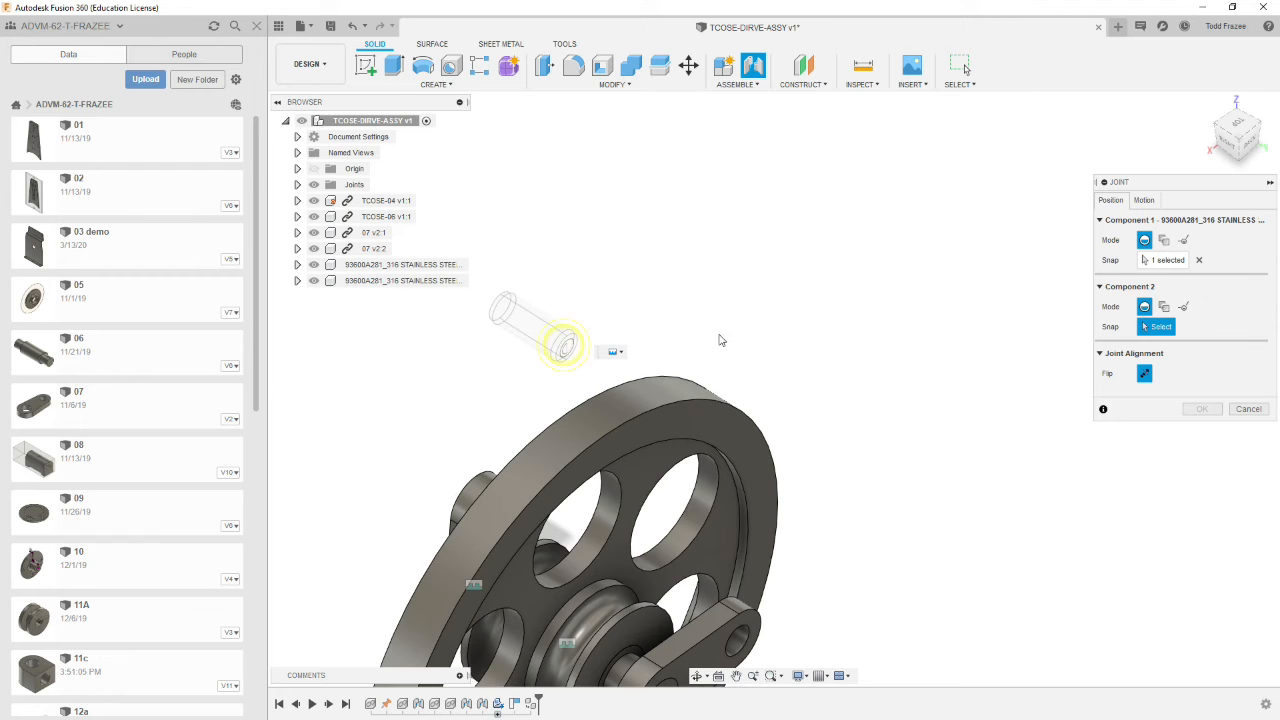
{"action": "middle_click_drag", "start_coordinate": [458, 374], "coordinate": [497, 354], "text": "shift"}
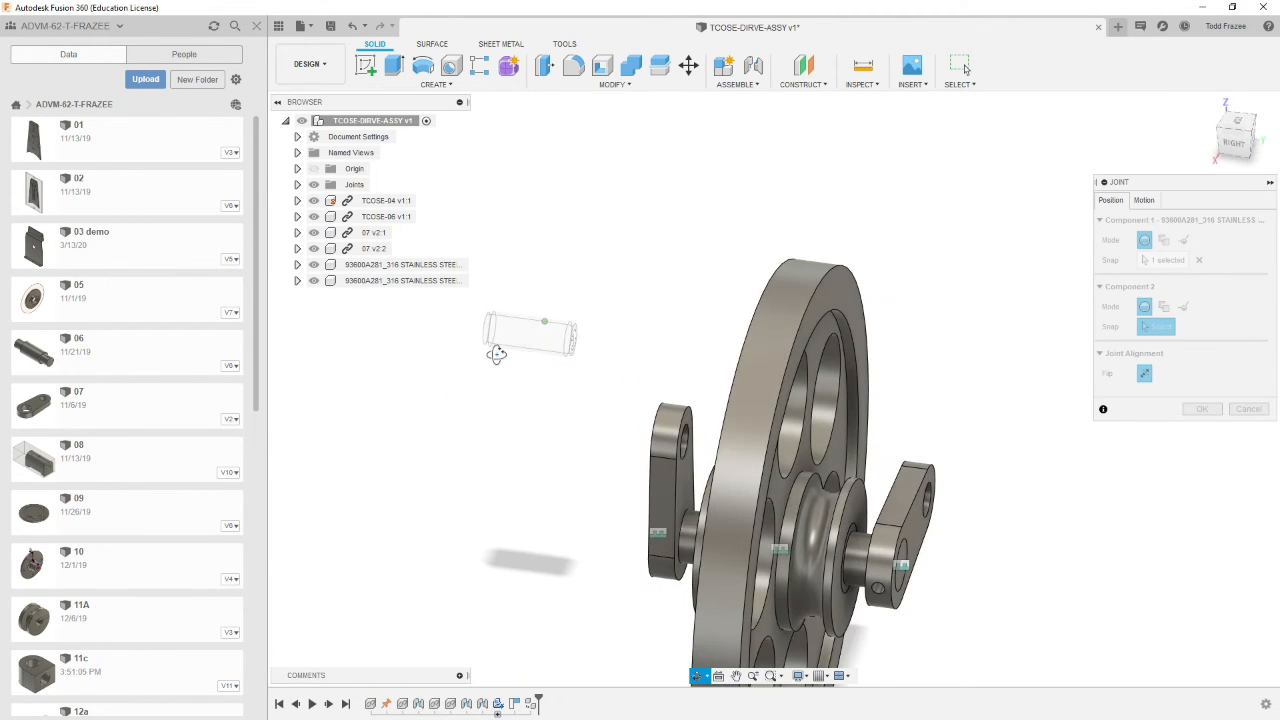
{"action": "scroll", "coordinate": [690, 432], "scroll_direction": "up", "scroll_amount": 6}
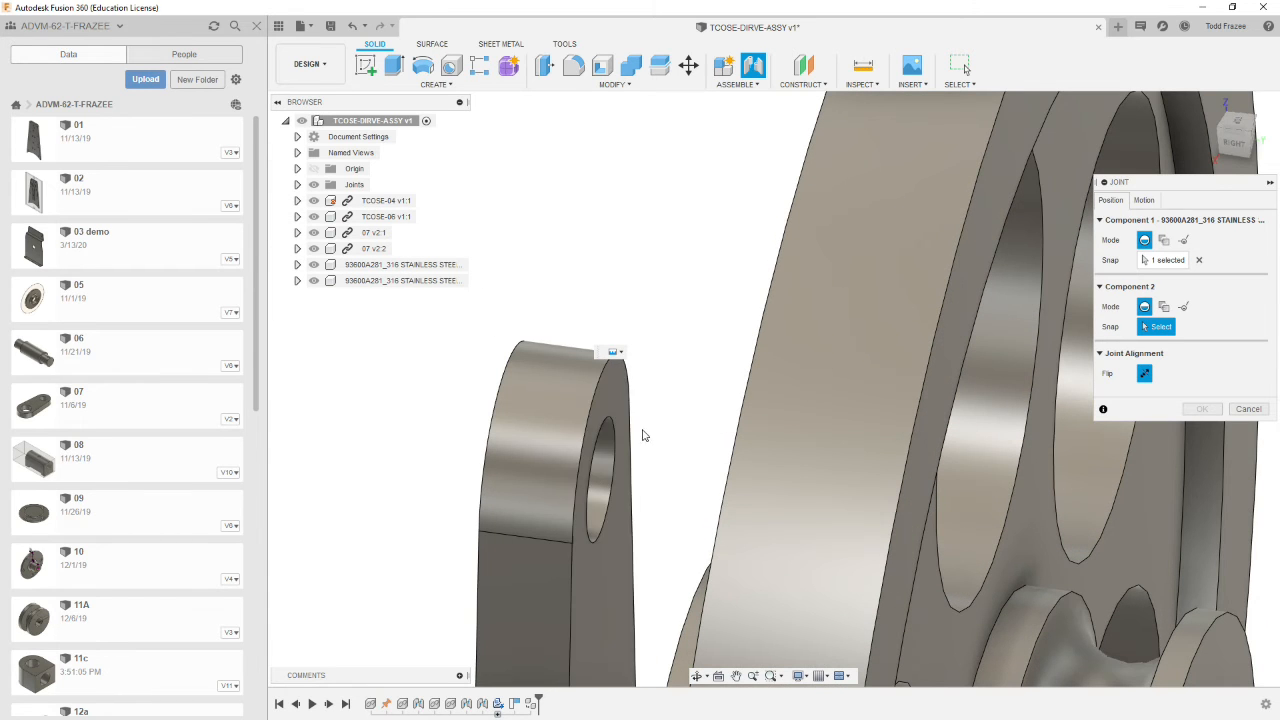
{"action": "left_click", "coordinate": [602, 484]}
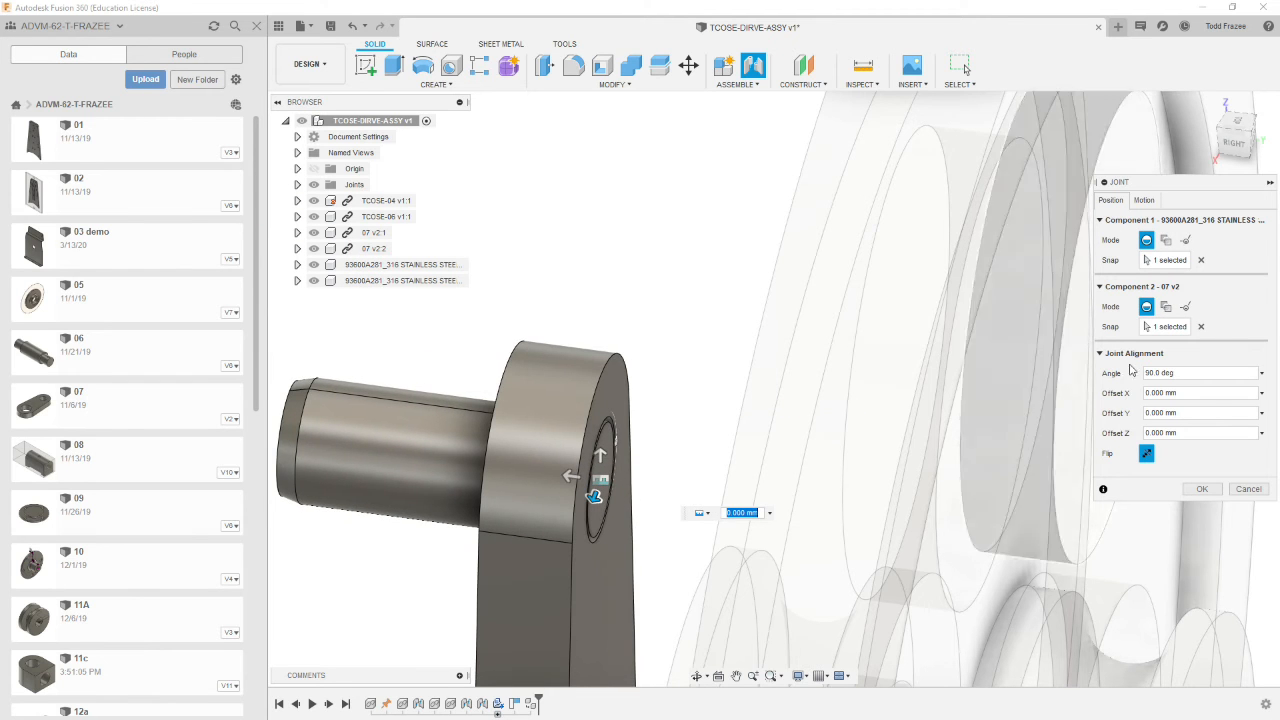
{"action": "left_click", "coordinate": [1202, 489]}
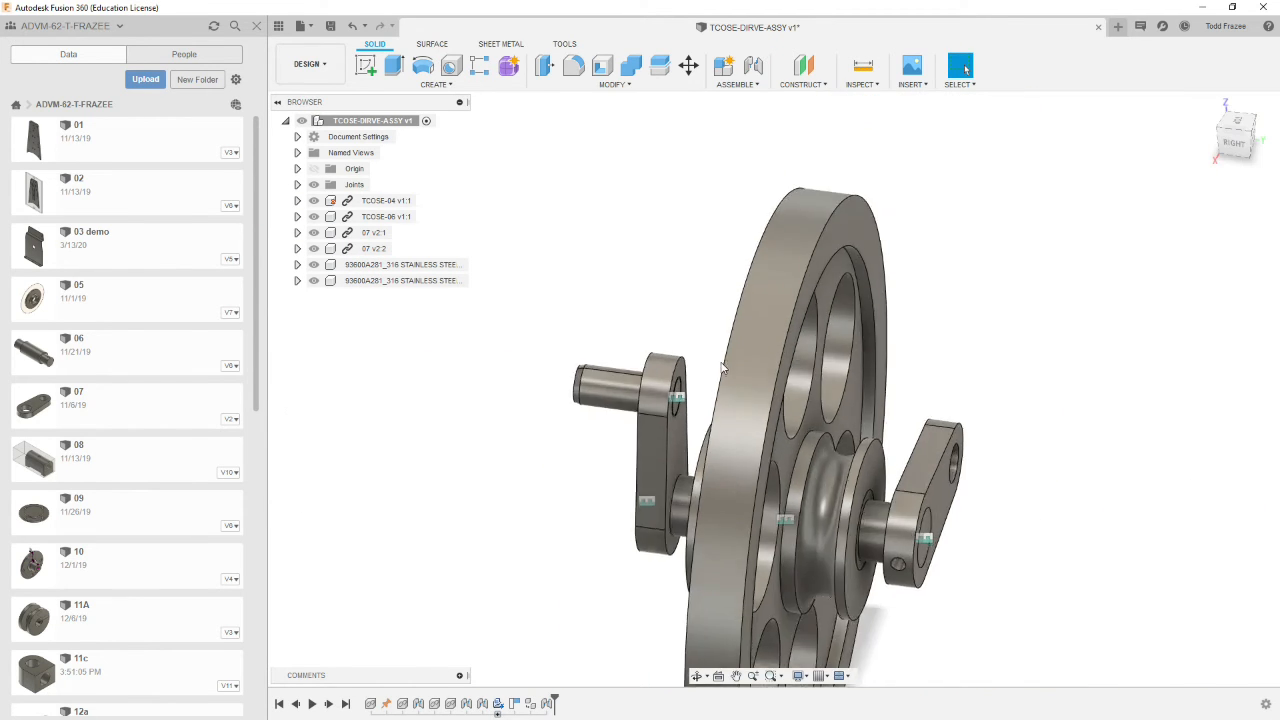
Joint the second dowel pin's end center to the wheel-side opening of the rear 07 link's smaller hole with zero angle and offsets
{"action": "scroll", "coordinate": [740, 378], "scroll_direction": "down", "scroll_amount": 3}
{"action": "middle_click_drag", "start_coordinate": [951, 450], "coordinate": [988, 448], "text": "shift"}
{"action": "scroll", "coordinate": [908, 415], "scroll_direction": "up", "scroll_amount": 3}
{"action": "scroll", "coordinate": [890, 390], "scroll_direction": "up", "scroll_amount": 2}
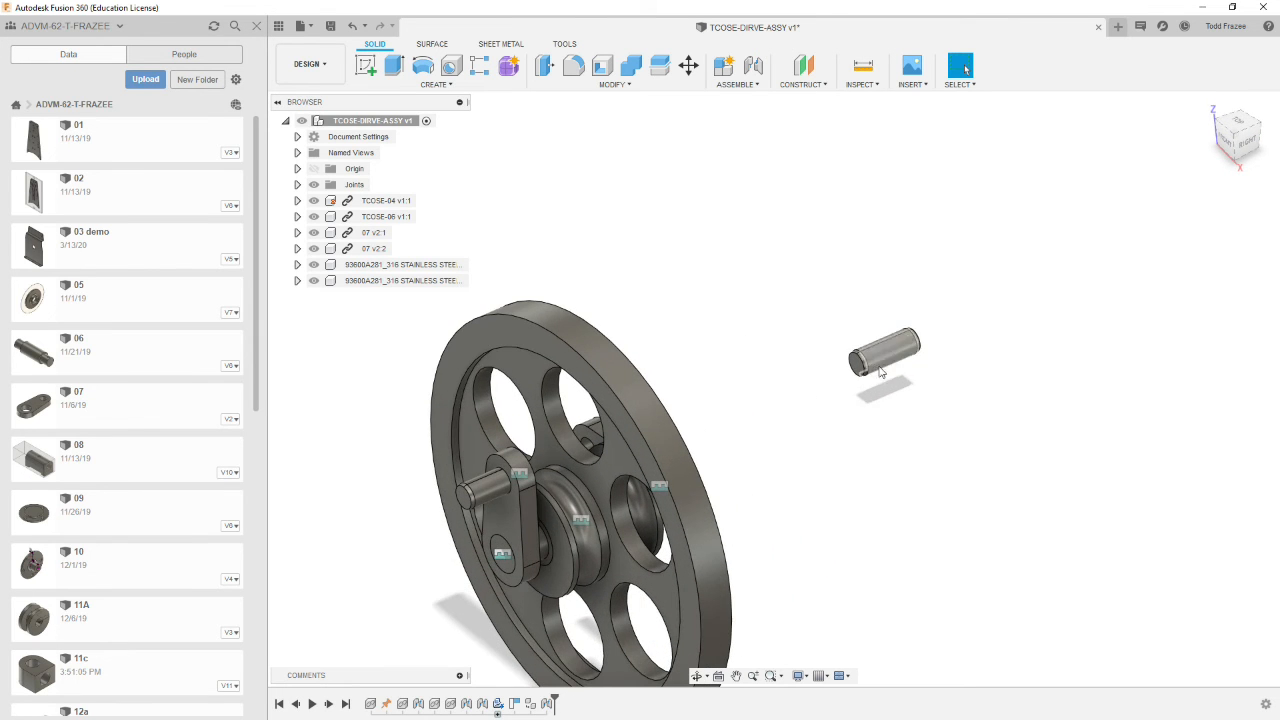
{"action": "left_click", "coordinate": [753, 66]}
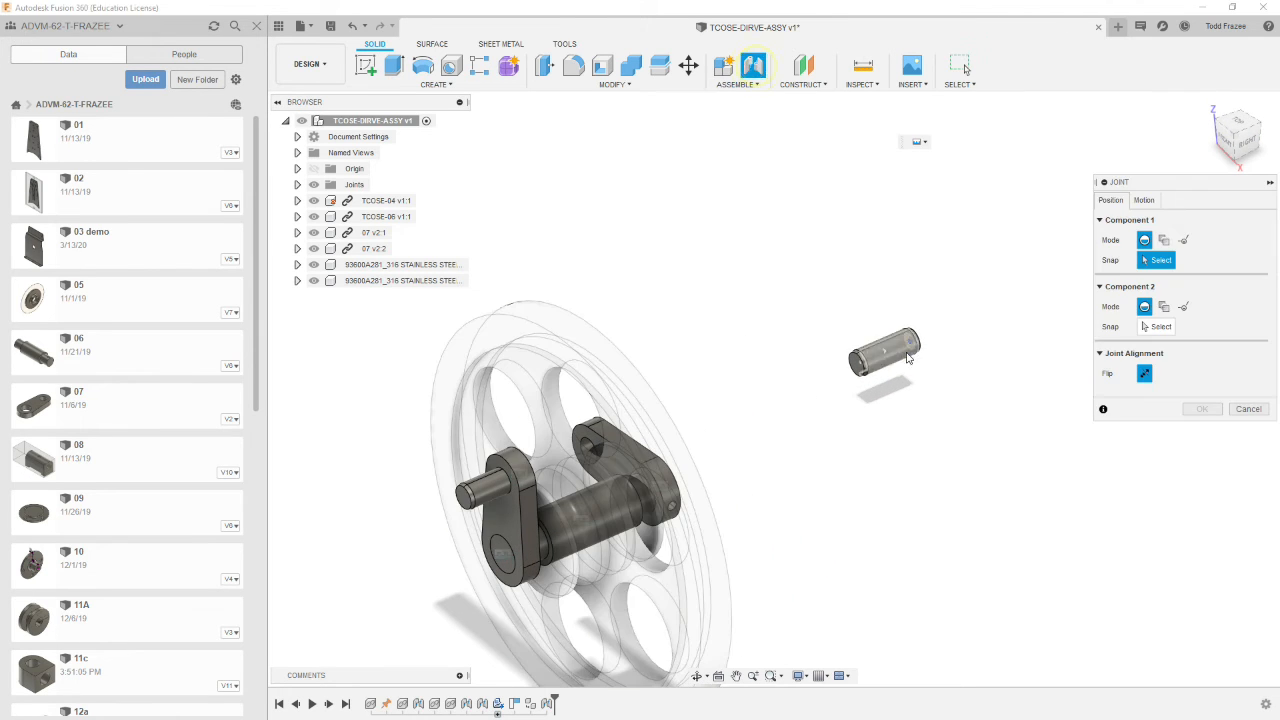
{"action": "scroll", "coordinate": [890, 398], "scroll_direction": "up", "scroll_amount": 3}
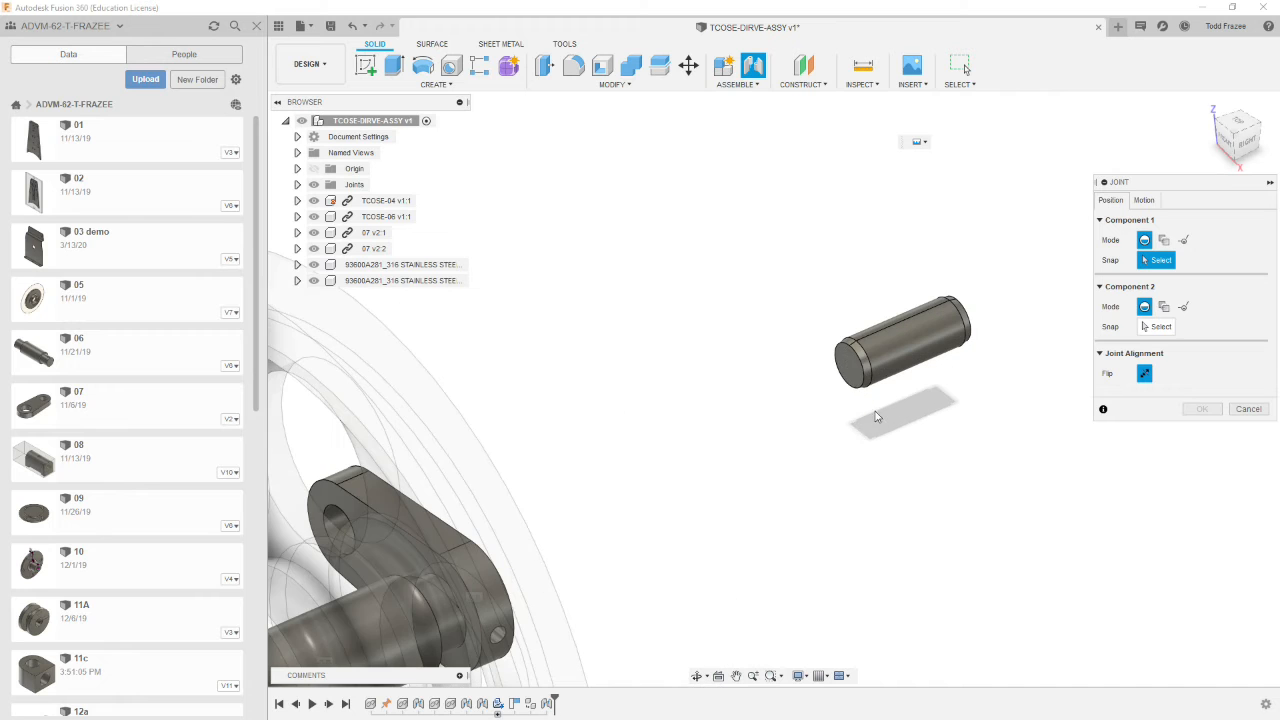
{"action": "left_click", "coordinate": [848, 367]}
{"action": "scroll", "coordinate": [680, 323], "scroll_direction": "down", "scroll_amount": 5}
{"action": "middle_click_drag", "start_coordinate": [714, 371], "coordinate": [614, 385], "text": "shift"}
{"action": "scroll", "coordinate": [640, 340], "scroll_direction": "up", "scroll_amount": 5}
{"action": "middle_click_drag", "start_coordinate": [651, 337], "coordinate": [786, 363], "text": "shift"}
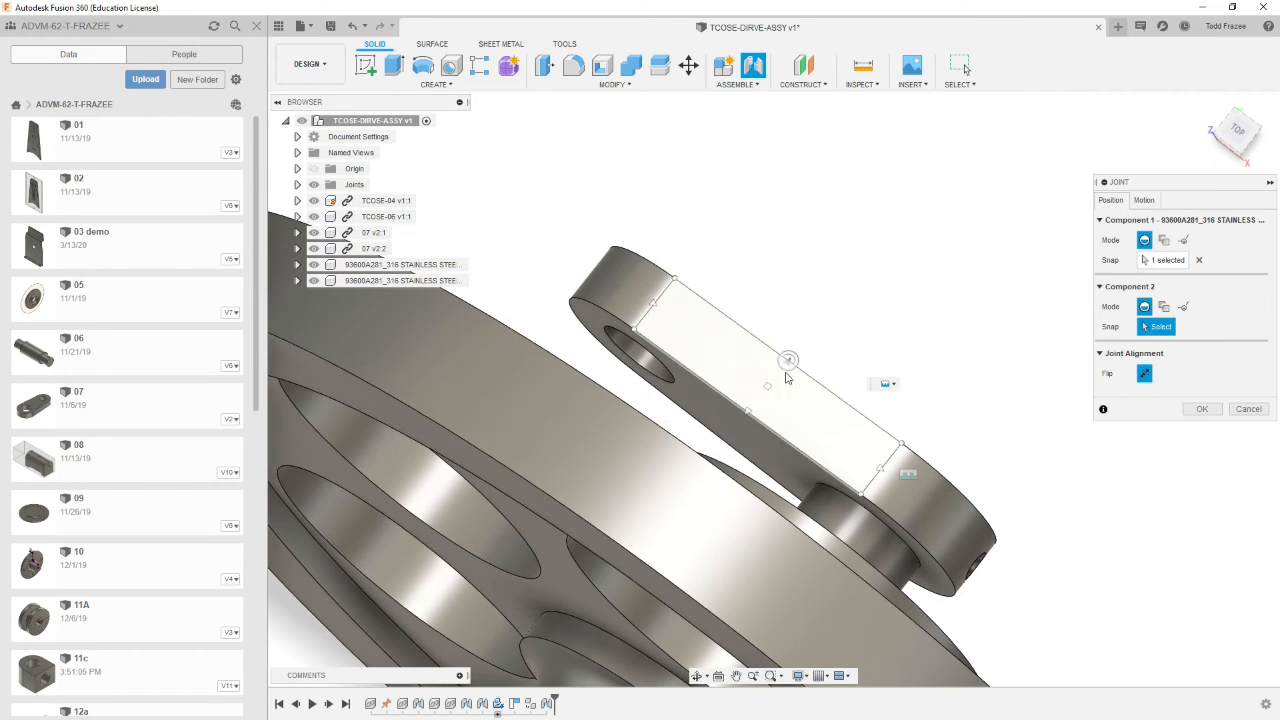
{"action": "left_click", "coordinate": [640, 360]}
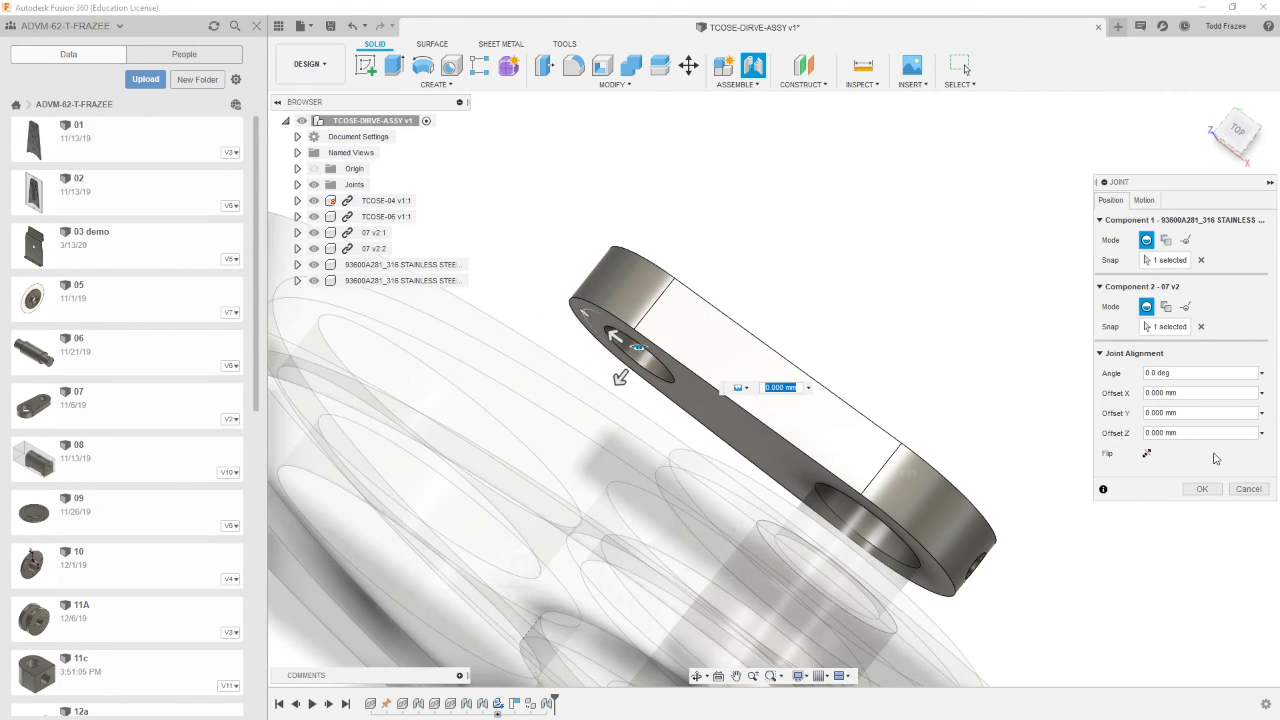
{"action": "left_click", "coordinate": [1202, 489]}
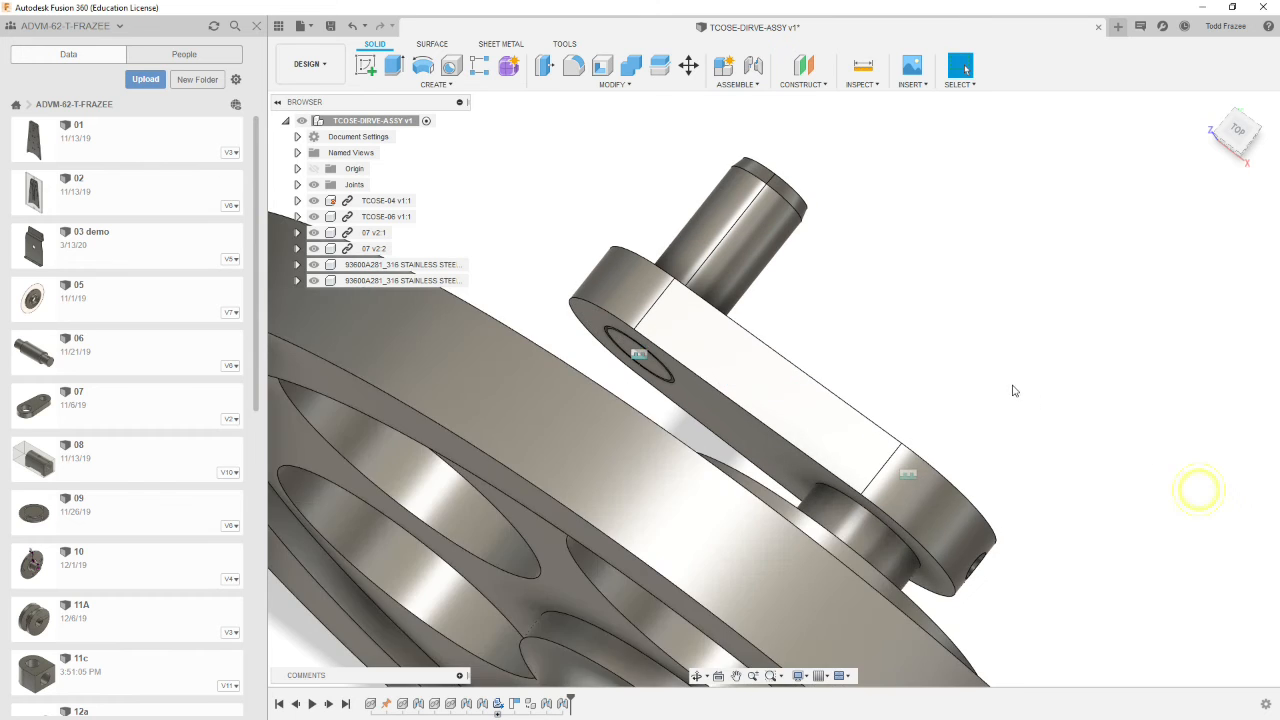
Inspect both pinned links around the wheel and search the McMaster-Carr component catalog for "dowel pin"
{"action": "scroll", "coordinate": [994, 380], "scroll_direction": "down", "scroll_amount": 5}
{"action": "middle_click_drag", "start_coordinate": [1065, 433], "coordinate": [1010, 280], "text": "shift"}
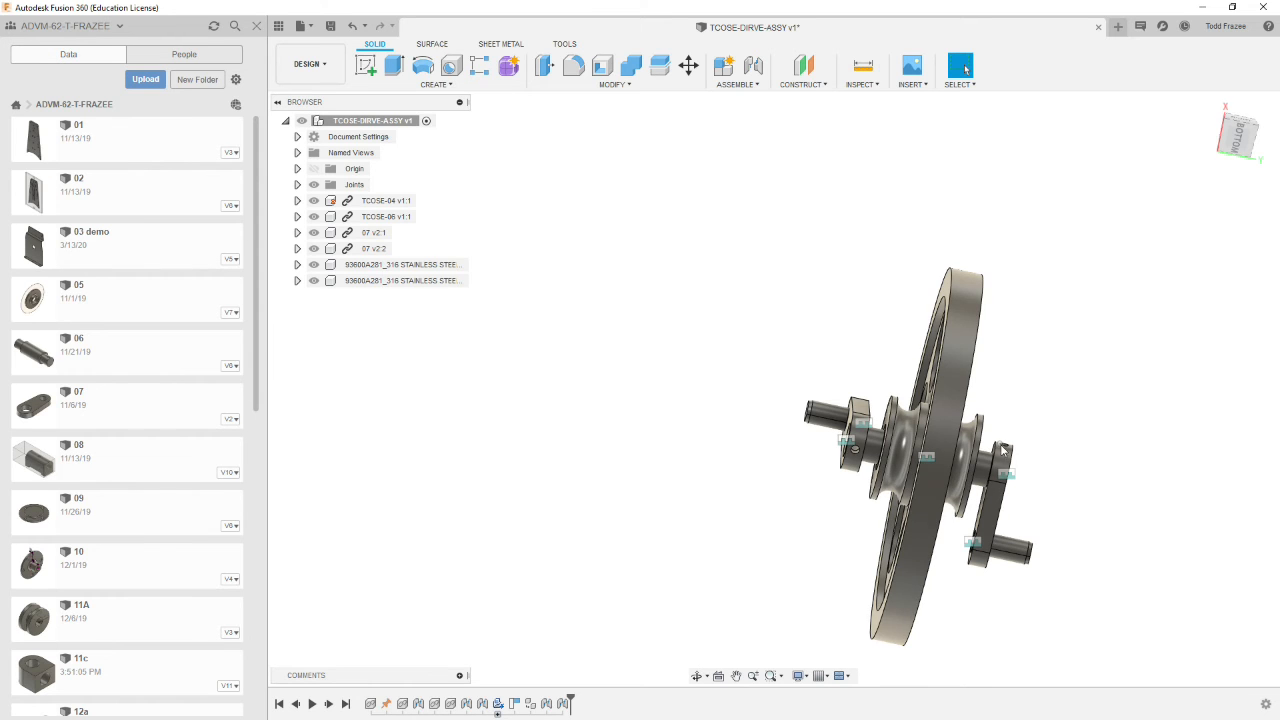
{"action": "middle_click_drag", "start_coordinate": [705, 416], "coordinate": [710, 455], "text": "shift"}
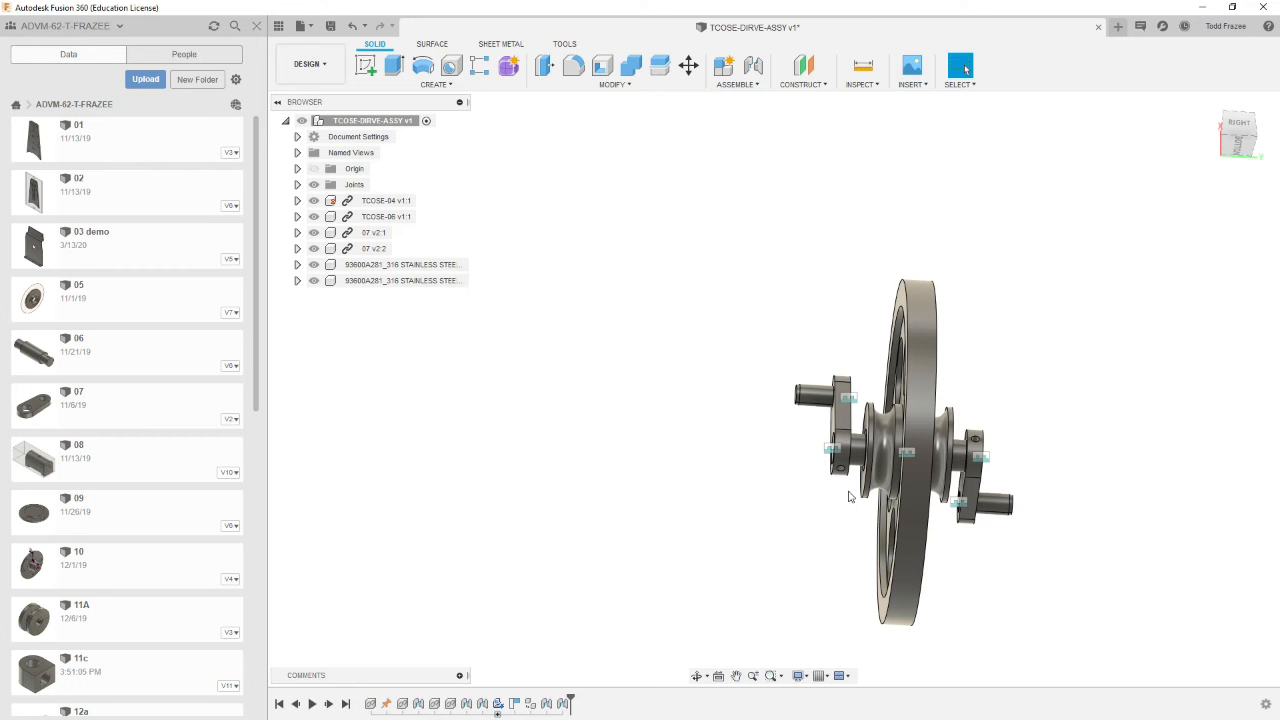
{"action": "middle_click_drag", "start_coordinate": [870, 531], "coordinate": [675, 473], "text": "shift"}
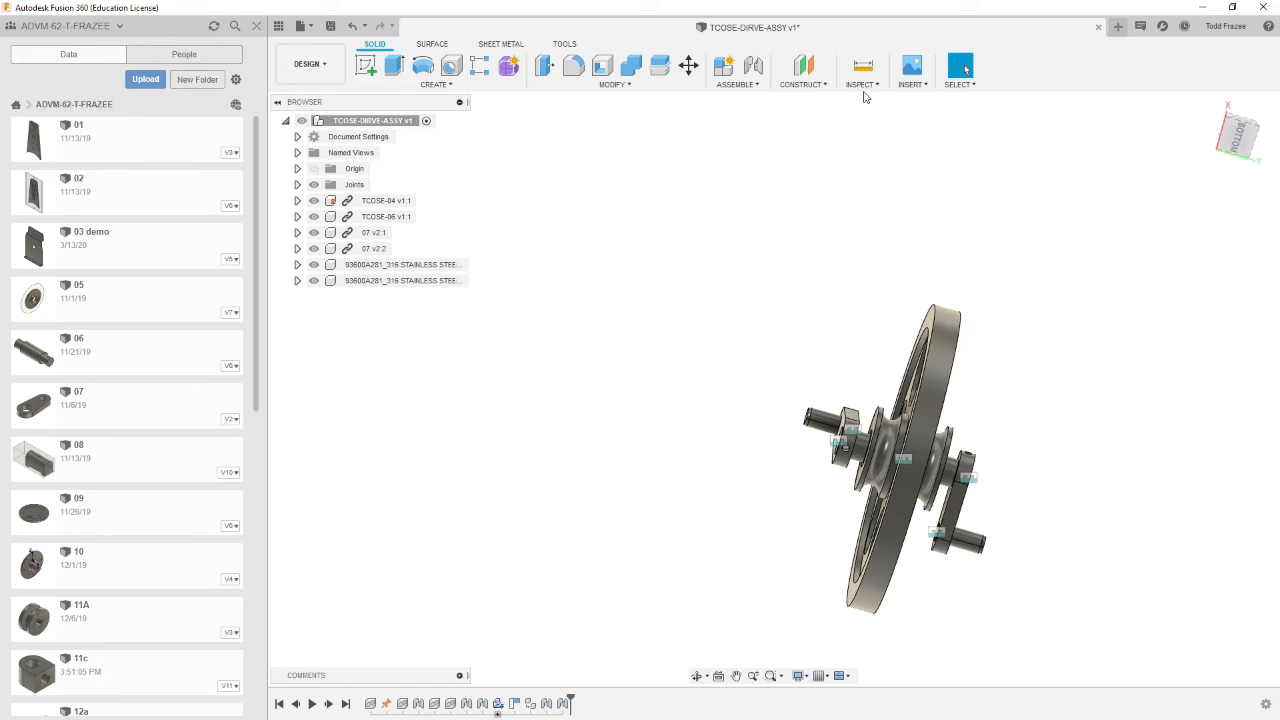
{"action": "scroll", "coordinate": [1037, 508], "scroll_direction": "up", "scroll_amount": 3}
{"action": "left_click", "coordinate": [911, 85]}
{"action": "left_click", "coordinate": [960, 198]}
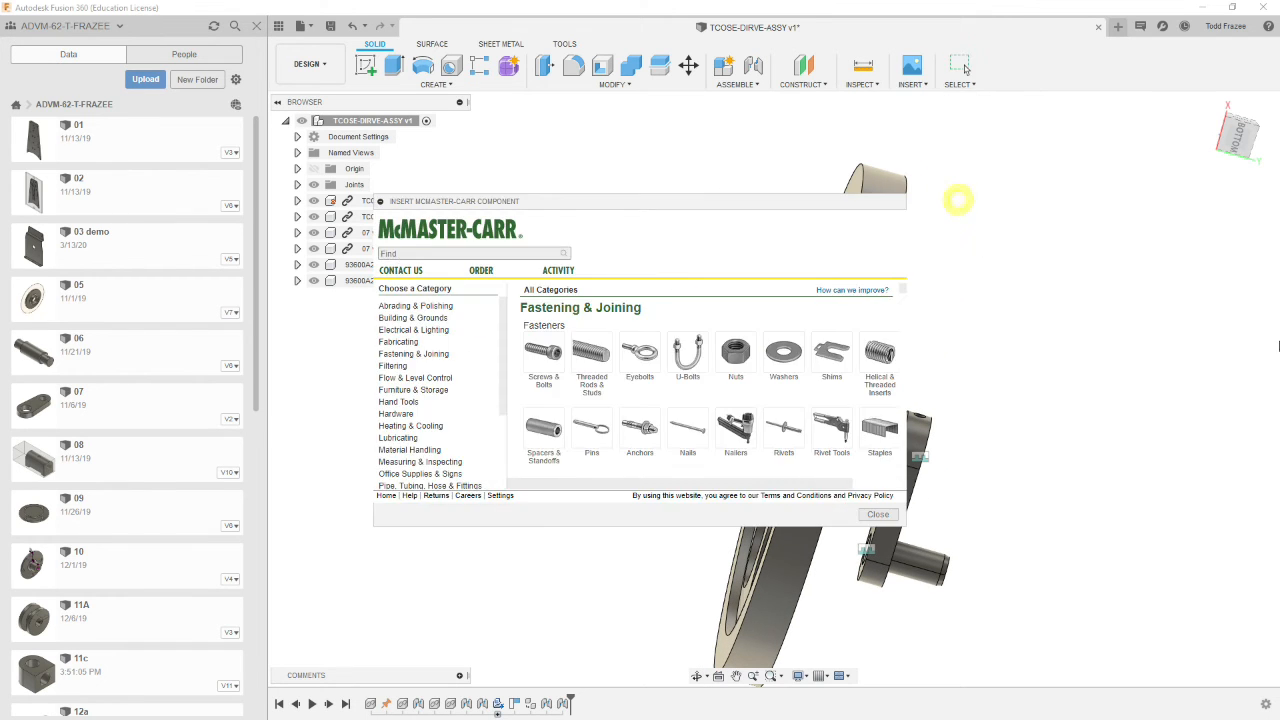
{"action": "left_click", "coordinate": [444, 248]}
{"action": "type", "text": "die"}
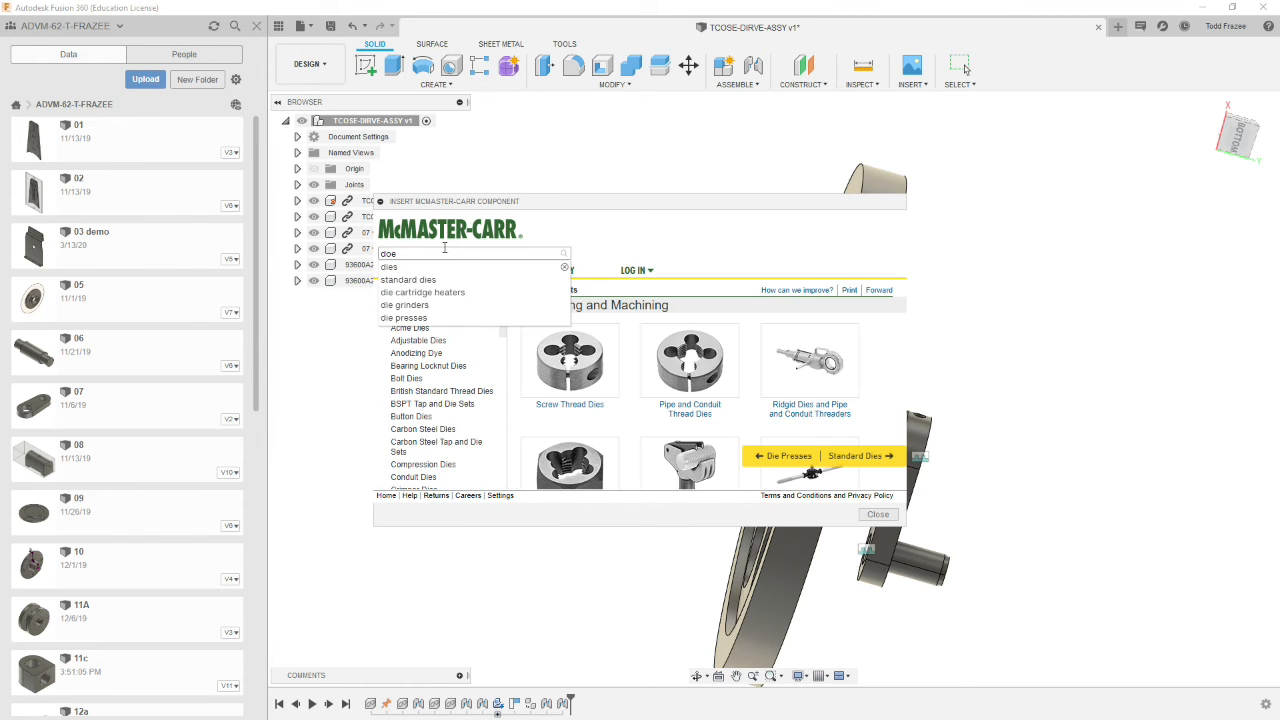
{"action": "key", "text": "BackSpace"}
{"action": "type", "text": "wel pi"}
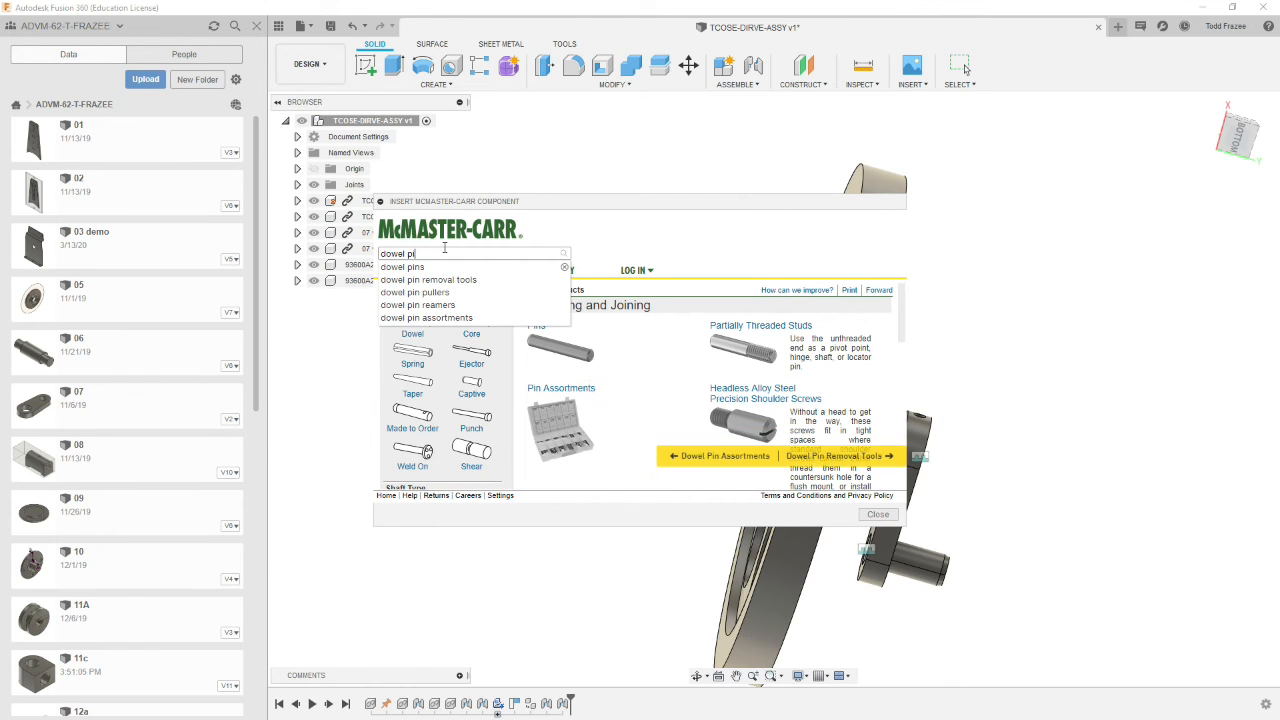
{"action": "type", "text": "n"}
{"action": "key", "text": "Return"}
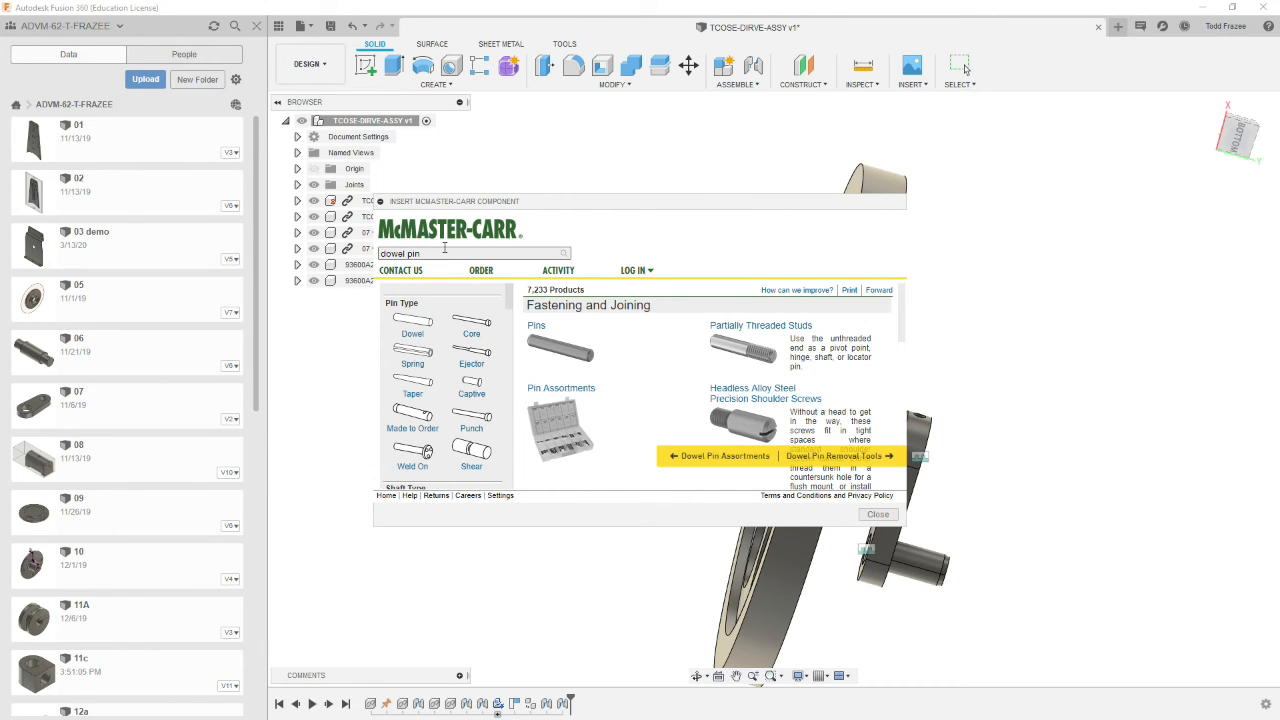
Filter the catalog to metric dowel-type pins with a plain shaft, plain head and chamfered ends
{"action": "left_click", "coordinate": [412, 324]}
{"action": "left_click", "coordinate": [412, 388]}
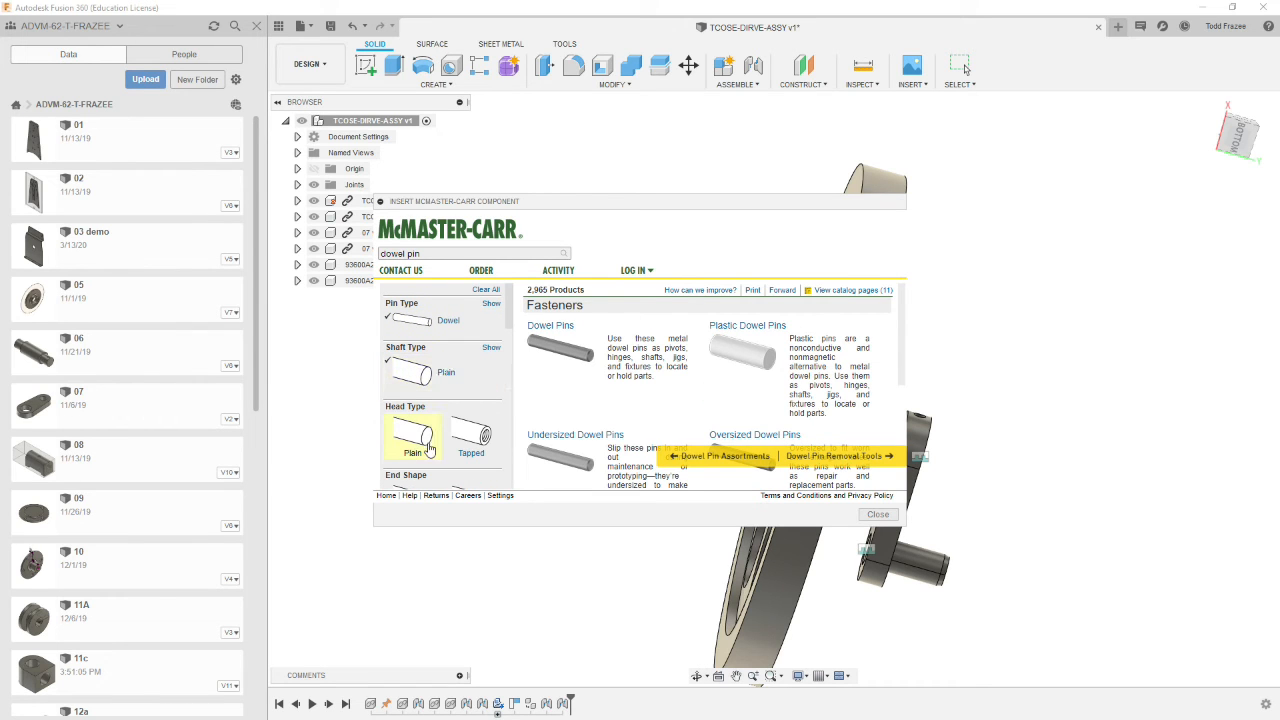
{"action": "left_click", "coordinate": [424, 453]}
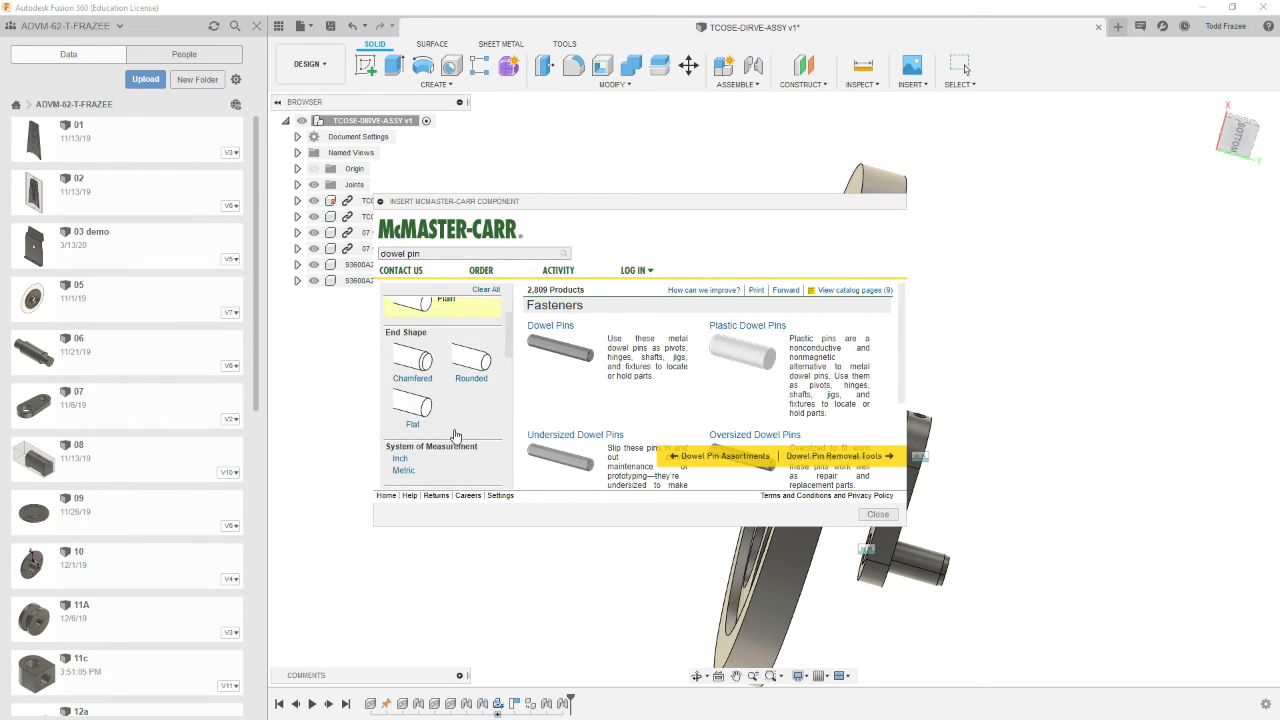
{"action": "left_click", "coordinate": [412, 360]}
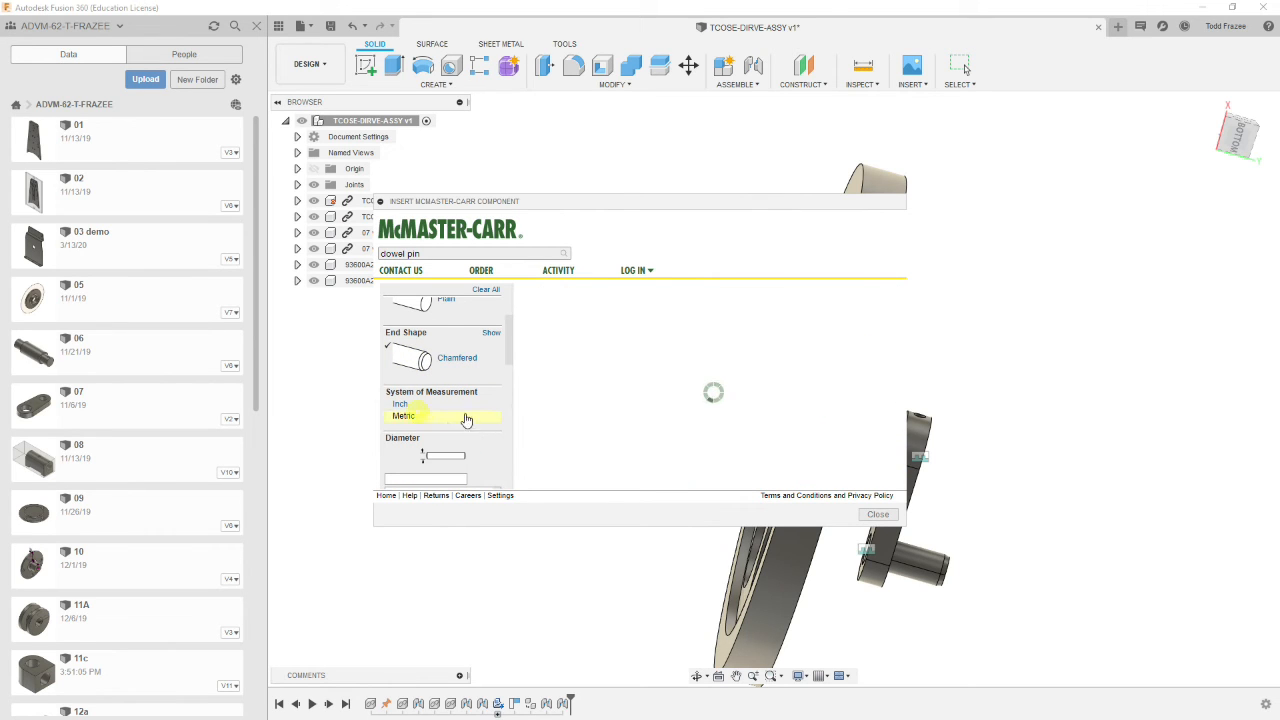
{"action": "left_click", "coordinate": [463, 416]}
Narrow the dowel pins to a 1.5 mm diameter and a 10 mm length
{"action": "scroll", "coordinate": [463, 413], "scroll_direction": "down", "scroll_amount": 2}
{"action": "left_click", "coordinate": [420, 346]}
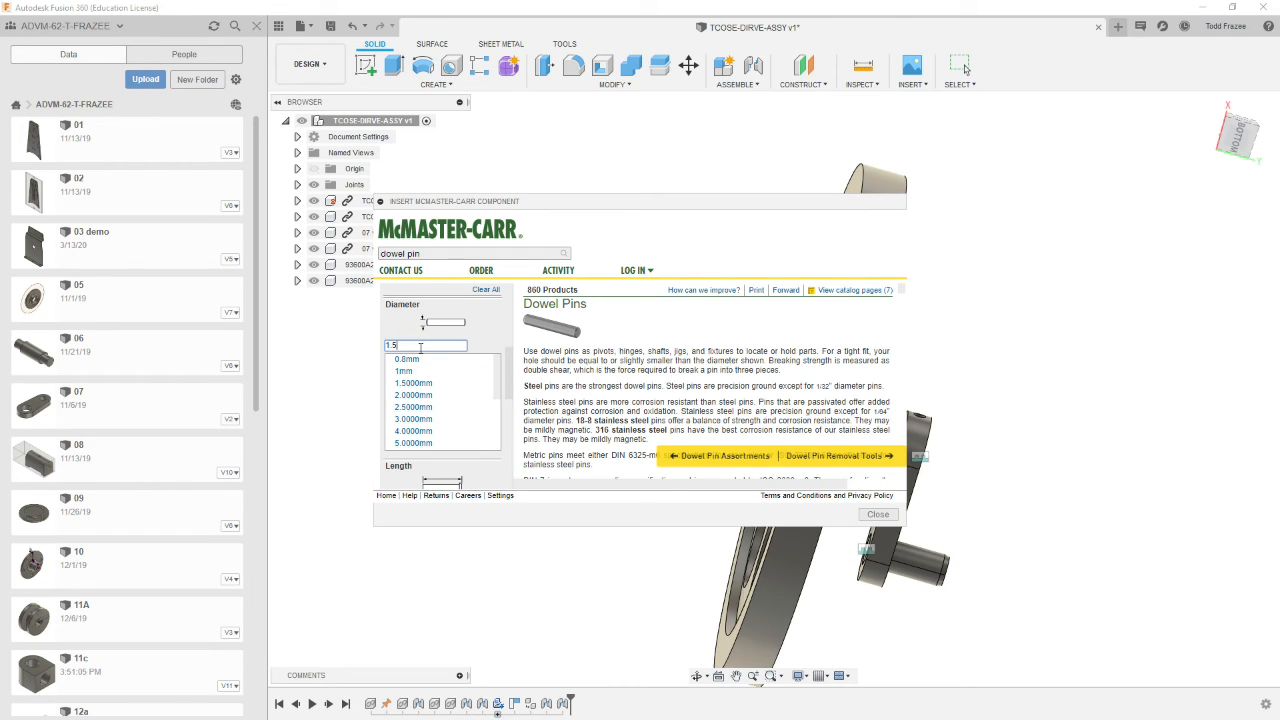
{"action": "scroll", "coordinate": [435, 380], "scroll_direction": "down", "scroll_amount": 4}
{"action": "scroll", "coordinate": [440, 387], "scroll_direction": "up", "scroll_amount": 1}
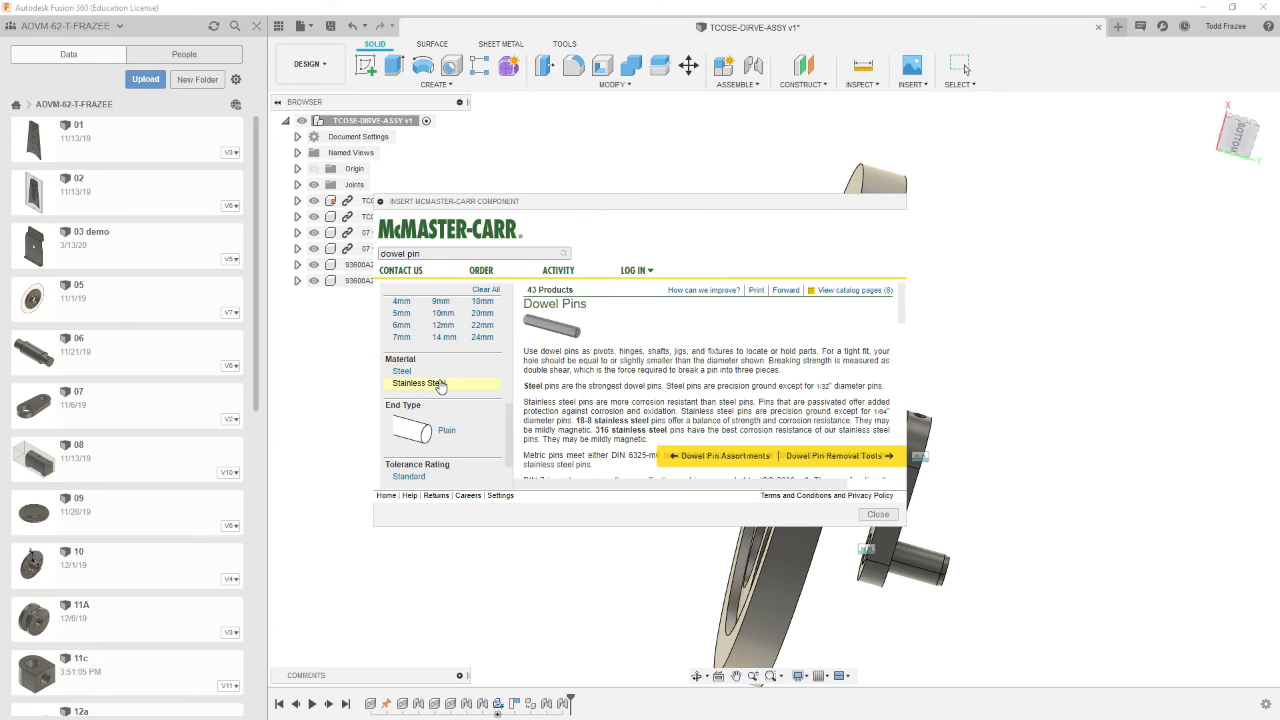
{"action": "scroll", "coordinate": [445, 384], "scroll_direction": "up", "scroll_amount": 2}
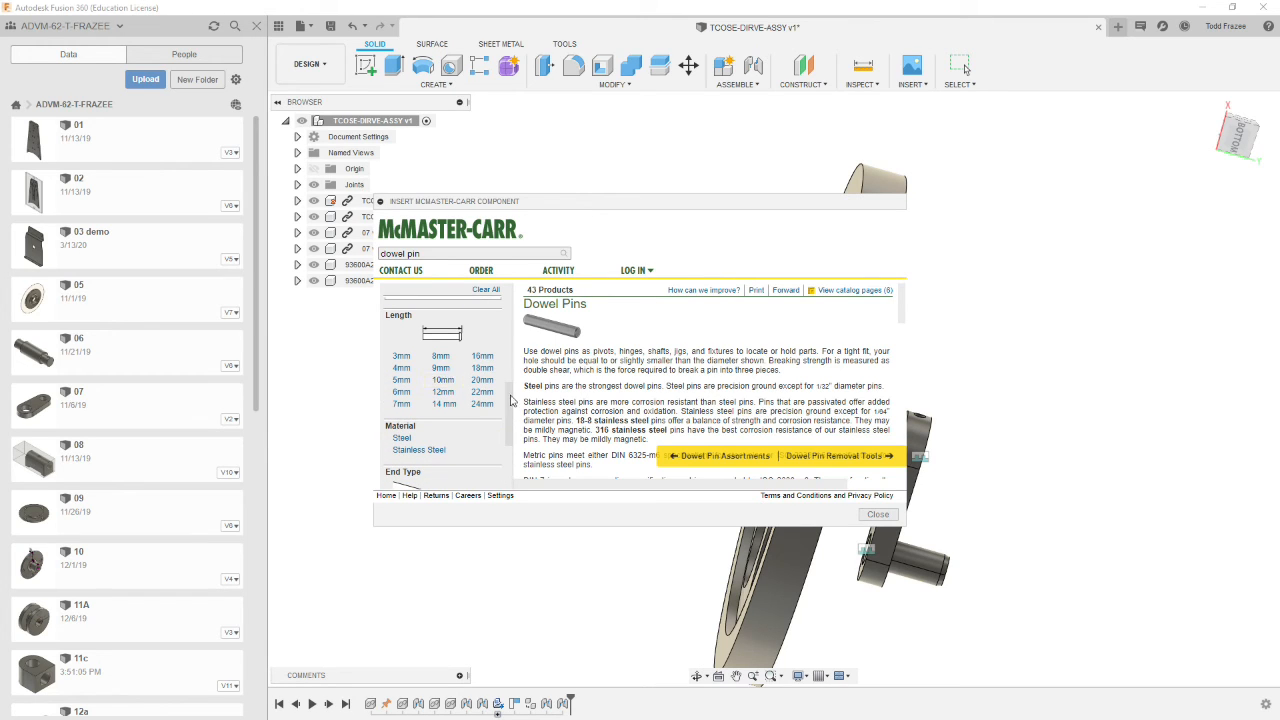
{"action": "left_click", "coordinate": [440, 379]}
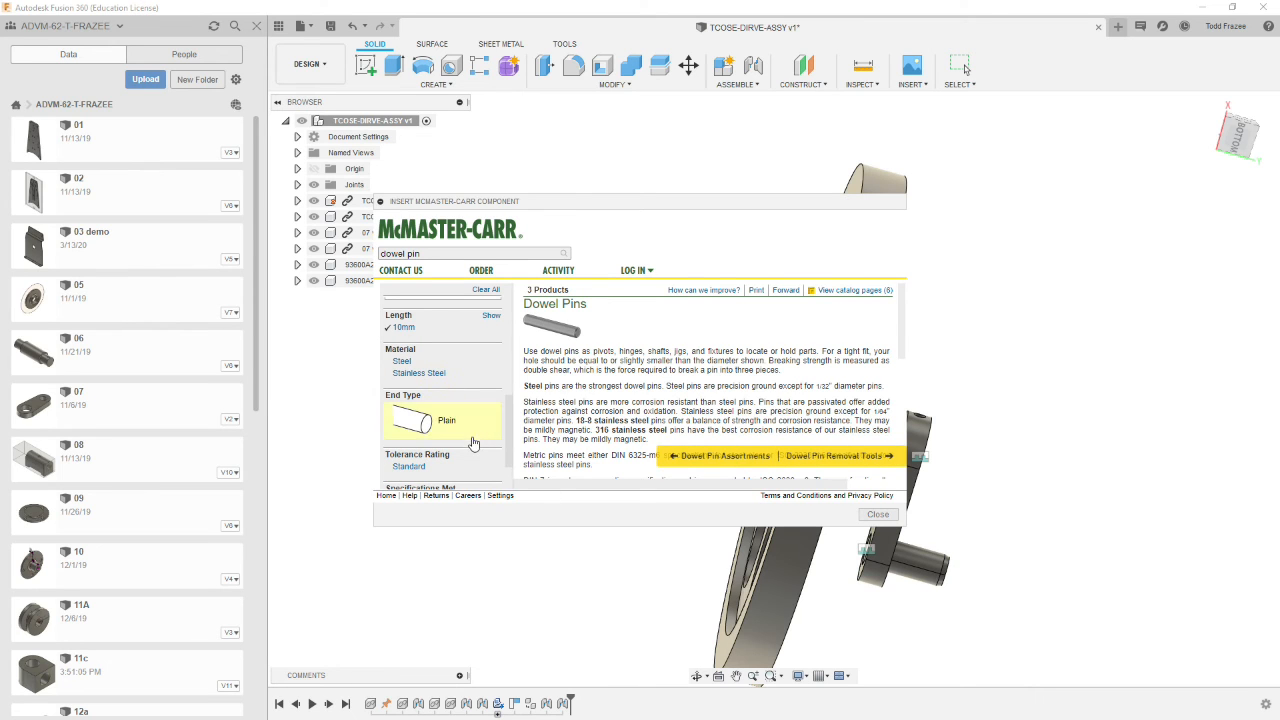
Restrict the dowel pins to 316 stainless steel with the standard tolerance rating
{"action": "left_click", "coordinate": [452, 374]}
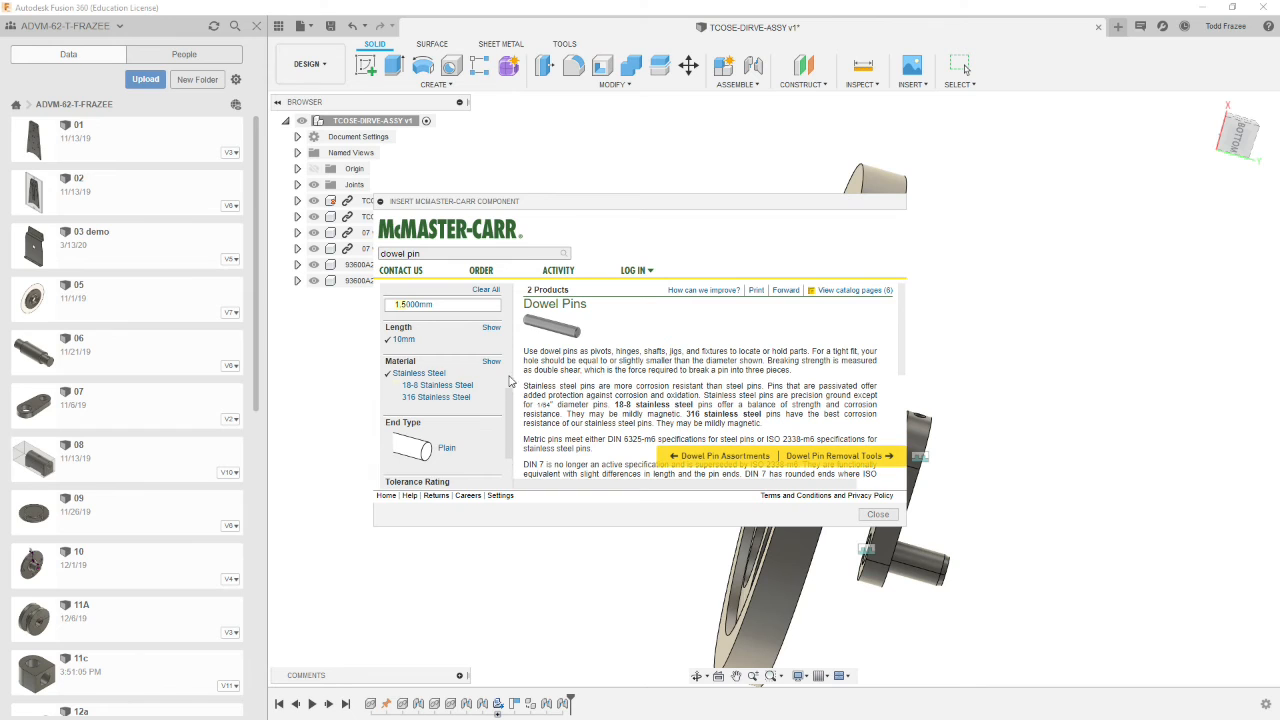
{"action": "left_click", "coordinate": [455, 397]}
{"action": "scroll", "coordinate": [480, 415], "scroll_direction": "down", "scroll_amount": 3}
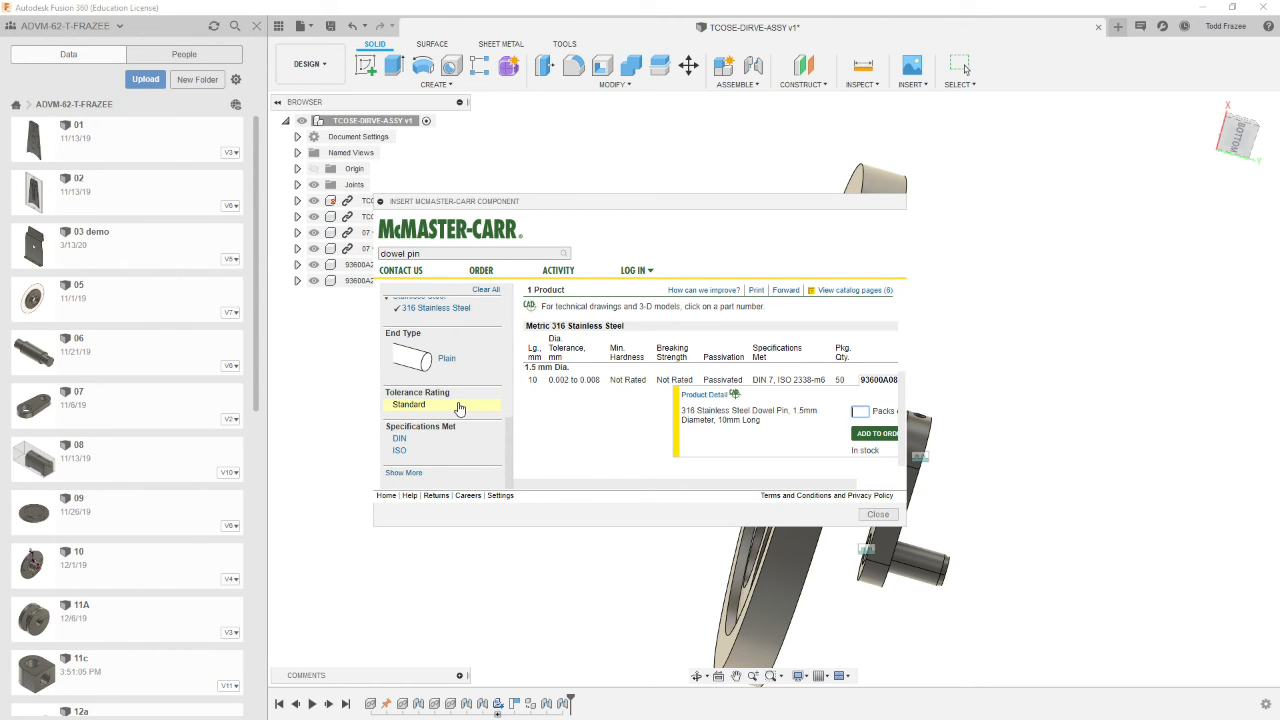
{"action": "left_click", "coordinate": [459, 407]}
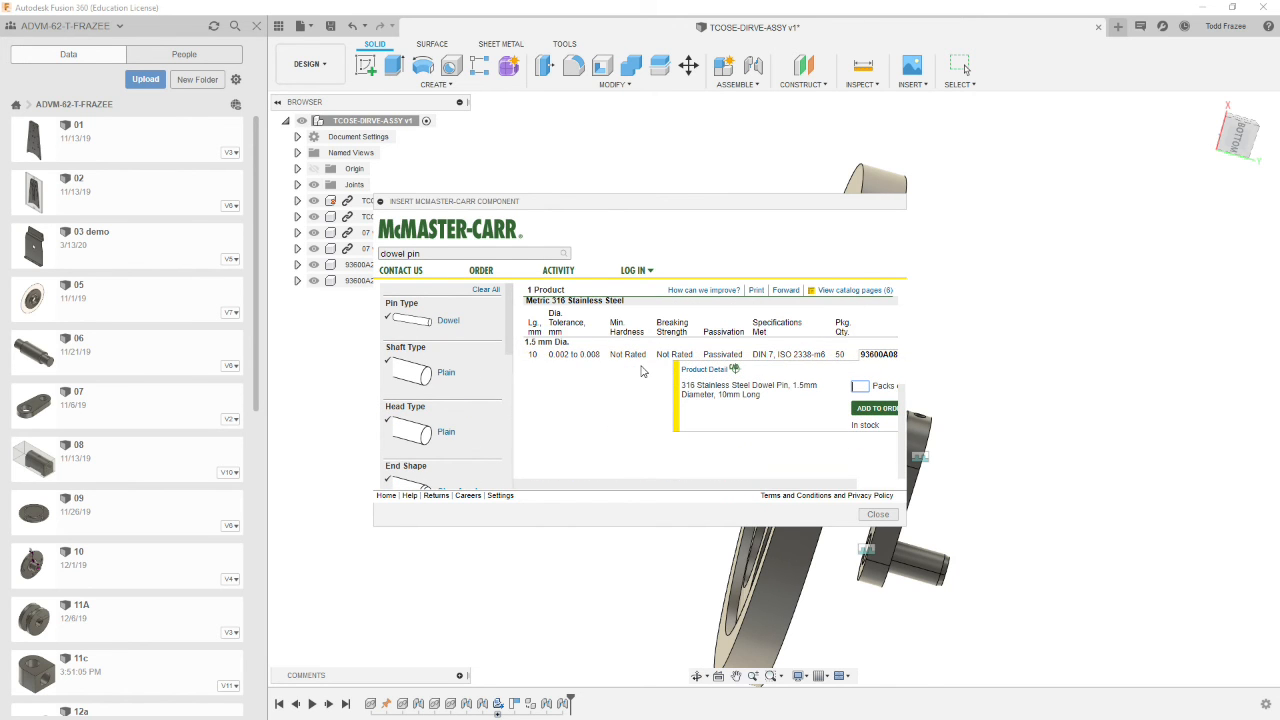
Open the details of the 1.5 mm diameter, 10 mm long 316 stainless steel dowel pin and insert its 3-D model
{"action": "scroll", "coordinate": [643, 371], "scroll_direction": "up", "scroll_amount": 3}
{"action": "scroll", "coordinate": [643, 368], "scroll_direction": "down", "scroll_amount": 5}
{"action": "left_click", "coordinate": [710, 369]}
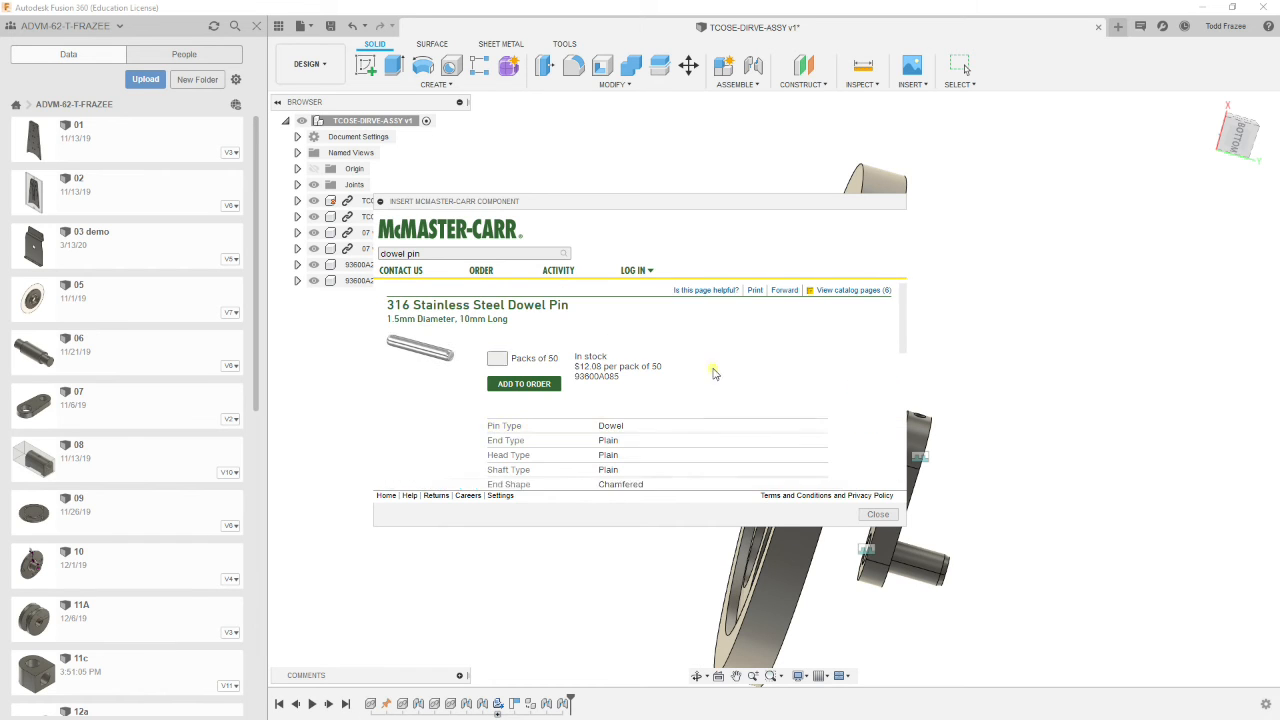
{"action": "scroll", "coordinate": [604, 402], "scroll_direction": "down", "scroll_amount": 10}
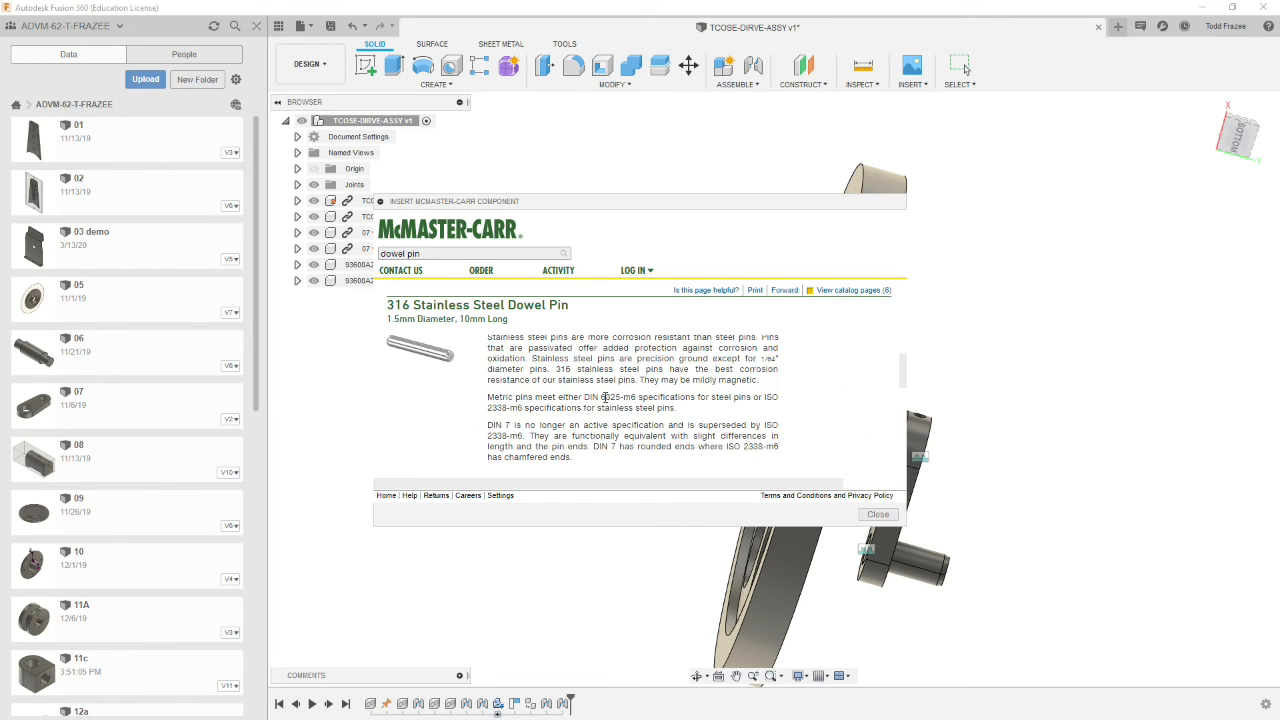
{"action": "left_click", "coordinate": [484, 429]}
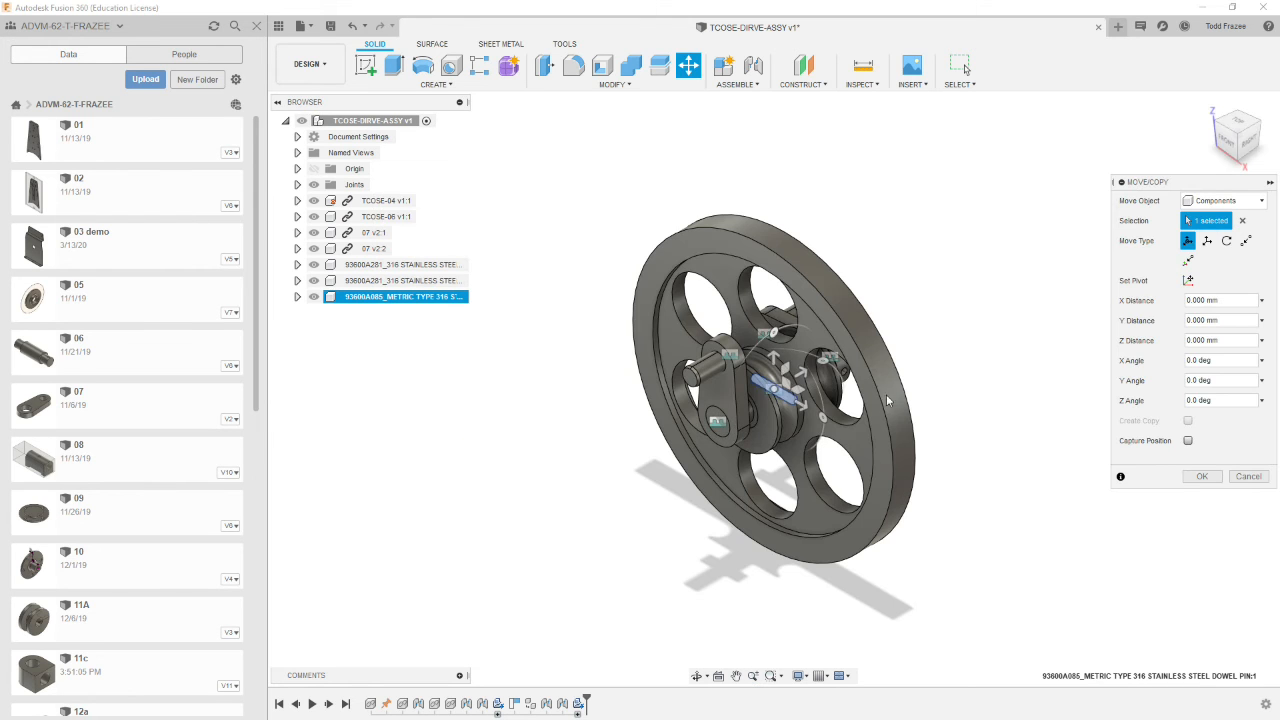
Move the inserted 1.5 mm pin about -40, -46, -5 mm in X, Y, Z, then about 138 mm in X and 108 mm in Z
{"action": "left_click_drag", "start_coordinate": [775, 390], "coordinate": [431, 426]}
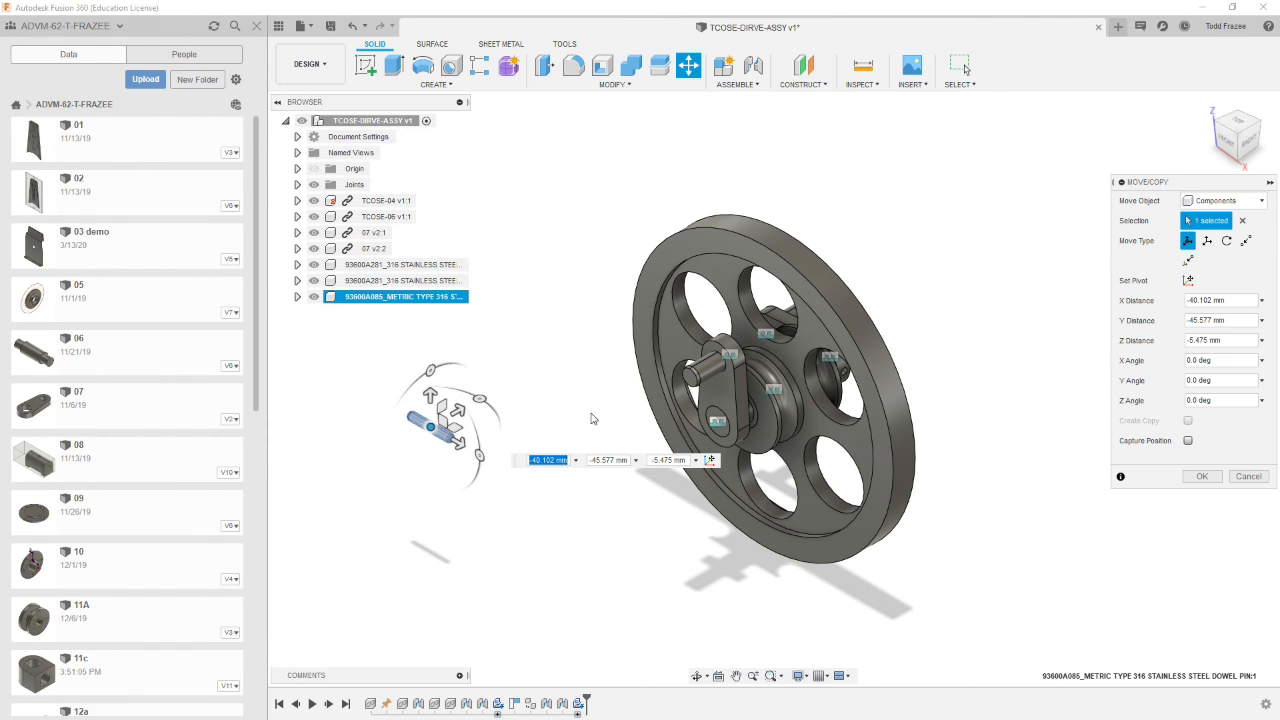
{"action": "left_click_drag", "start_coordinate": [470, 415], "coordinate": [850, 372]}
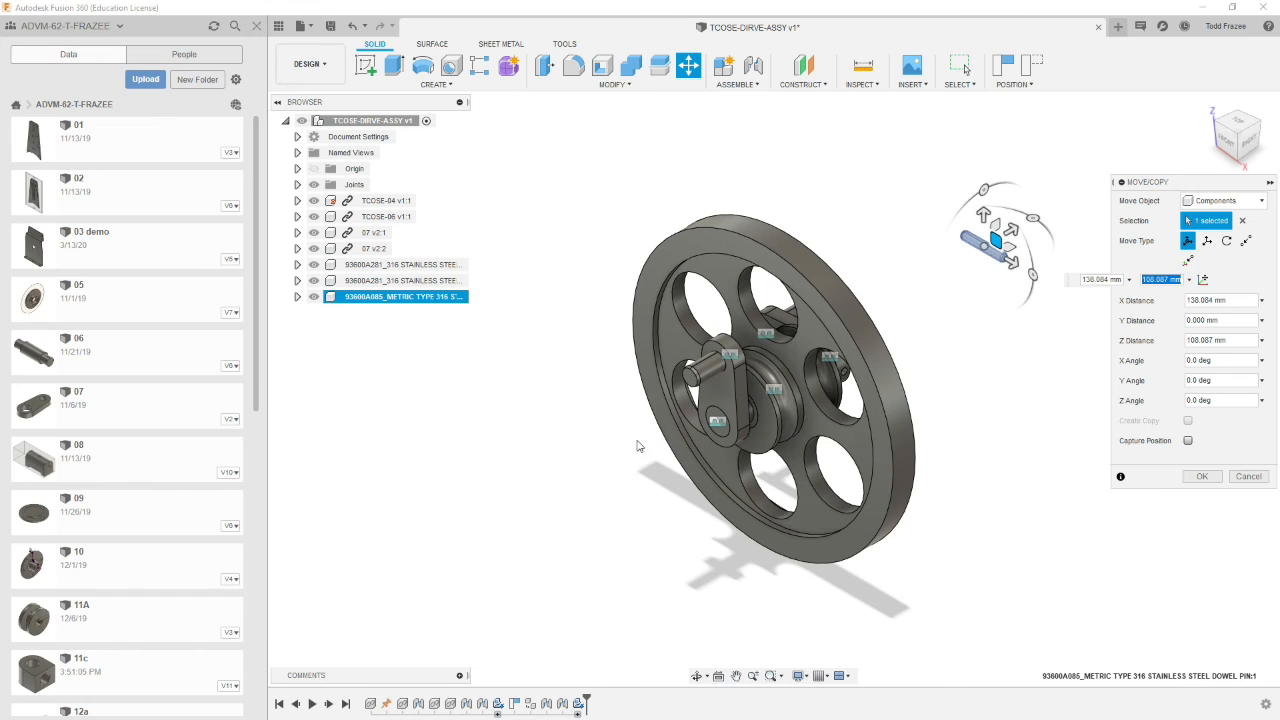
{"action": "left_click", "coordinate": [1202, 476]}
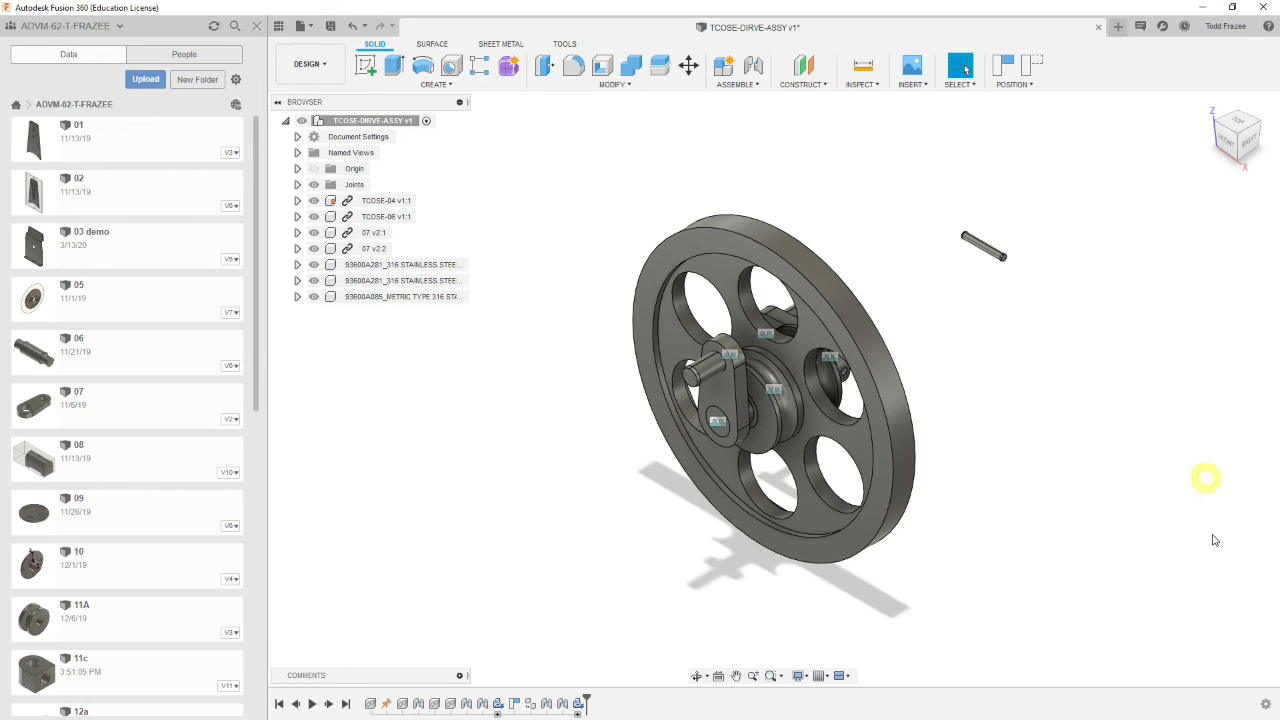
Copy the 1.5 mm dowel pin component and paste a duplicate, capturing the current position
{"action": "right_click", "coordinate": [360, 297]}
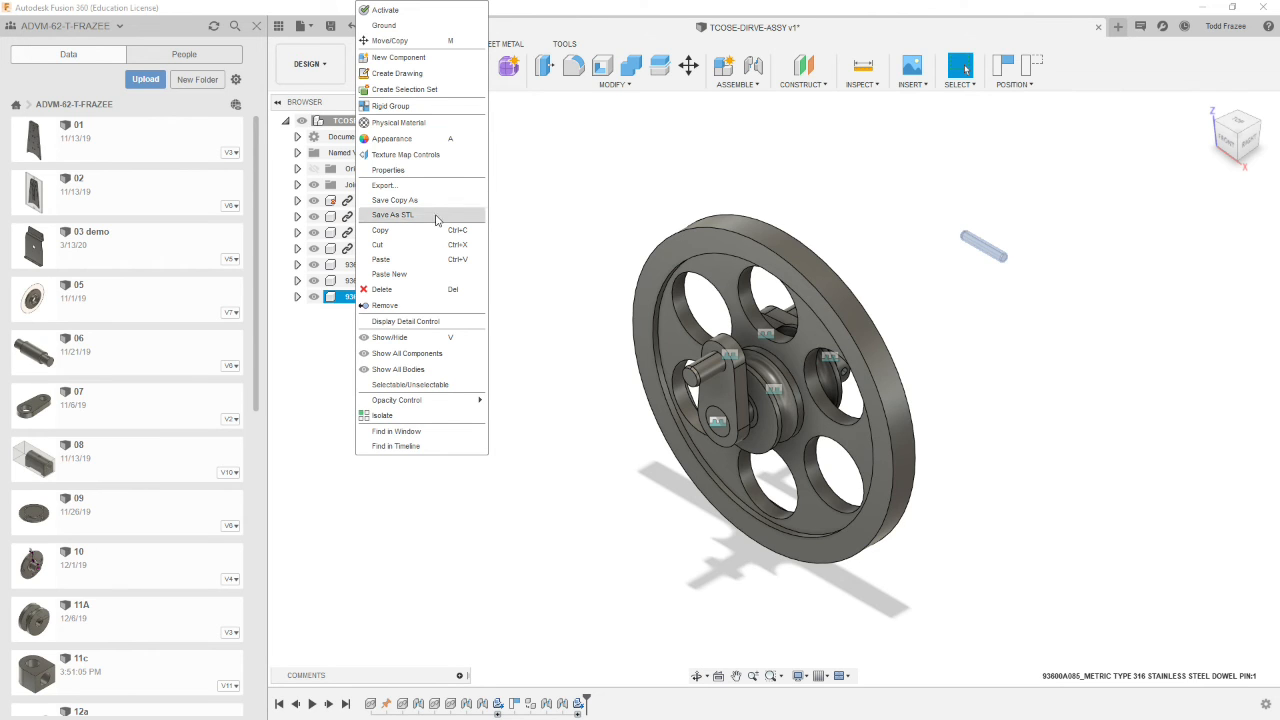
{"action": "left_click", "coordinate": [410, 232]}
{"action": "right_click", "coordinate": [551, 166]}
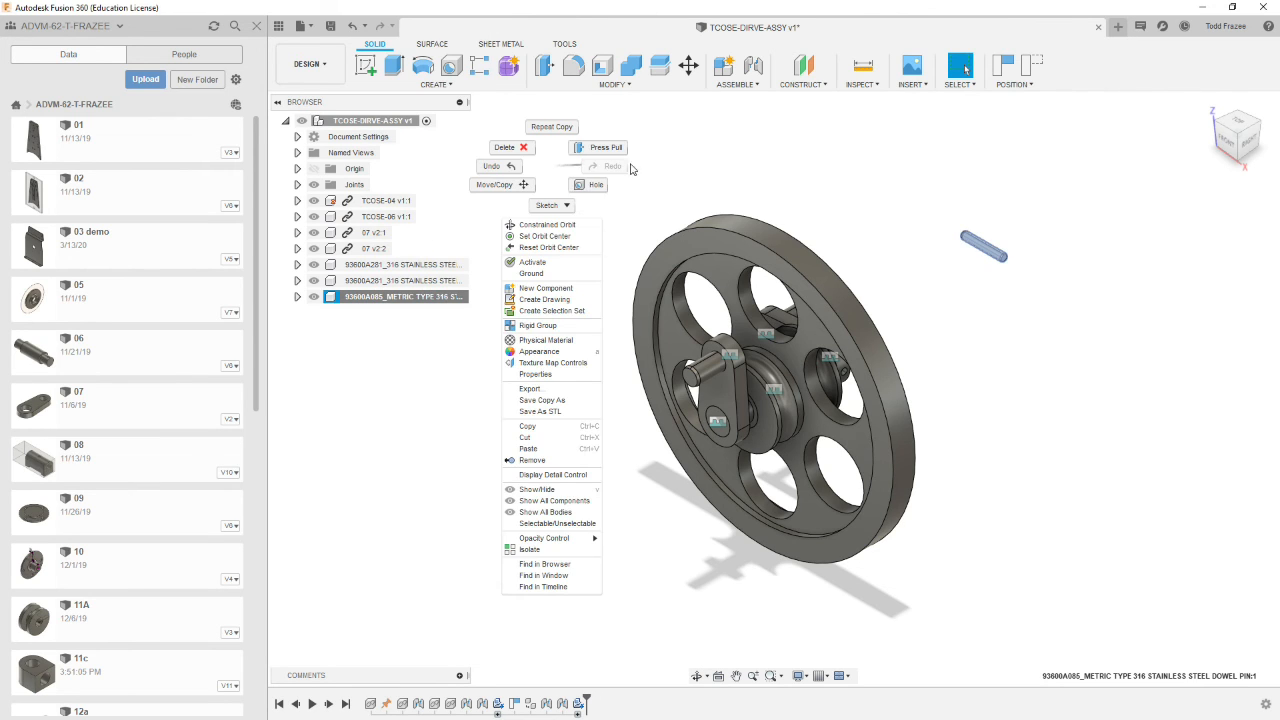
{"action": "left_click", "coordinate": [530, 448]}
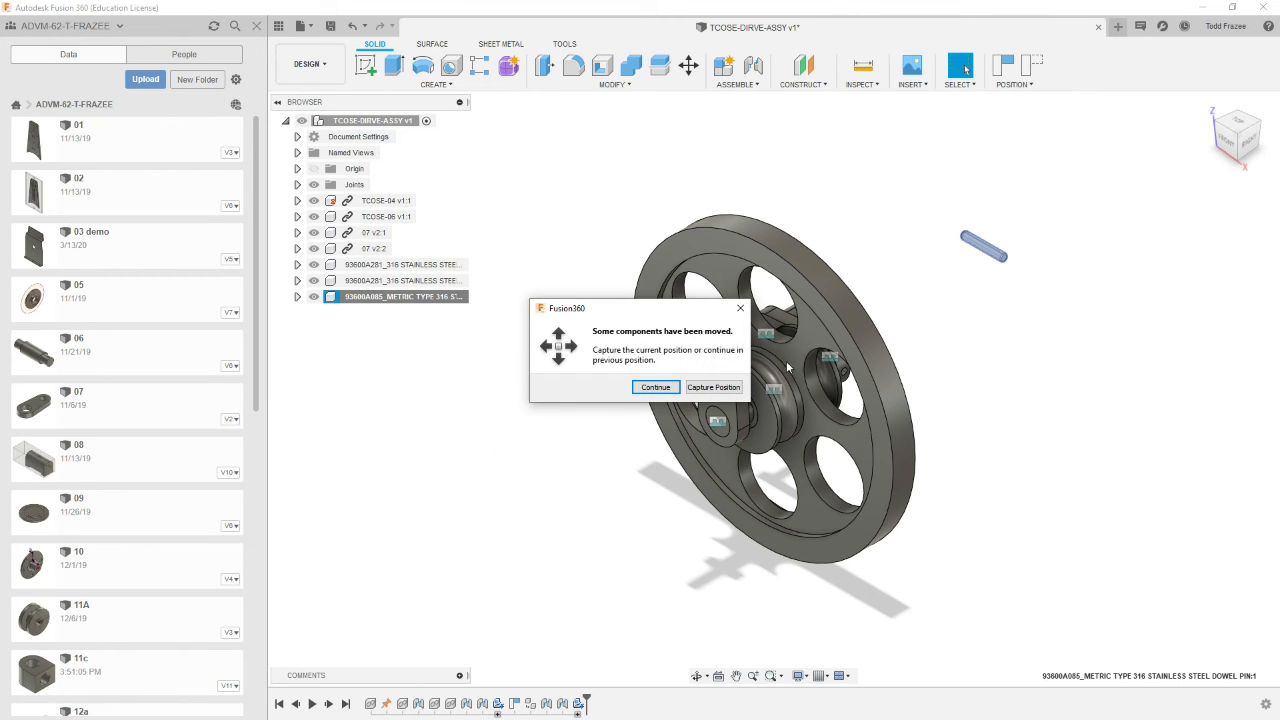
{"action": "left_click", "coordinate": [713, 387]}
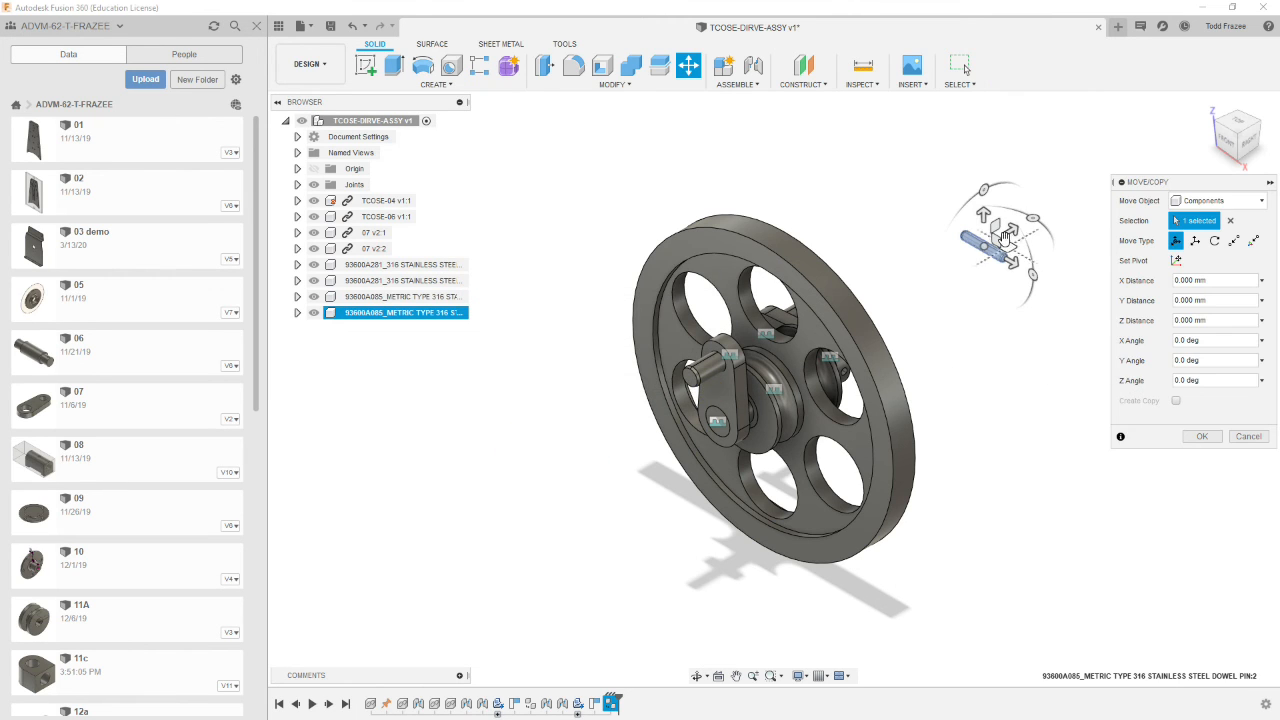
Move the pasted 1.5 mm pin about -131 mm in X and -109 mm in Z, and rotate it 90 degrees about Y
{"action": "left_click_drag", "start_coordinate": [1005, 236], "coordinate": [476, 443]}
{"action": "key", "text": "Tab"}
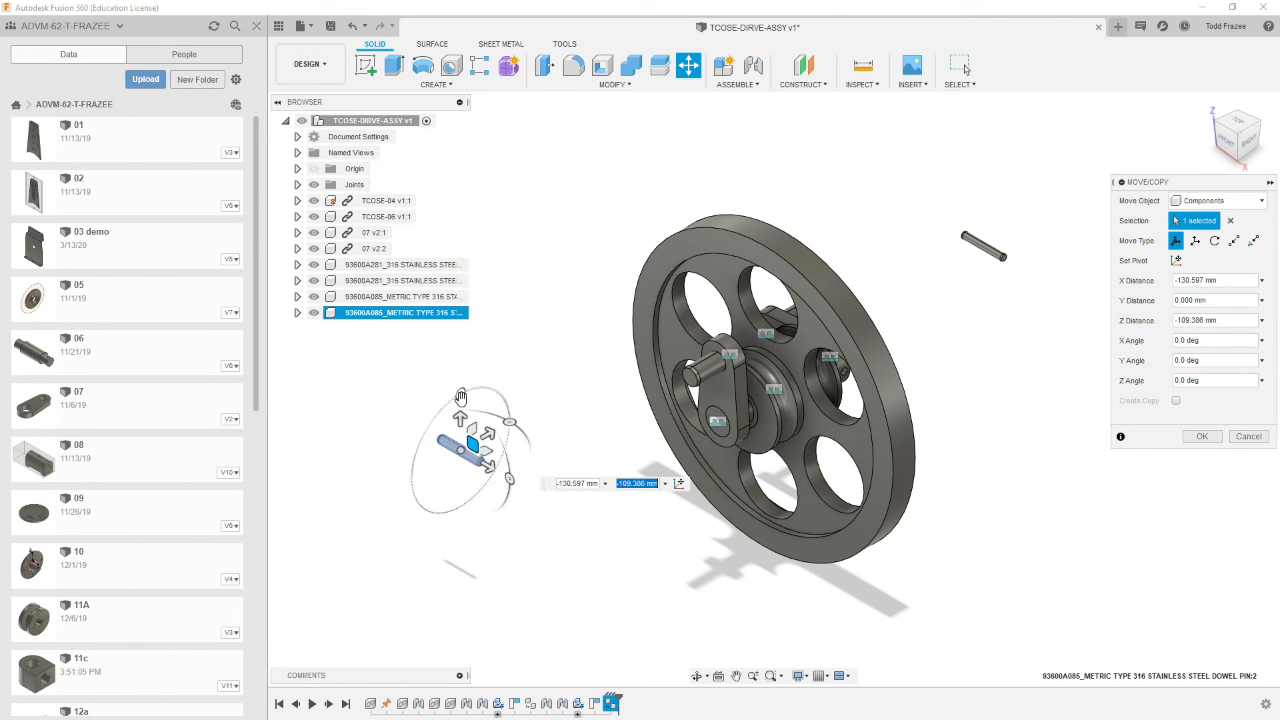
{"action": "left_click", "coordinate": [510, 480]}
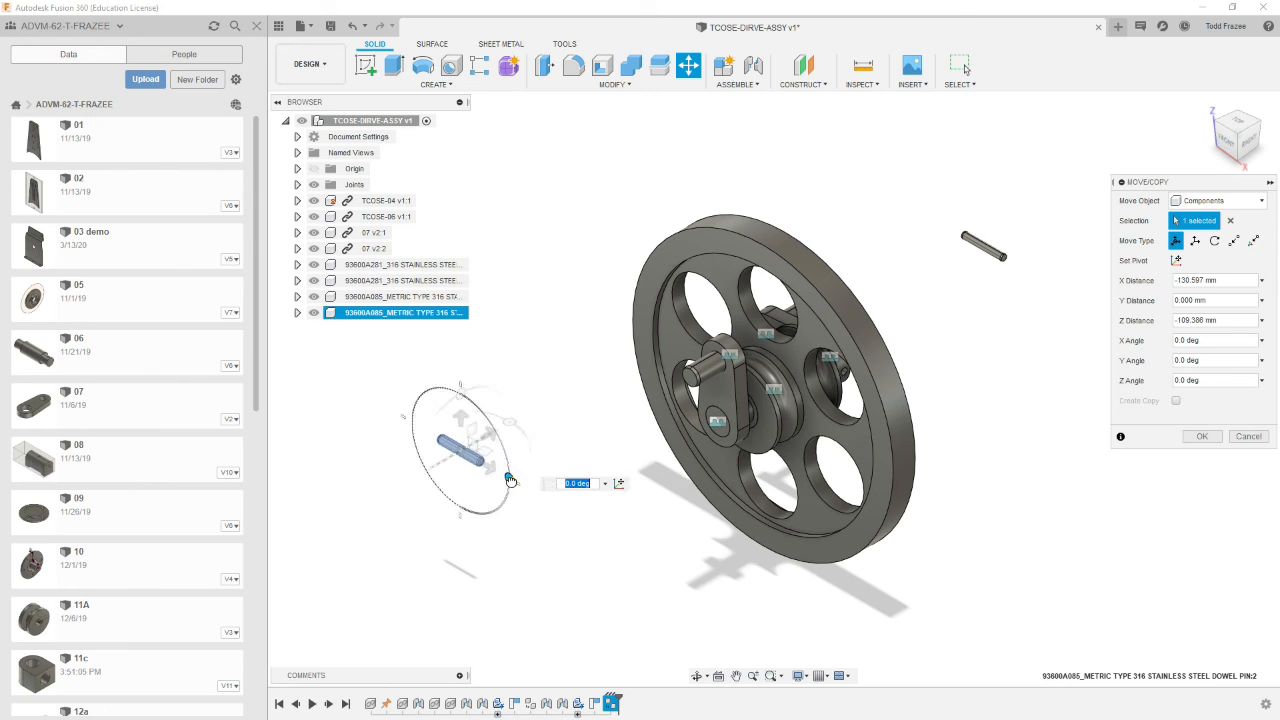
{"action": "left_click_drag", "start_coordinate": [510, 480], "coordinate": [460, 540]}
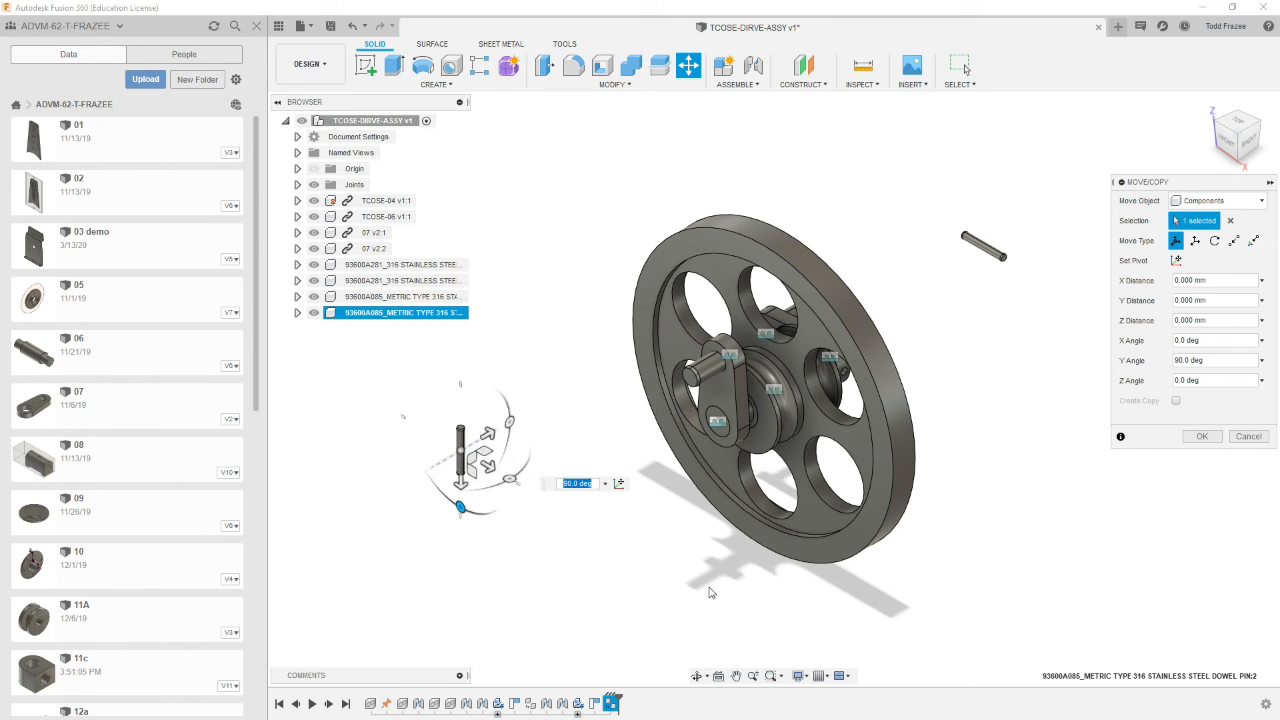
{"action": "left_click", "coordinate": [1201, 436]}
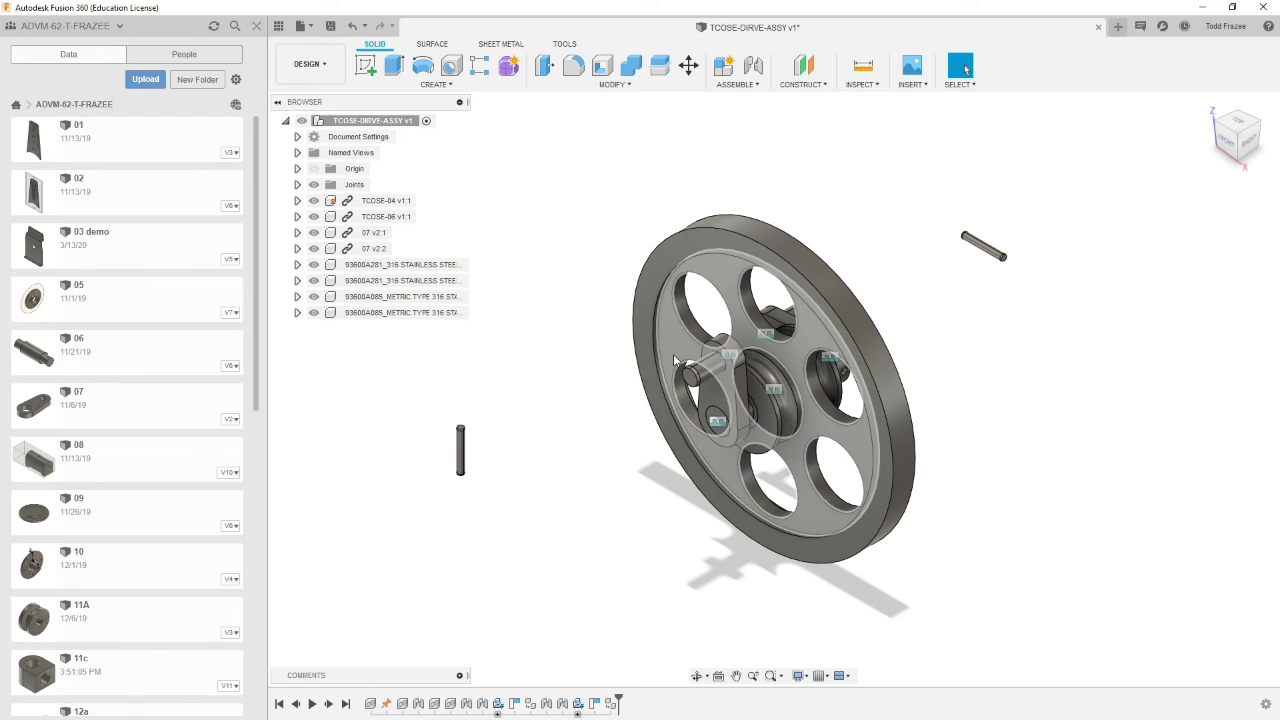
Join the end face of the upright 1.5 mm dowel pin to the cross hole in the lower end of the vertical front link
{"action": "left_click", "coordinate": [754, 67]}
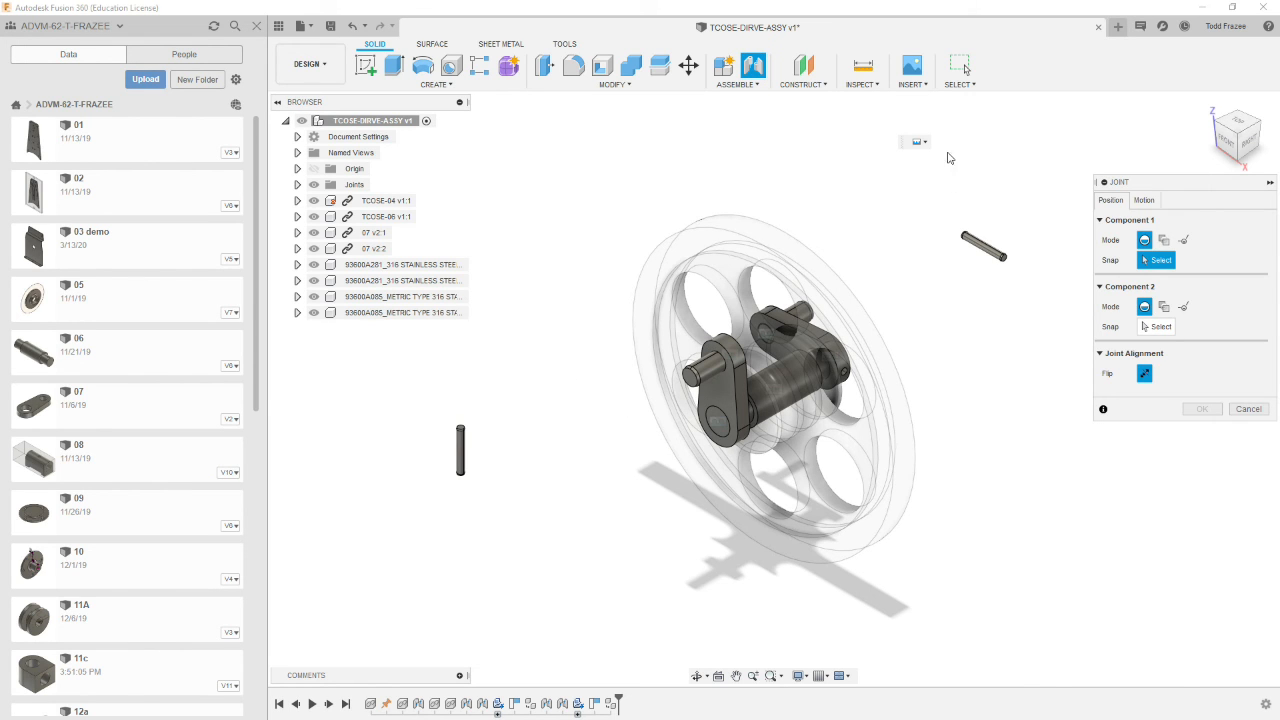
{"action": "left_click", "coordinate": [459, 440]}
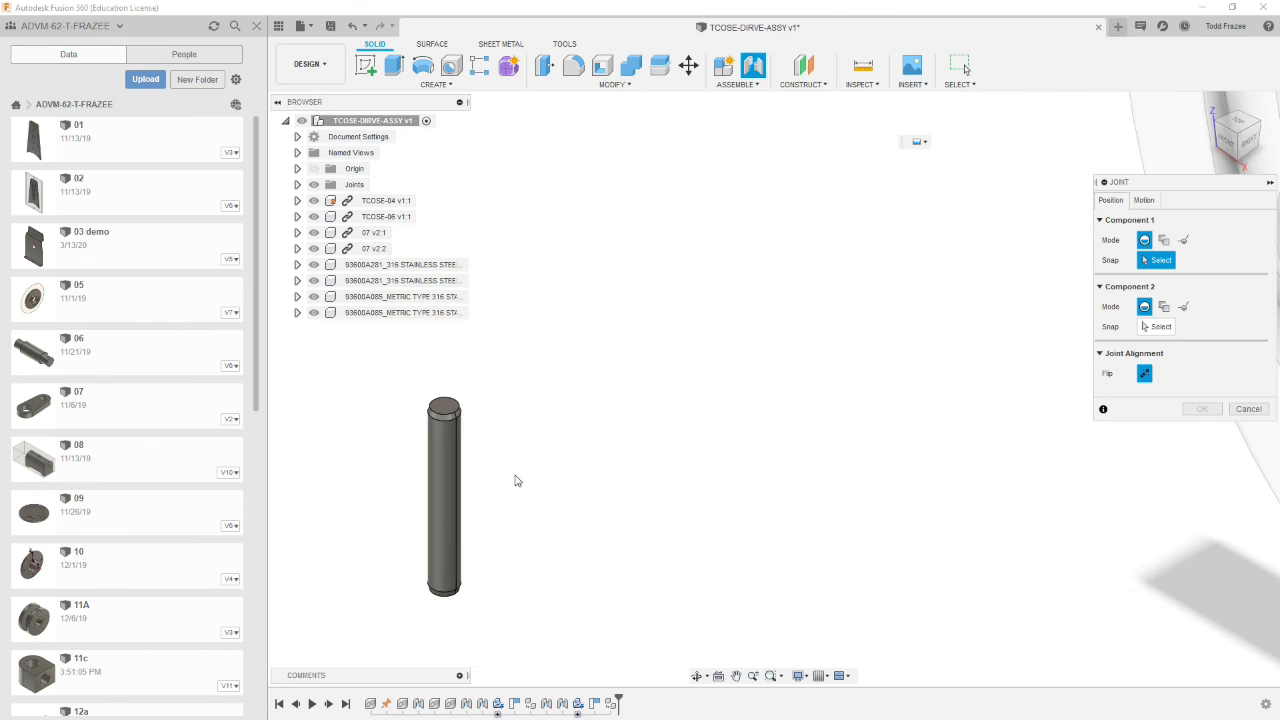
{"action": "left_click", "coordinate": [406, 375]}
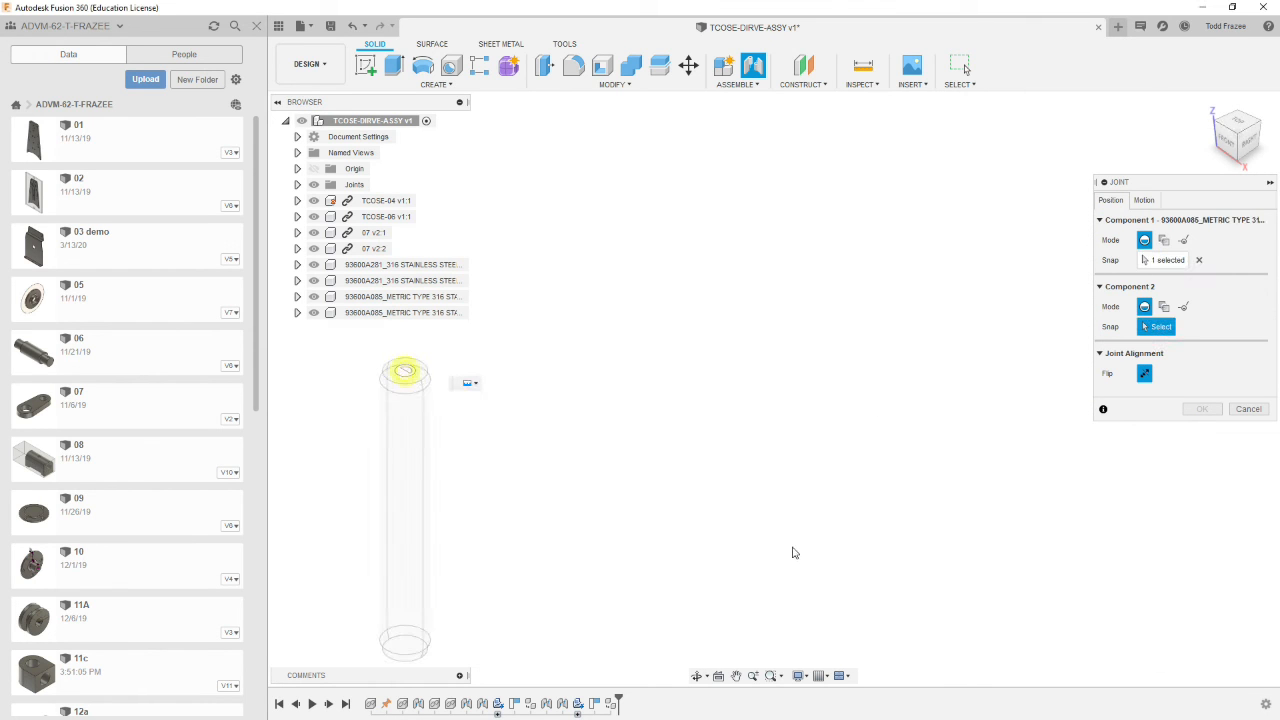
{"action": "middle_click_drag", "start_coordinate": [856, 598], "coordinate": [985, 400], "text": "shift"}
{"action": "scroll", "coordinate": [1000, 340], "scroll_direction": "up", "scroll_amount": 5}
{"action": "middle_click_drag", "start_coordinate": [994, 349], "coordinate": [988, 400], "text": "shift"}
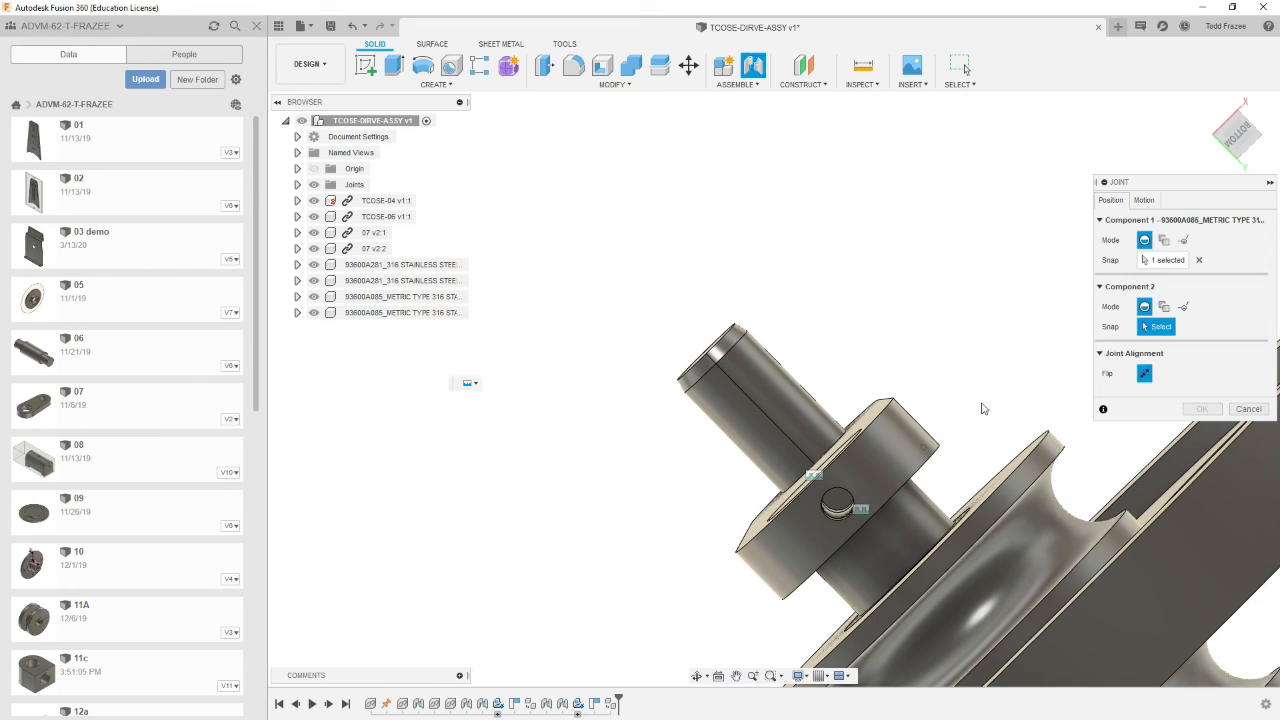
{"action": "left_click", "coordinate": [842, 501]}
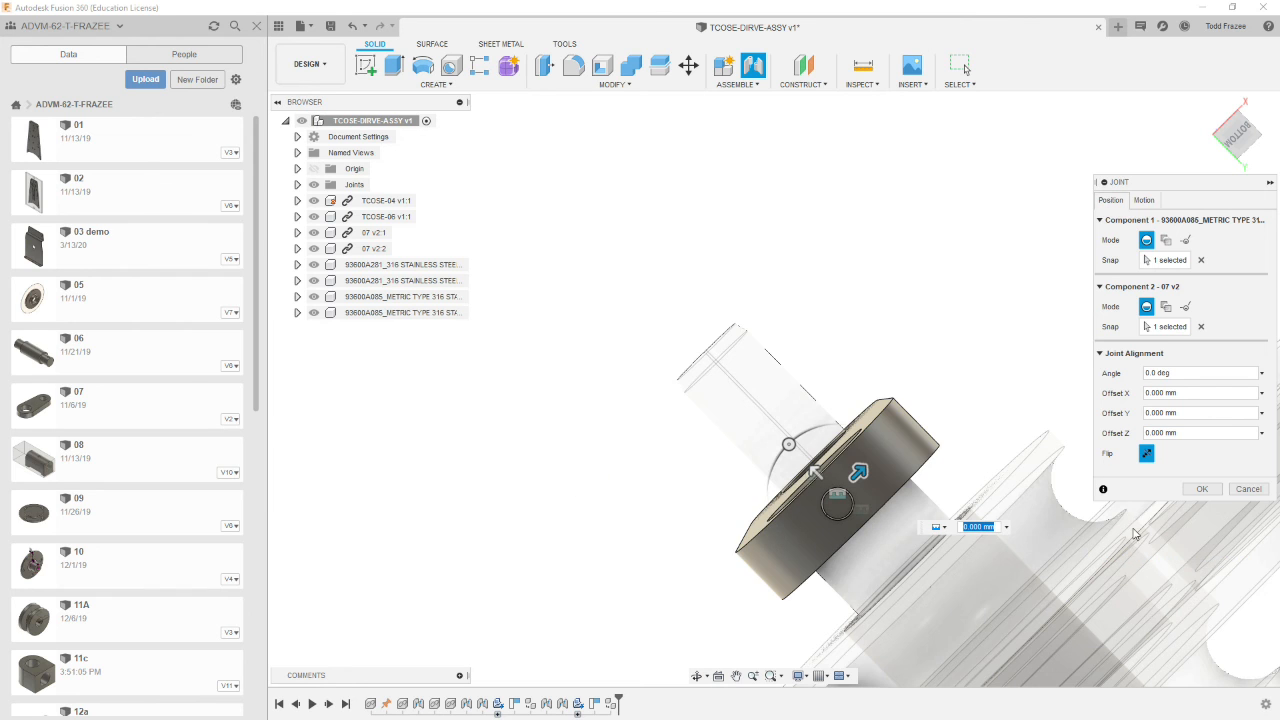
{"action": "left_click", "coordinate": [1202, 489]}
Join the end face of the other 1.5 mm dowel pin to the cross hole in the end of the horizontal rear link
{"action": "scroll", "coordinate": [948, 512], "scroll_direction": "down", "scroll_amount": 3}
{"action": "middle_click_drag", "start_coordinate": [1130, 547], "coordinate": [1114, 623], "text": "shift"}
{"action": "scroll", "coordinate": [1121, 579], "scroll_direction": "down", "scroll_amount": 3}
{"action": "middle_click_drag", "start_coordinate": [1067, 474], "coordinate": [1203, 503], "text": "shift"}
{"action": "scroll", "coordinate": [1190, 436], "scroll_direction": "up", "scroll_amount": 5}
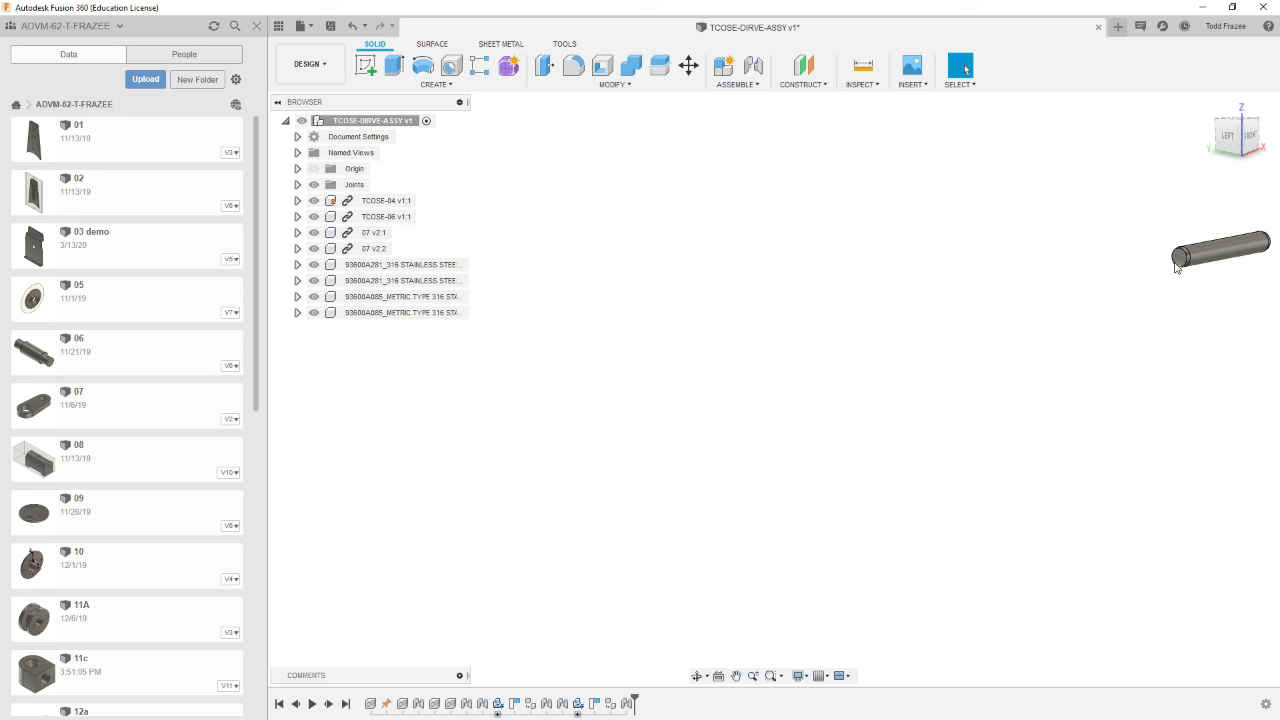
{"action": "left_click", "coordinate": [764, 66]}
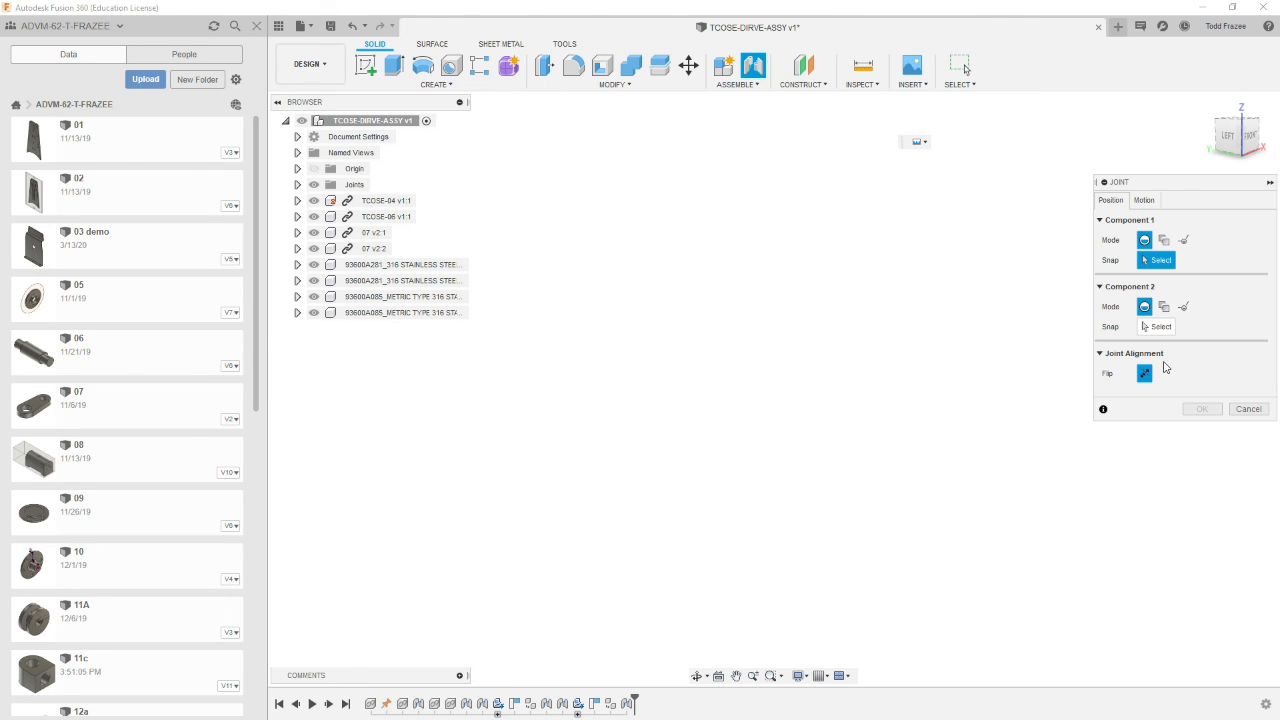
{"action": "scroll", "coordinate": [740, 329], "scroll_direction": "down", "scroll_amount": 3}
{"action": "scroll", "coordinate": [997, 317], "scroll_direction": "up", "scroll_amount": 4}
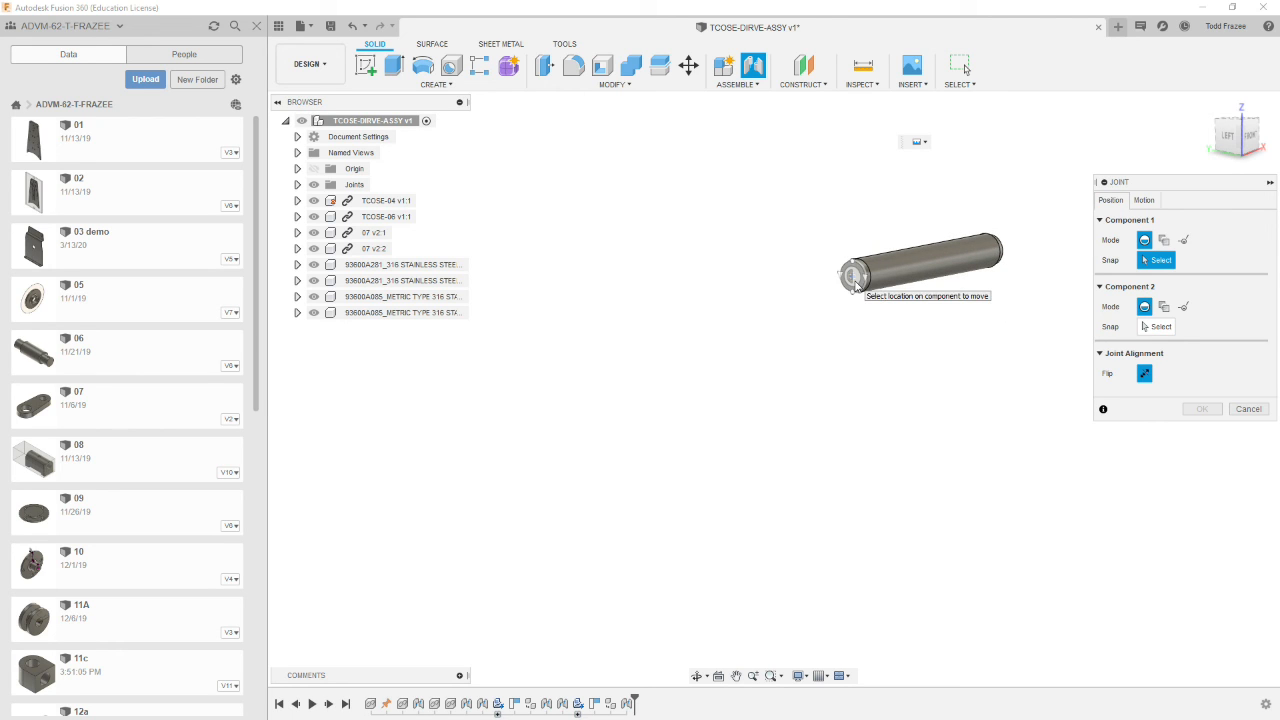
{"action": "left_click", "coordinate": [853, 277]}
{"action": "scroll", "coordinate": [797, 397], "scroll_direction": "down", "scroll_amount": 4}
{"action": "scroll", "coordinate": [730, 570], "scroll_direction": "down", "scroll_amount": 2}
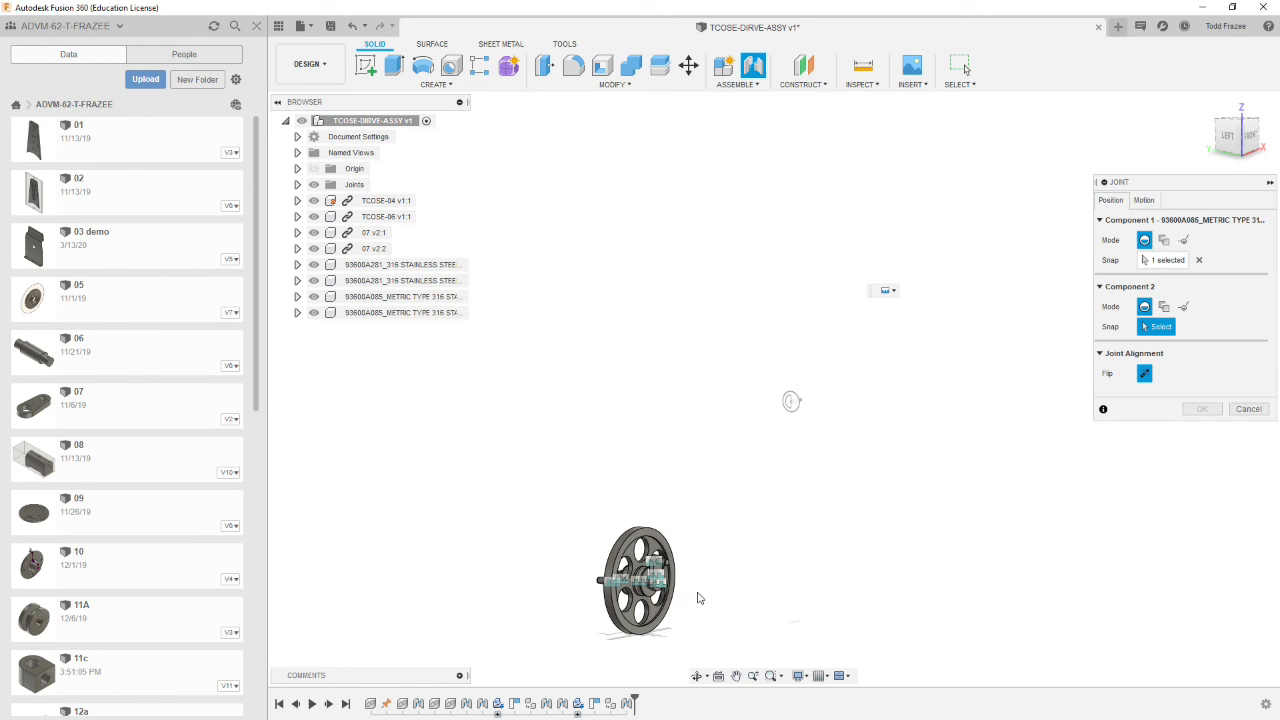
{"action": "scroll", "coordinate": [700, 597], "scroll_direction": "down", "scroll_amount": 2}
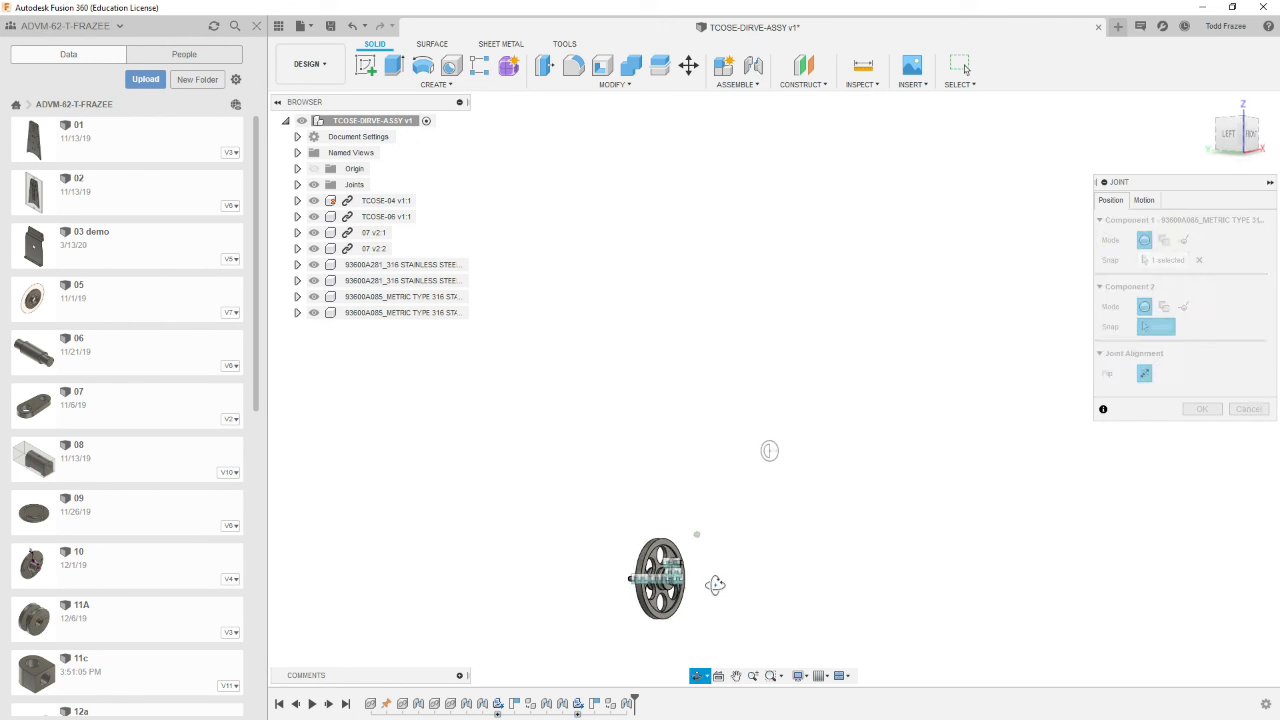
{"action": "scroll", "coordinate": [700, 595], "scroll_direction": "up", "scroll_amount": 6}
{"action": "scroll", "coordinate": [686, 600], "scroll_direction": "up", "scroll_amount": 3}
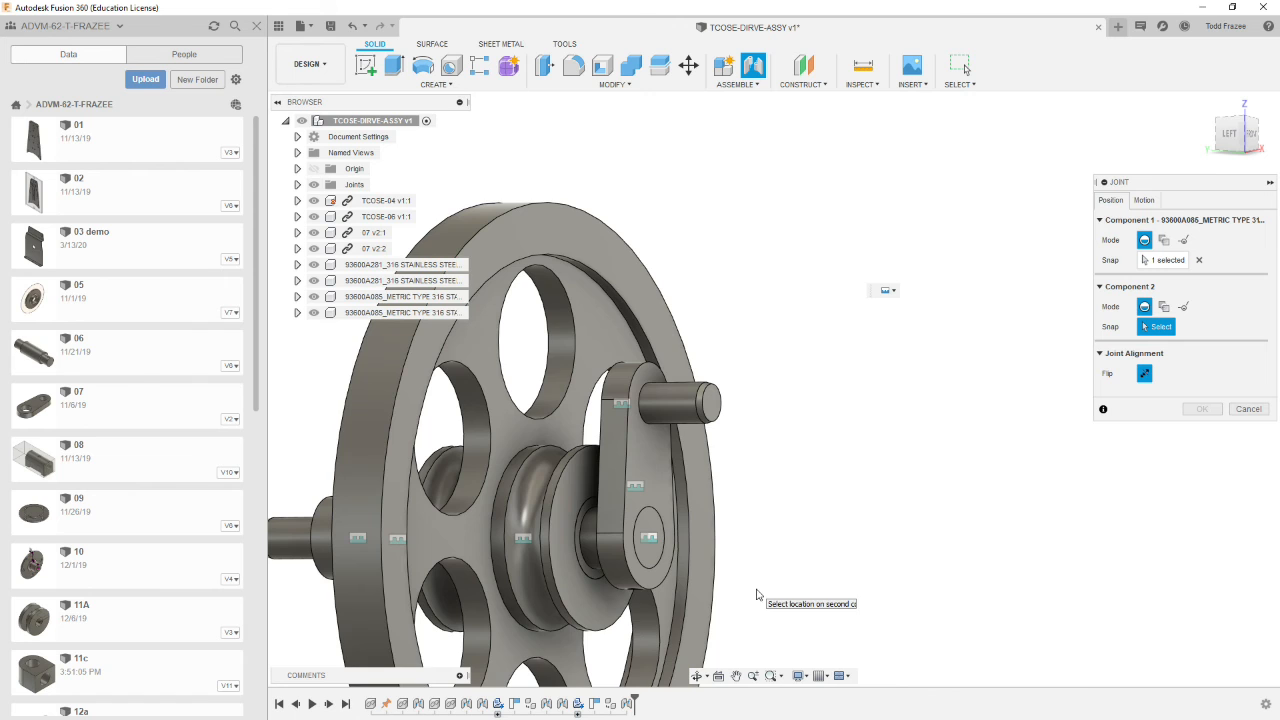
{"action": "scroll", "coordinate": [743, 597], "scroll_direction": "down", "scroll_amount": 3}
{"action": "middle_click_drag", "start_coordinate": [743, 597], "coordinate": [582, 598], "text": "shift"}
{"action": "scroll", "coordinate": [808, 512], "scroll_direction": "up", "scroll_amount": 5}
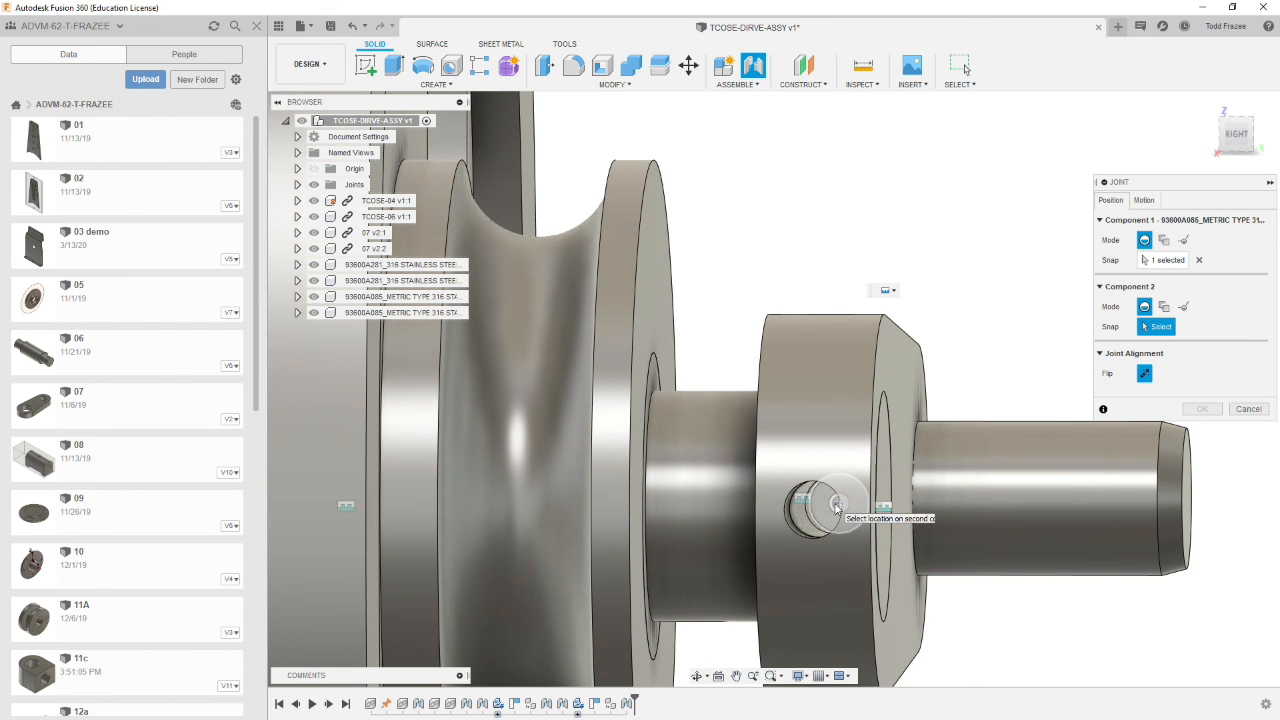
{"action": "left_click", "coordinate": [837, 507]}
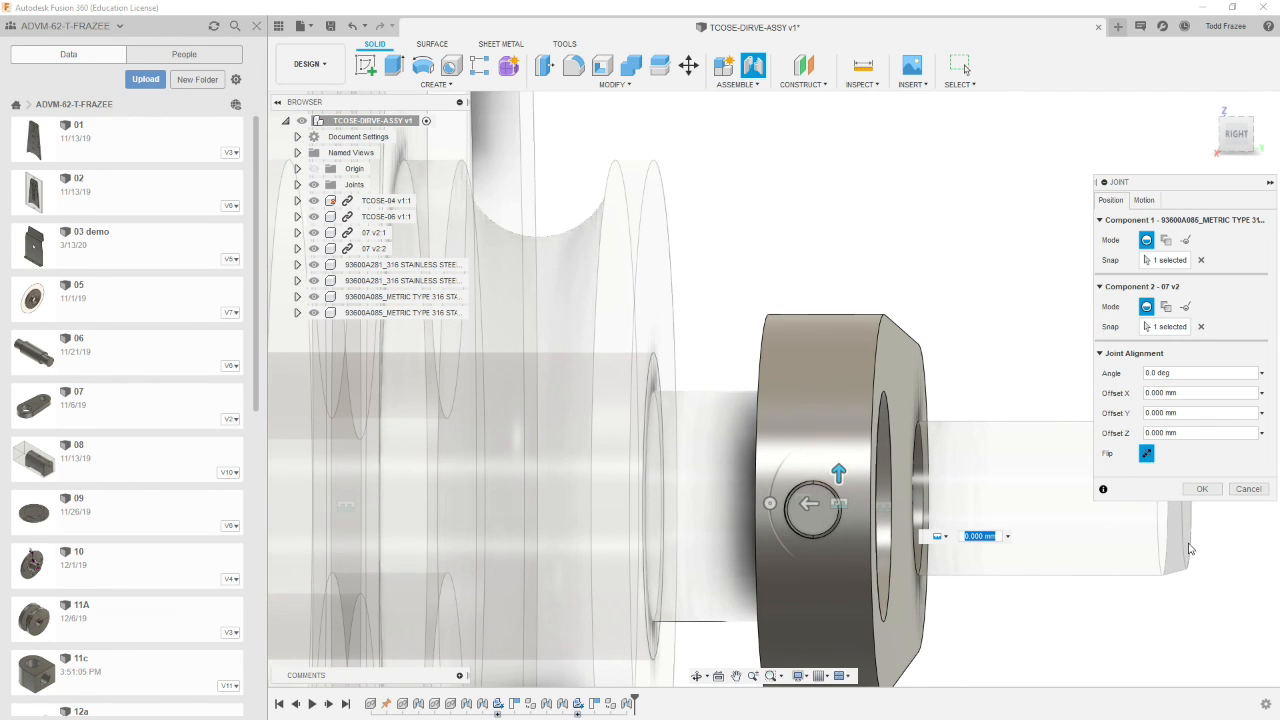
{"action": "left_click", "coordinate": [1202, 488]}
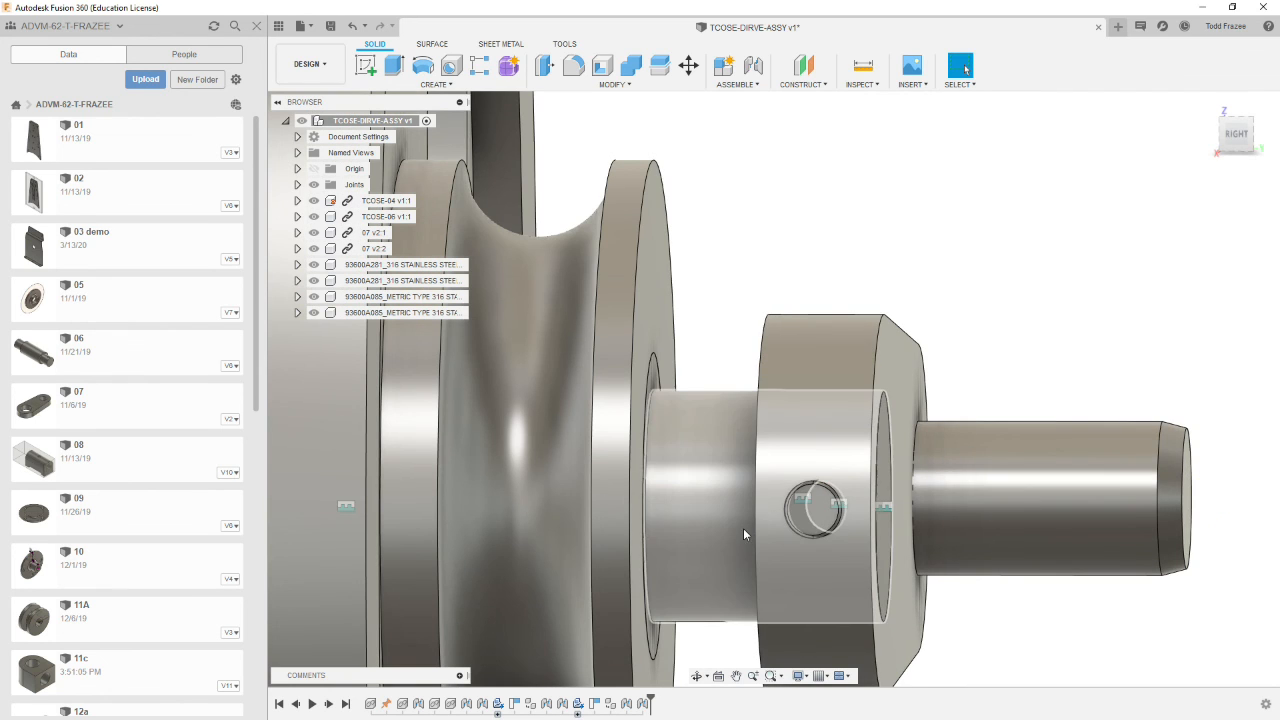
Save the TCOSE-DIRVE-ASSY design with both 1.5 mm dowel pins joined to the links
{"action": "scroll", "coordinate": [725, 514], "scroll_direction": "down", "scroll_amount": 10}
{"action": "middle_click_drag", "start_coordinate": [575, 585], "coordinate": [857, 602], "text": "shift"}
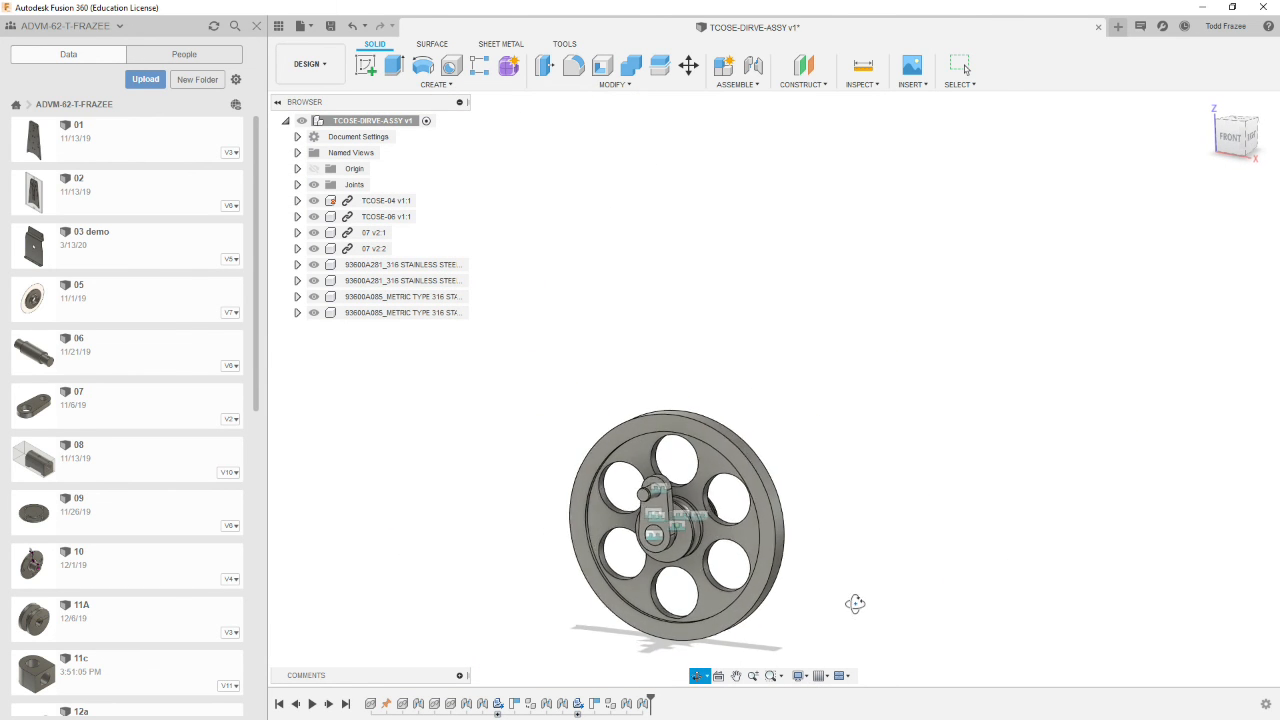
{"action": "scroll", "coordinate": [805, 608], "scroll_direction": "down", "scroll_amount": 5}
{"action": "key", "text": "Escape"}
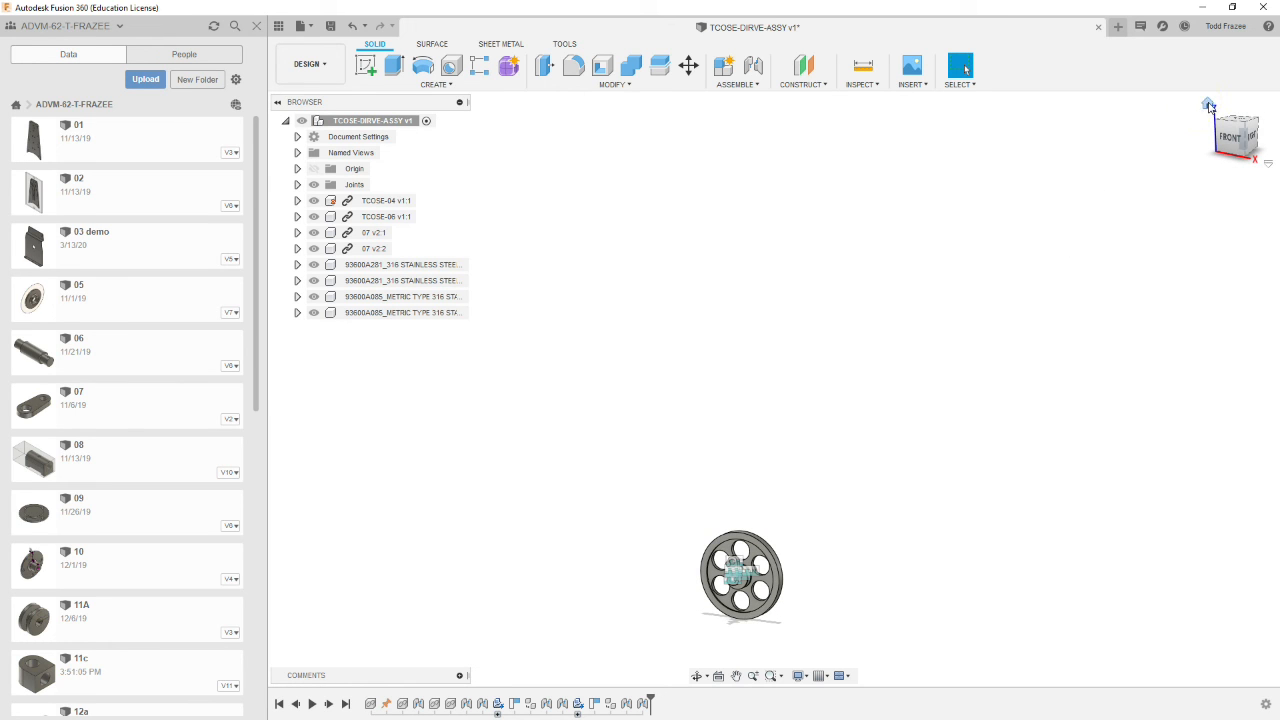
{"action": "left_click", "coordinate": [1209, 106]}
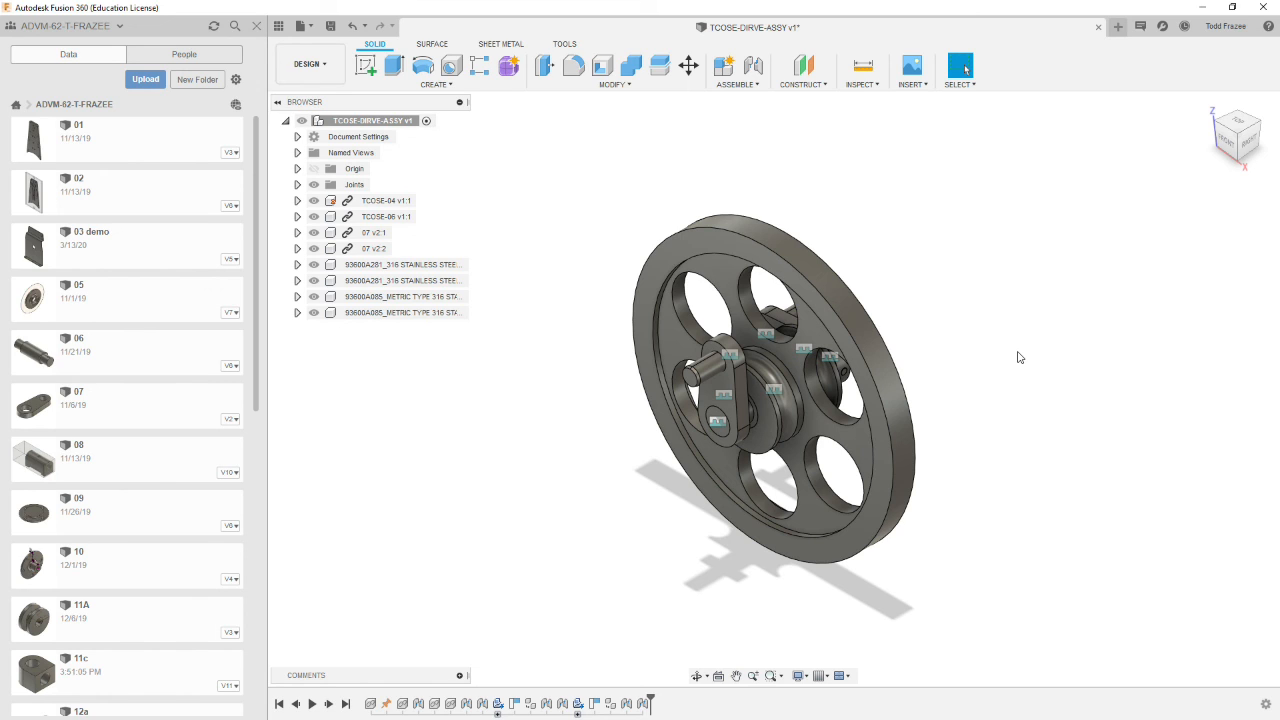
{"action": "left_click", "coordinate": [330, 25]}
{"action": "left_click", "coordinate": [620, 390]}
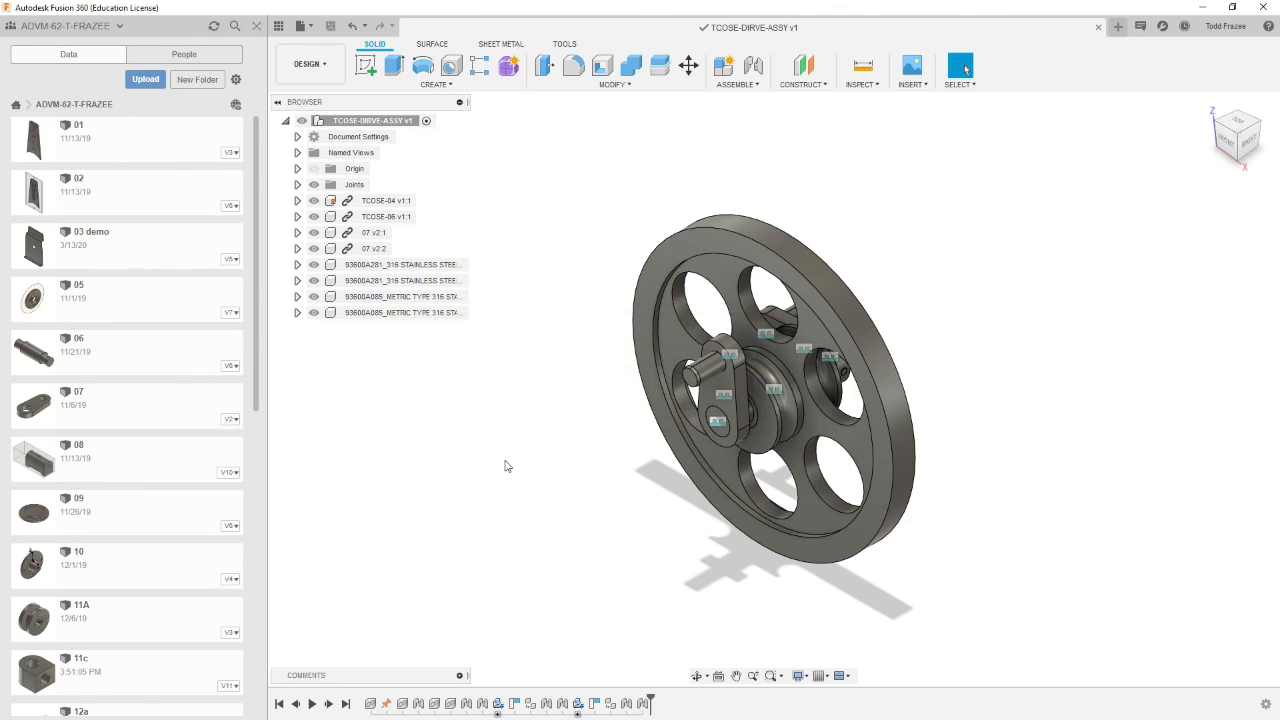